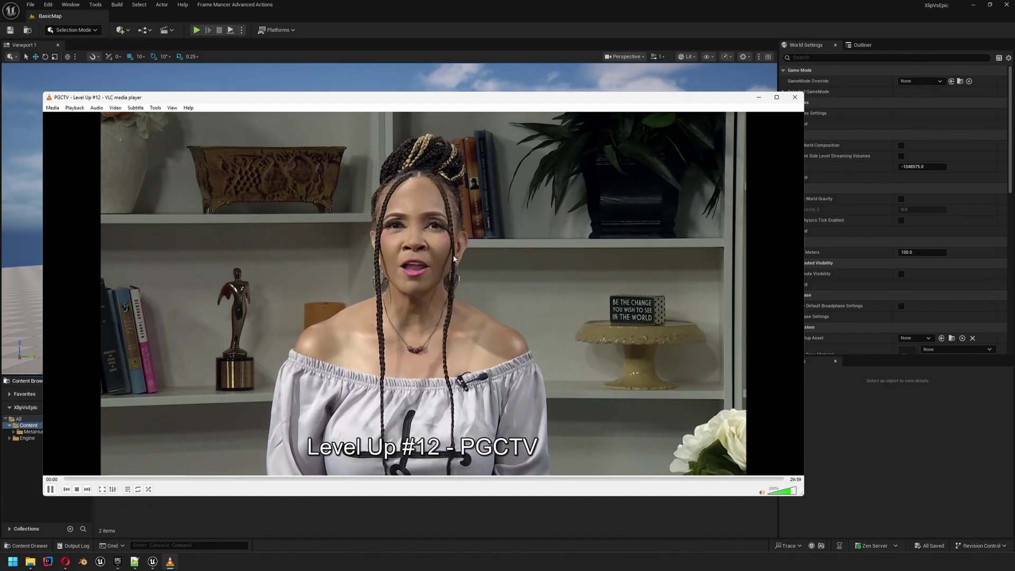
Scroll through the footage and face mesh view, shifting it rightward.
scroll(423, 293, "down", 2)
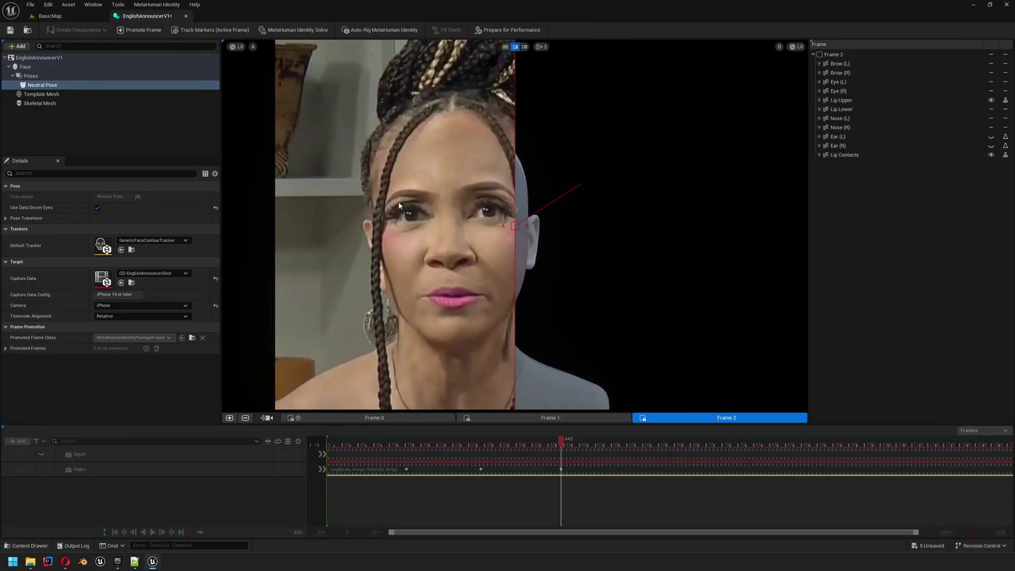
middle_click_drag(400, 205, 484, 221)
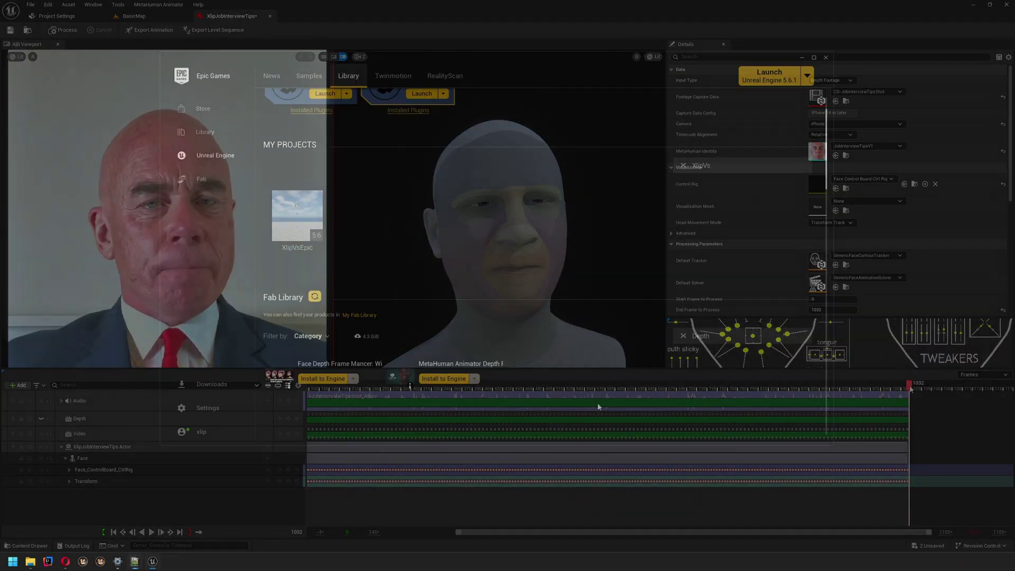
scroll(607, 383, "up", 1)
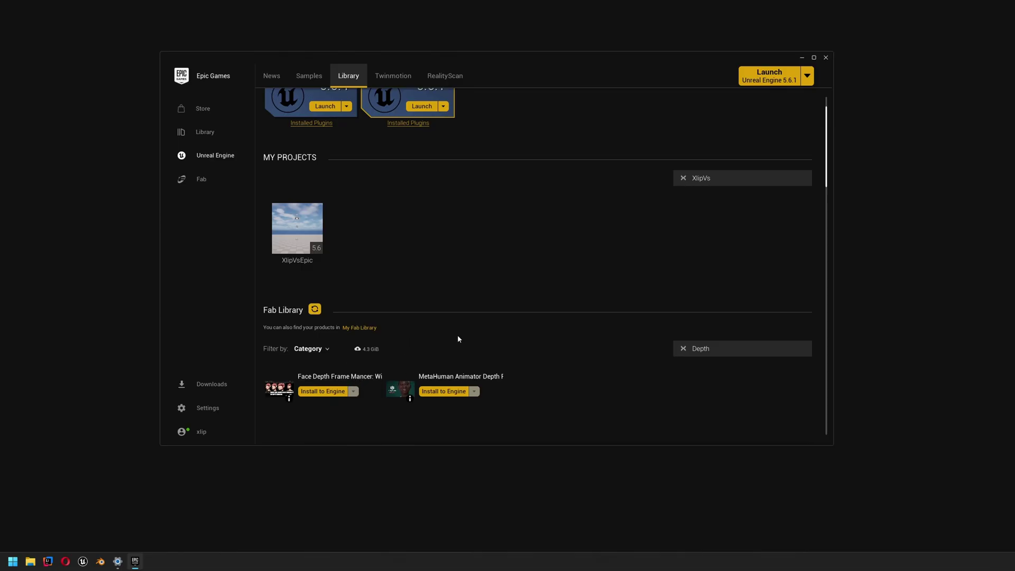
scroll(463, 275, "up", 1)
scroll(423, 328, "down", 1)
scroll(446, 359, "up", 1)
scroll(446, 359, "down", 1)
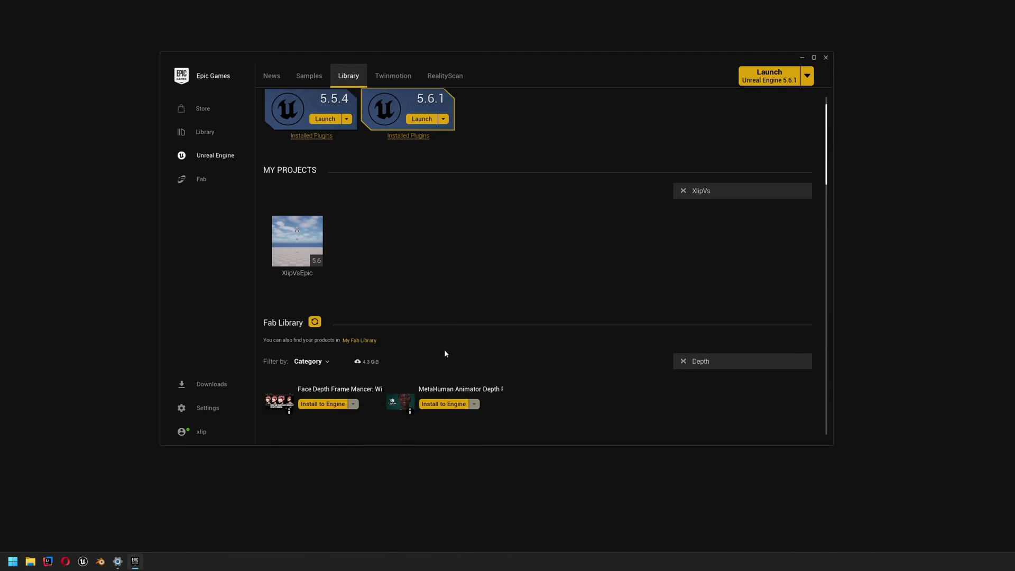
scroll(447, 353, "up", 1)
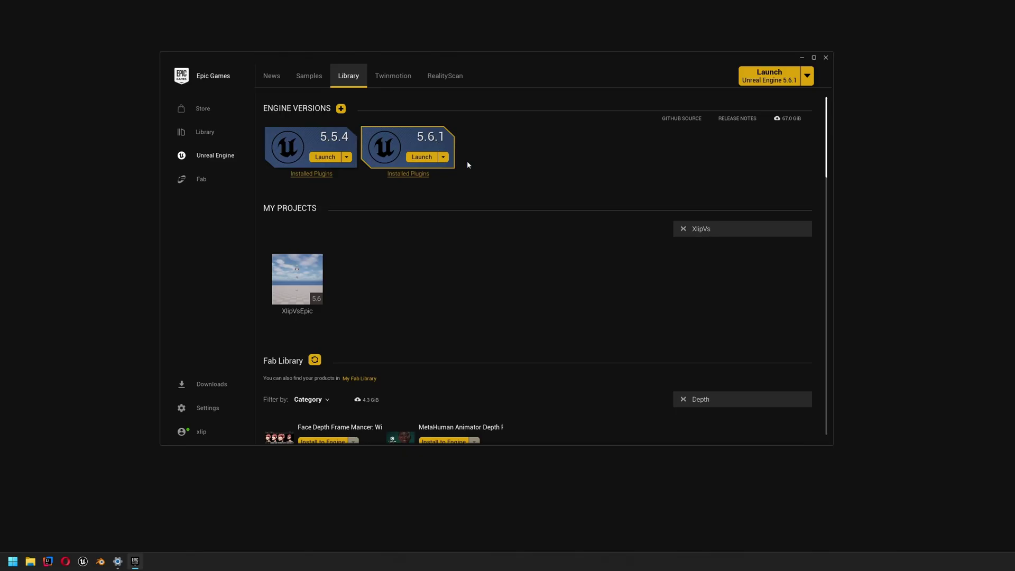
Inspect engine 5.6.1's installation options, then select the XlipVsEpic project.
left_click(446, 162)
left_click(433, 165)
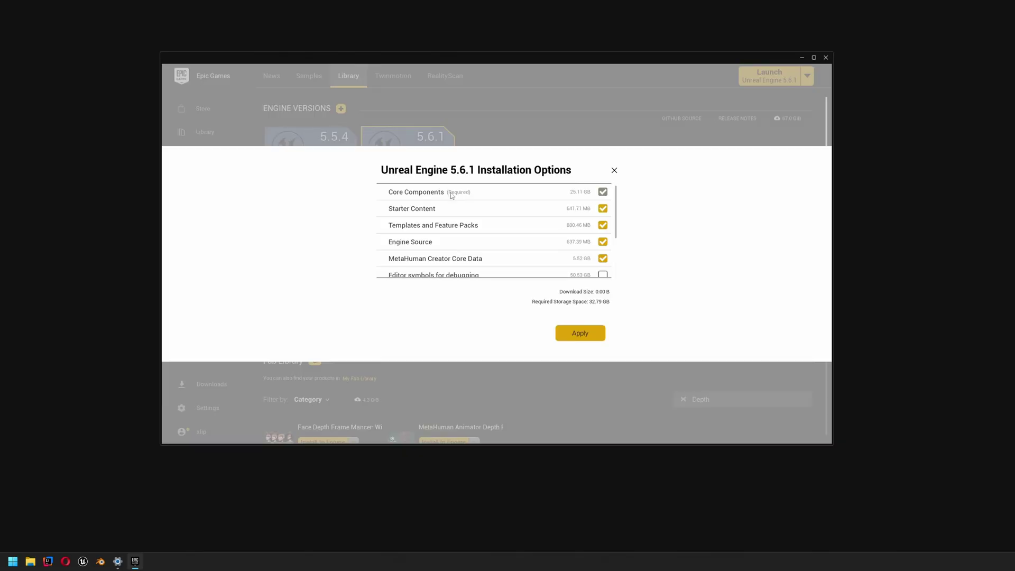
scroll(555, 239, "down", 1)
scroll(544, 235, "up", 1)
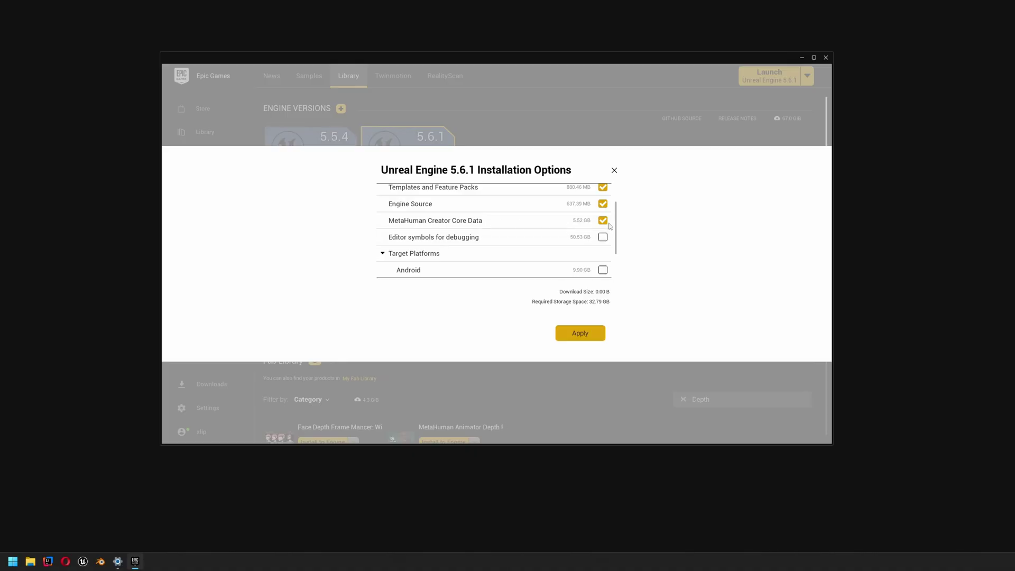
left_click(614, 171)
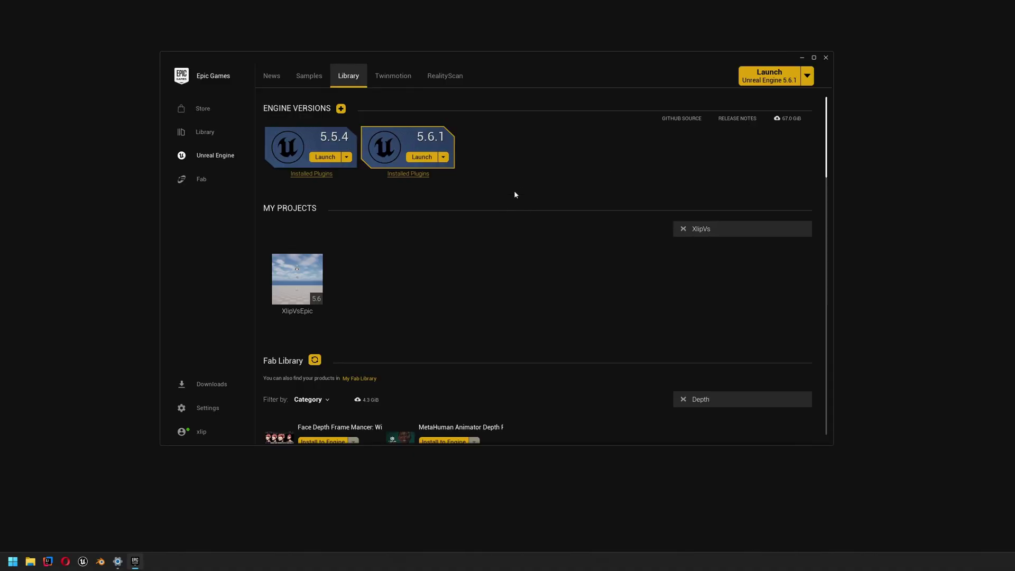
scroll(502, 216, "down", 1)
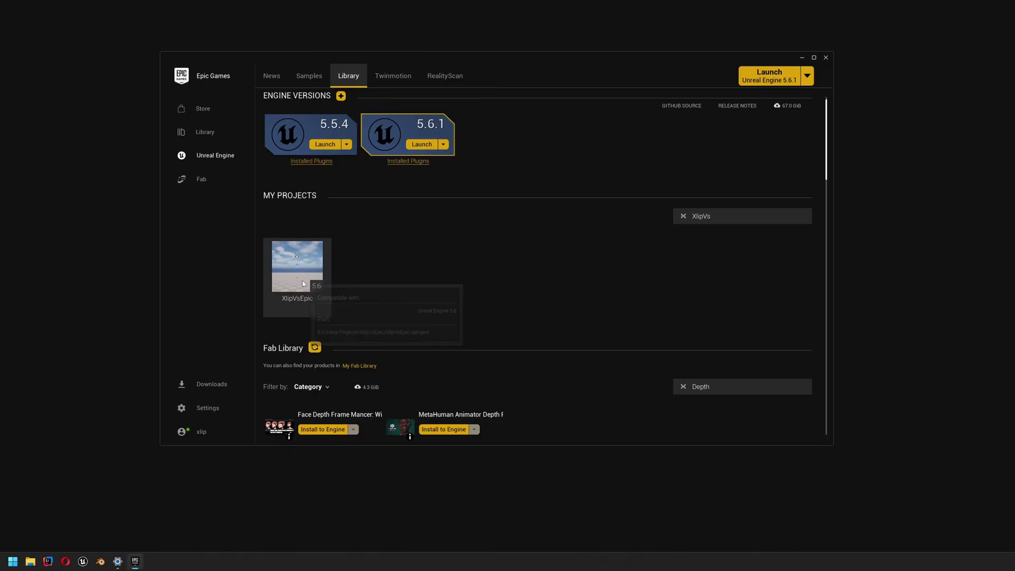
left_click(319, 278)
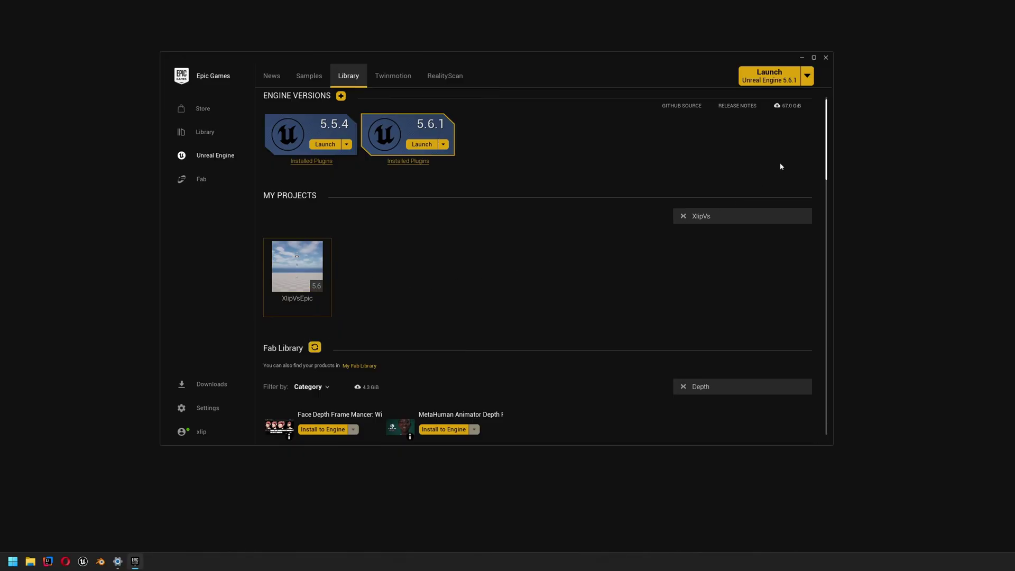
Open the XlipVsEpic project in Unreal and bring up the Plugins manager.
double_click(297, 266)
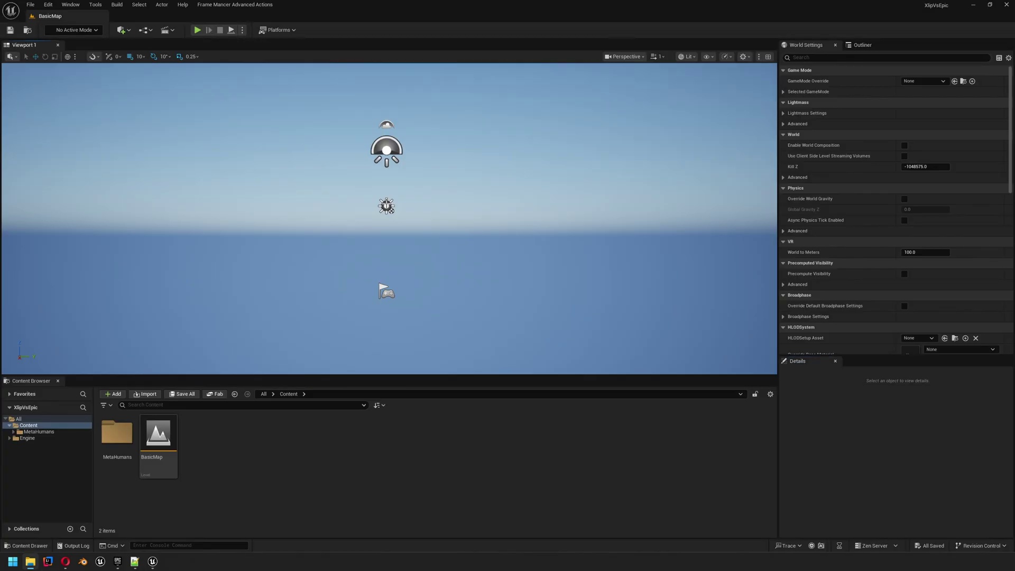
left_click(48, 4)
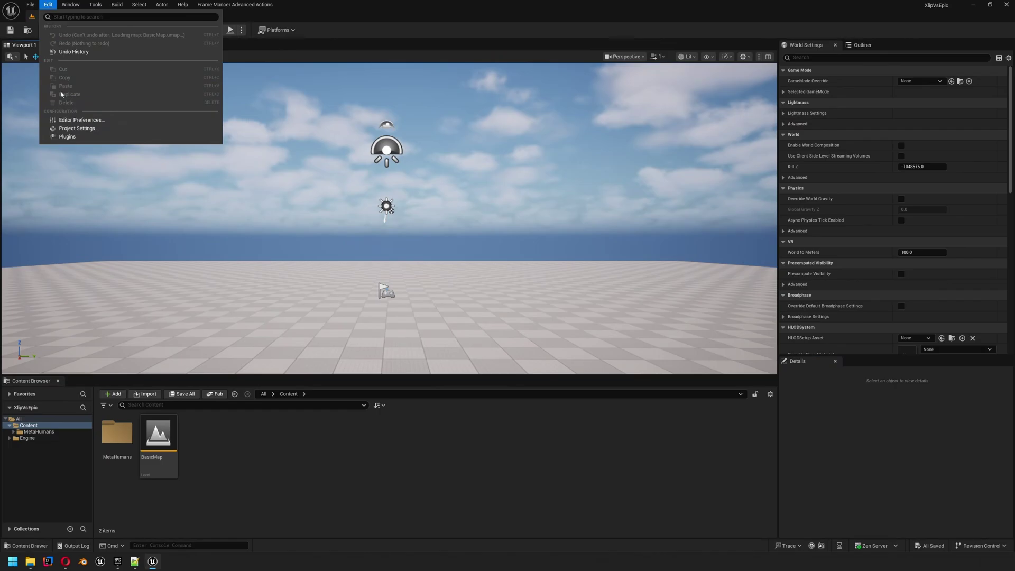
left_click(67, 136)
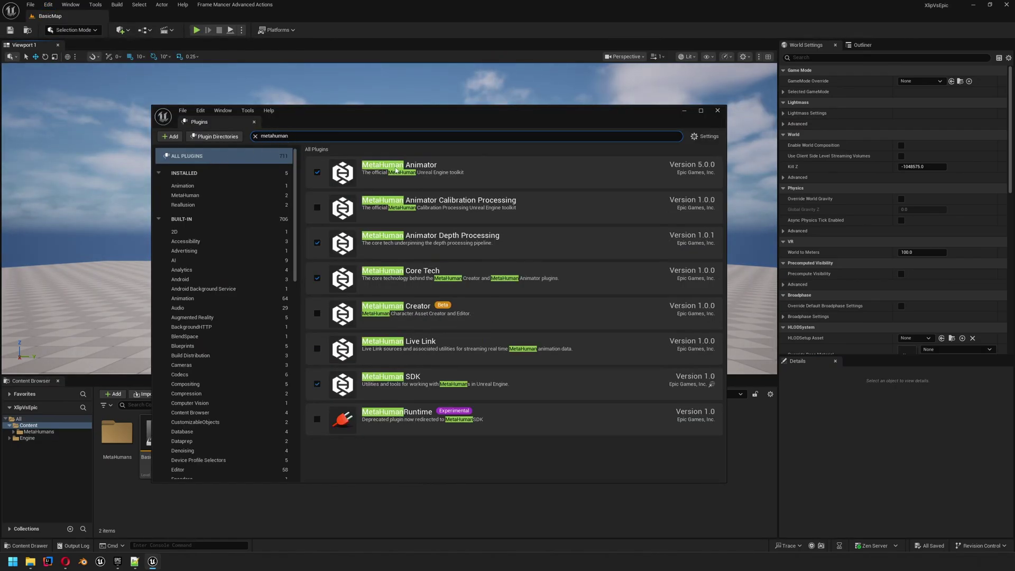
Filter plugins by 'metahuman' and compare Depth Processing with its Fab page.
left_click(439, 169)
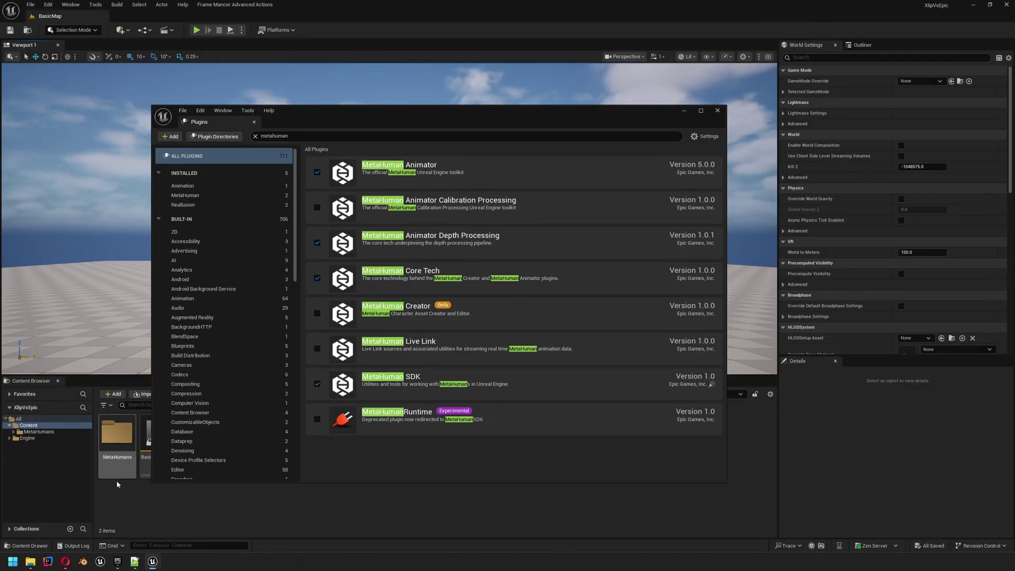
left_click(65, 562)
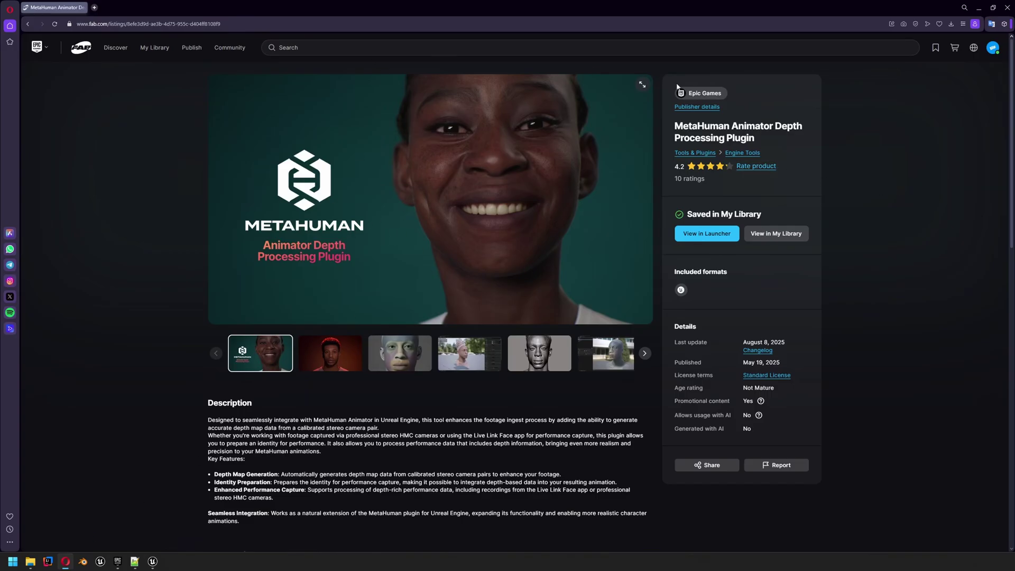
left_click(979, 8)
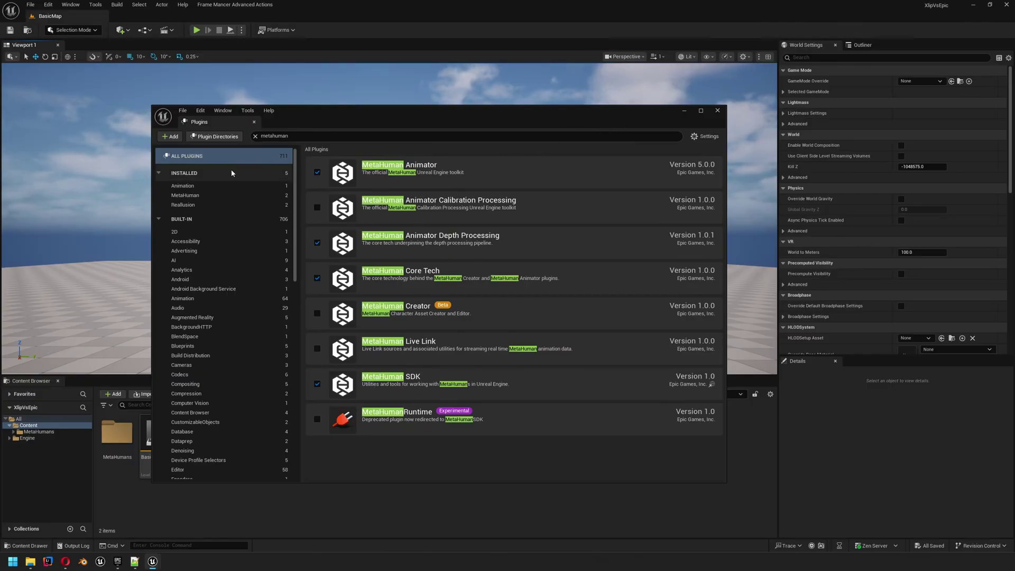
List installed MetaHuman plugins with search cleared, confirm MH Face Depth Frame Mancer, then close Plugins.
left_click(191, 197)
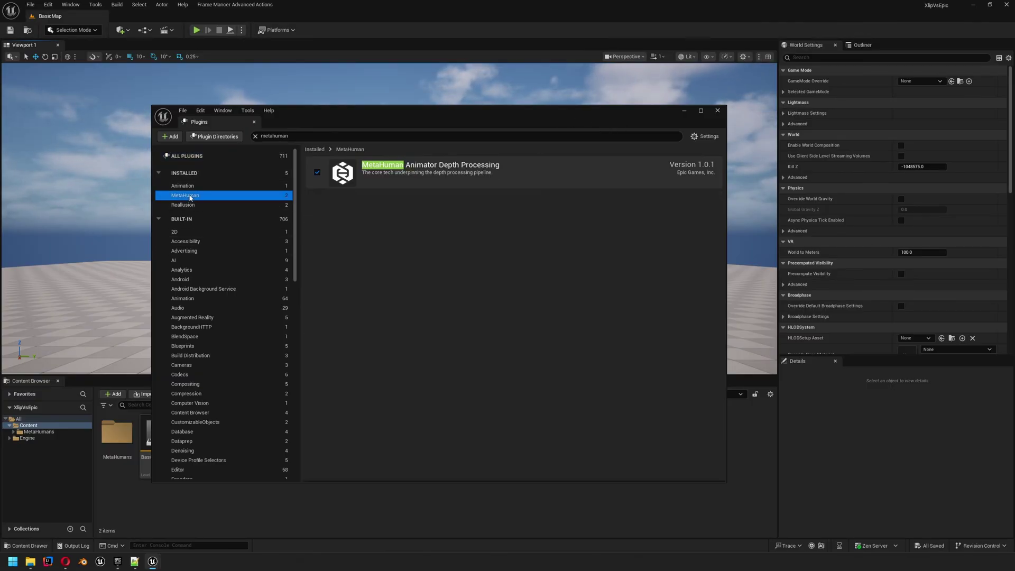
left_click(278, 134)
key("BackSpace")
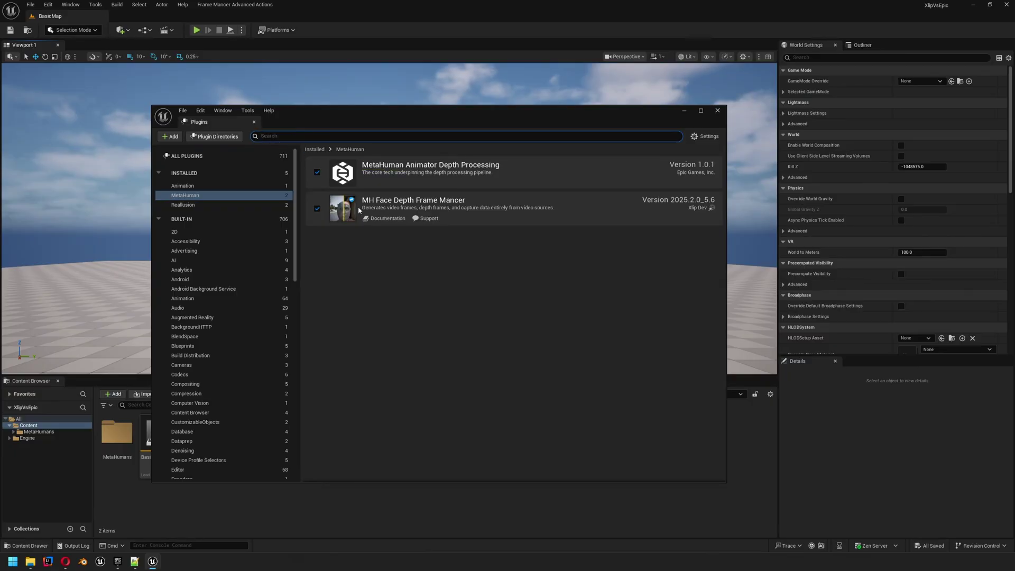
left_click(552, 257)
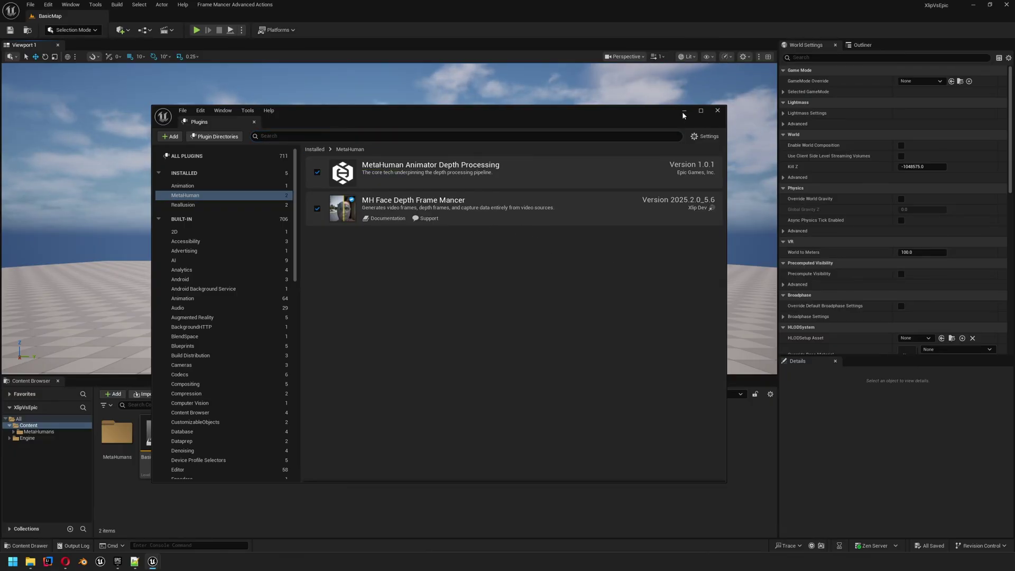
left_click(718, 110)
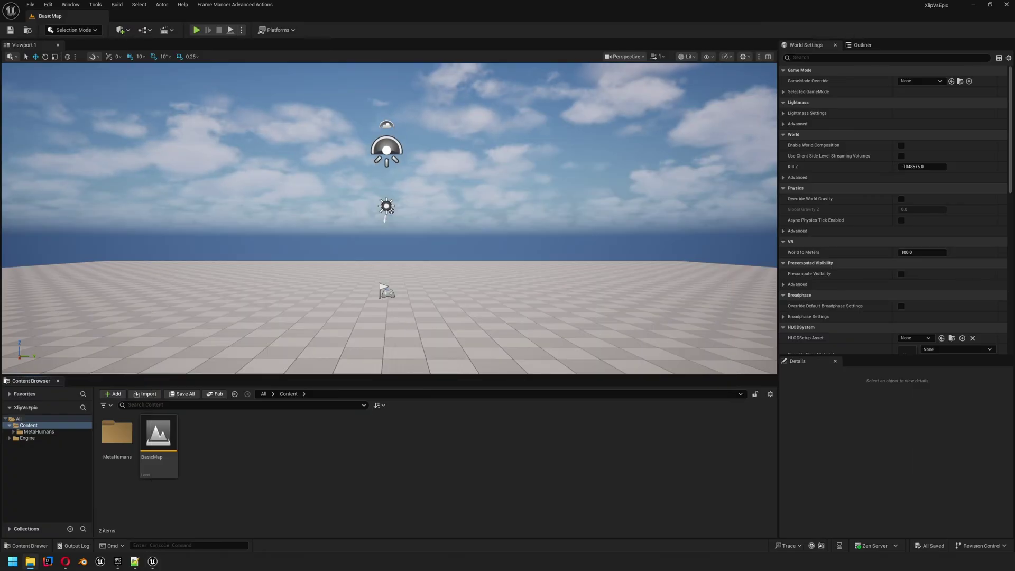
Open the XlipVsEpic source video folder and preview EnglishAnnouncer.mp4.
left_click(30, 561)
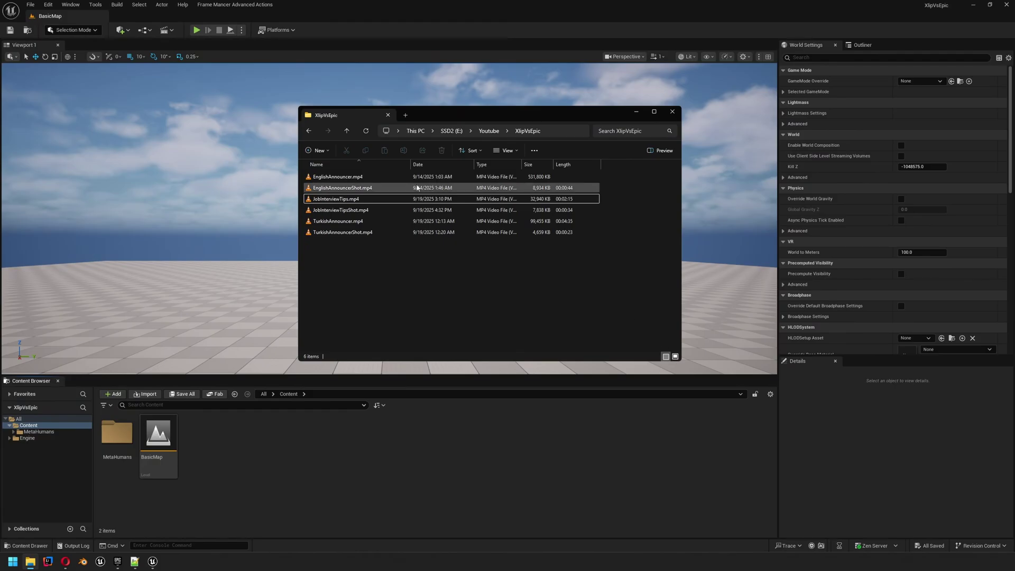
left_click_drag(491, 113, 497, 124)
left_click(344, 188)
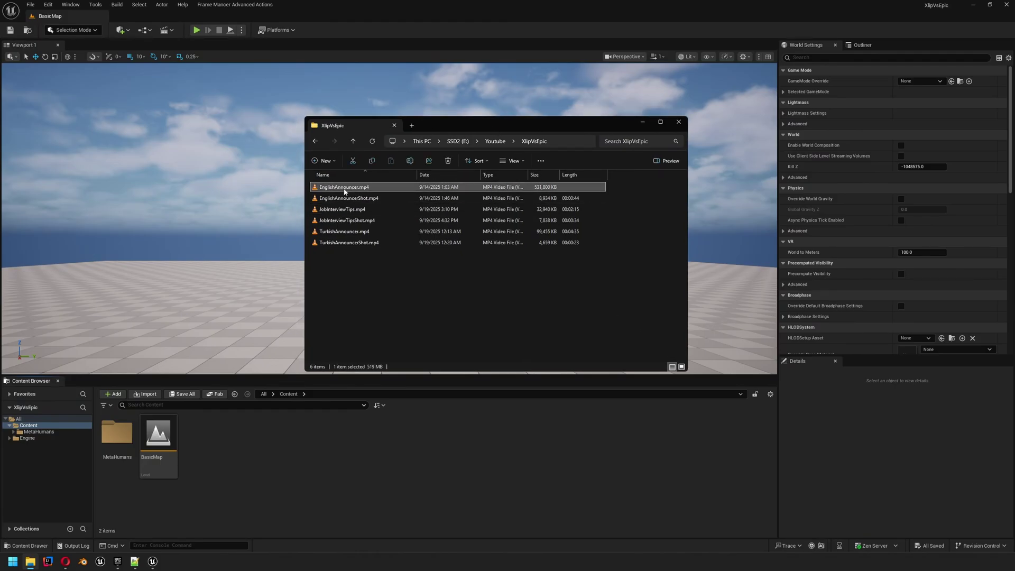
double_click(345, 188)
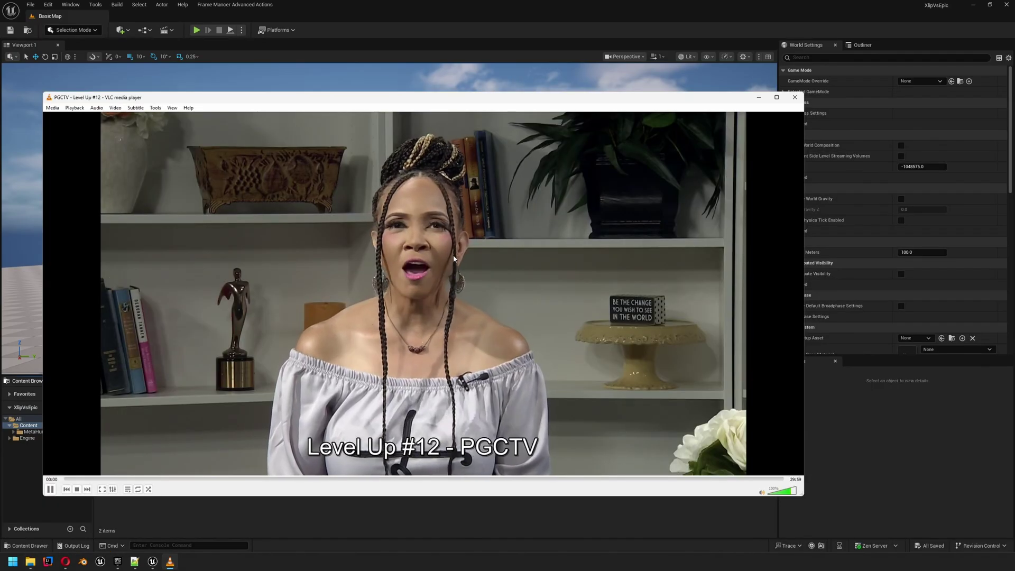
scroll(454, 259, "down", 7)
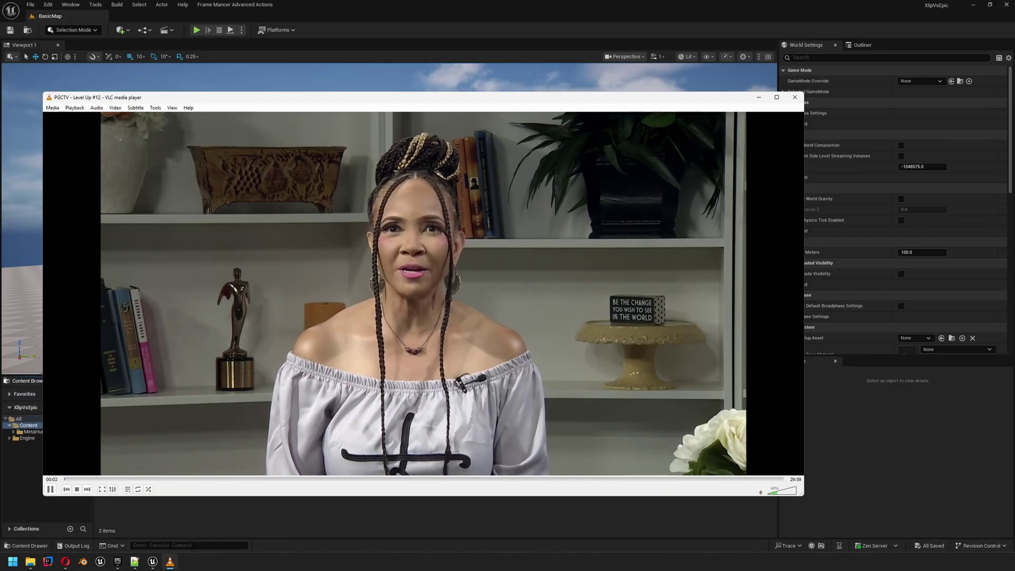
scroll(358, 274, "up", 1)
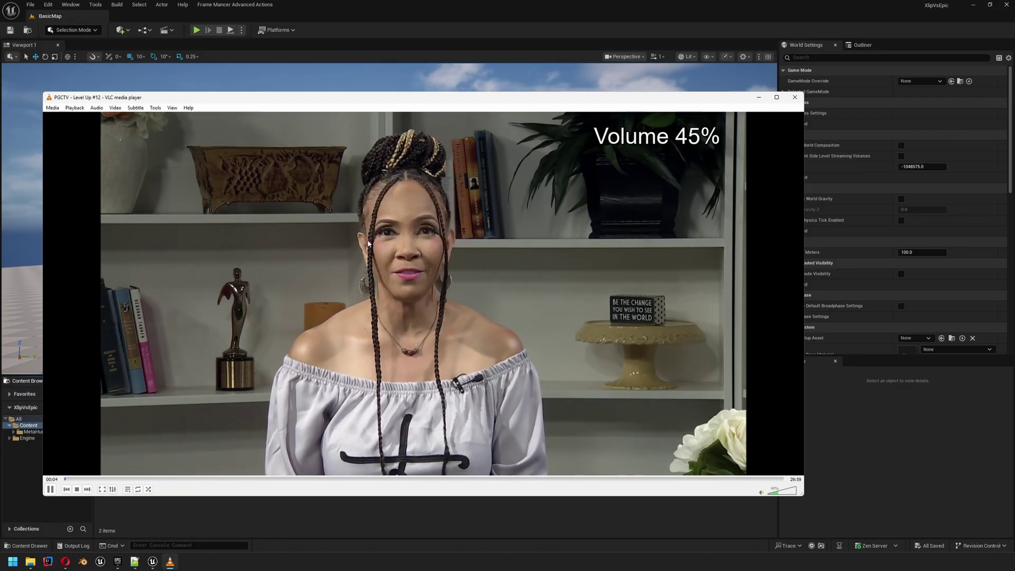
left_click(794, 98)
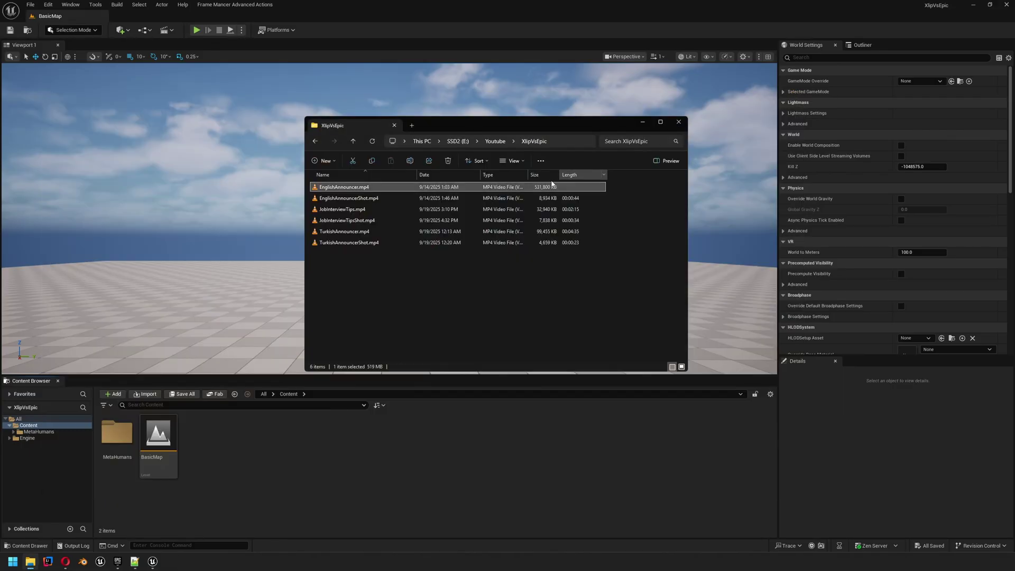
Preview EnglishAnnouncerShot.mp4.
double_click(345, 199)
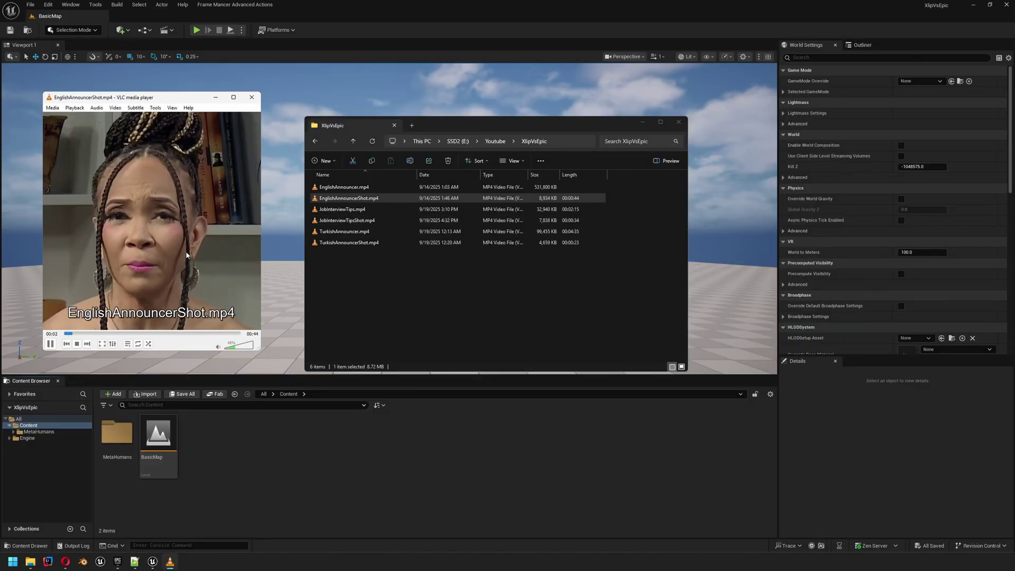
scroll(174, 274, "down", 1)
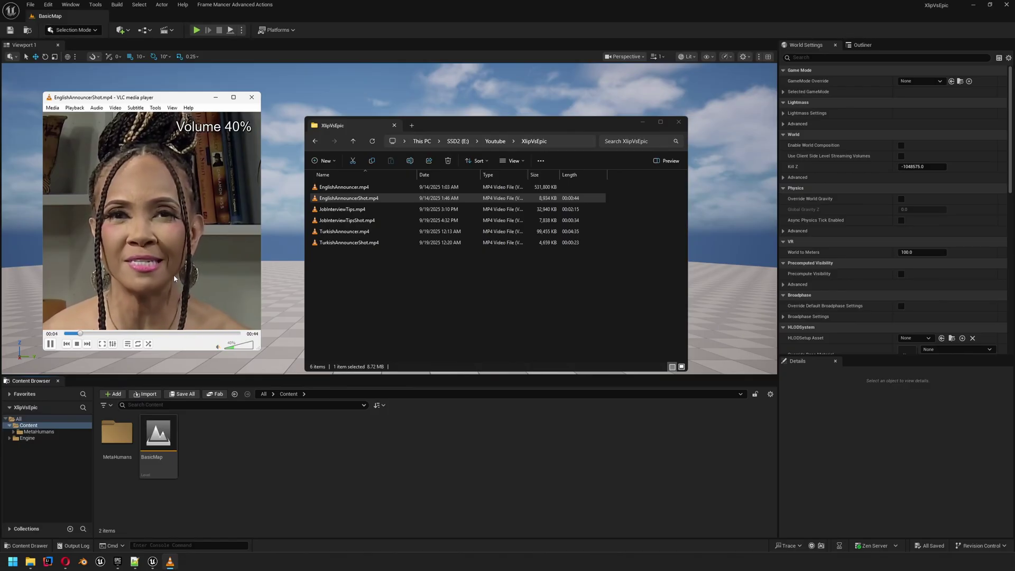
left_click(252, 96)
Preview JobInterviewTips.mp4, then play JobInterviewTipsShot.mp4.
double_click(342, 209)
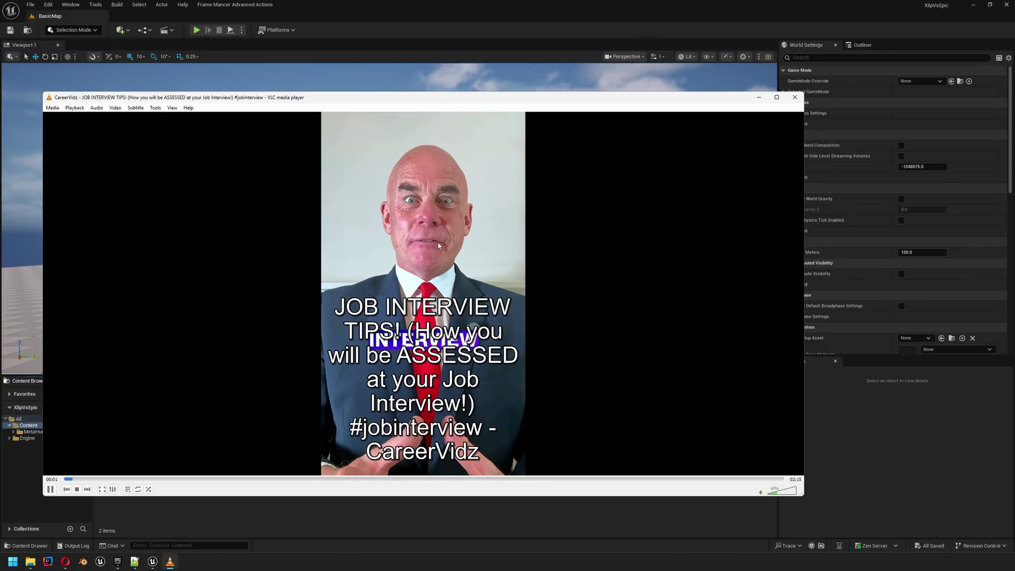
scroll(573, 137, "down", 2)
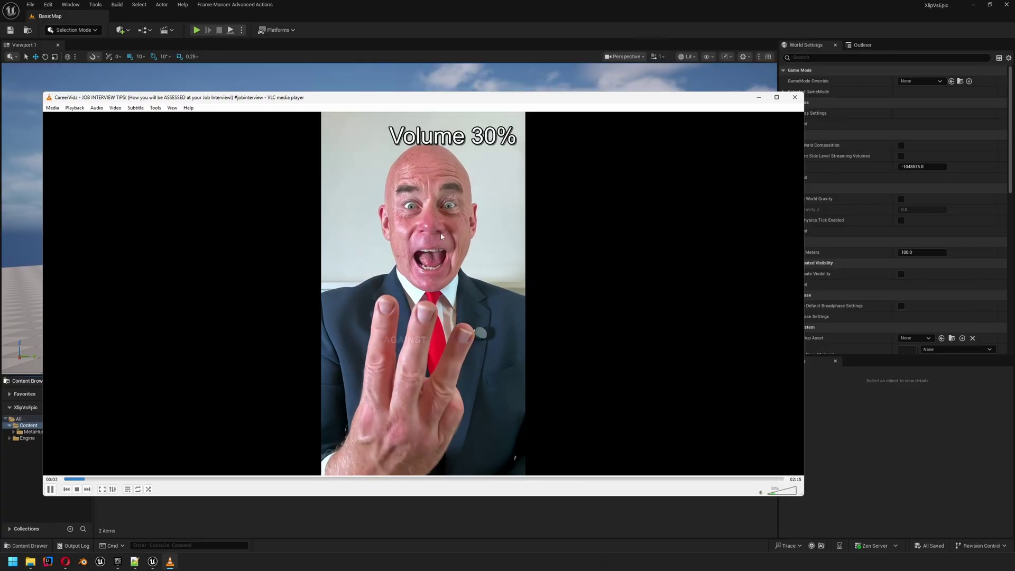
left_click_drag(572, 98, 570, 94)
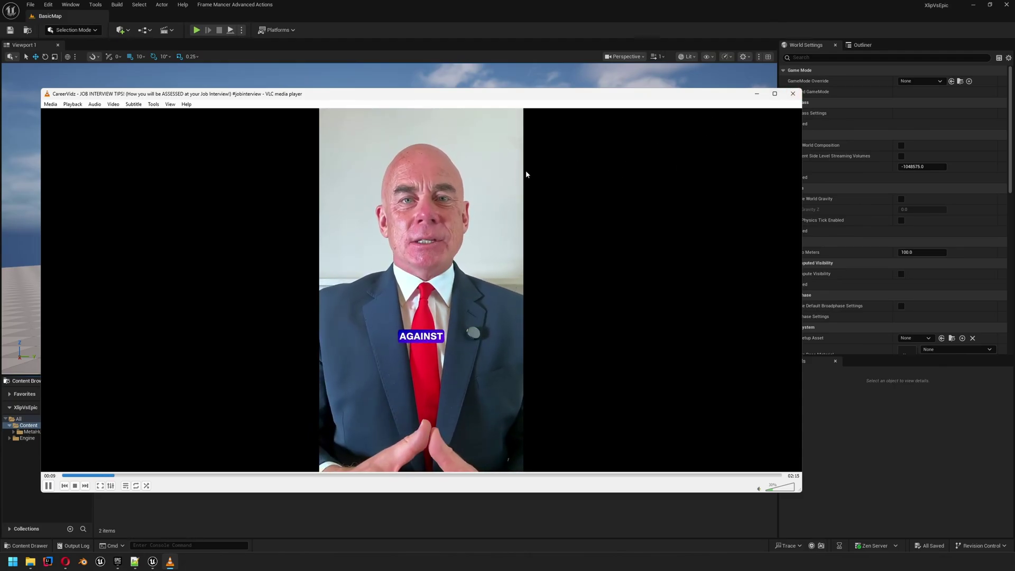
left_click(792, 94)
double_click(364, 220)
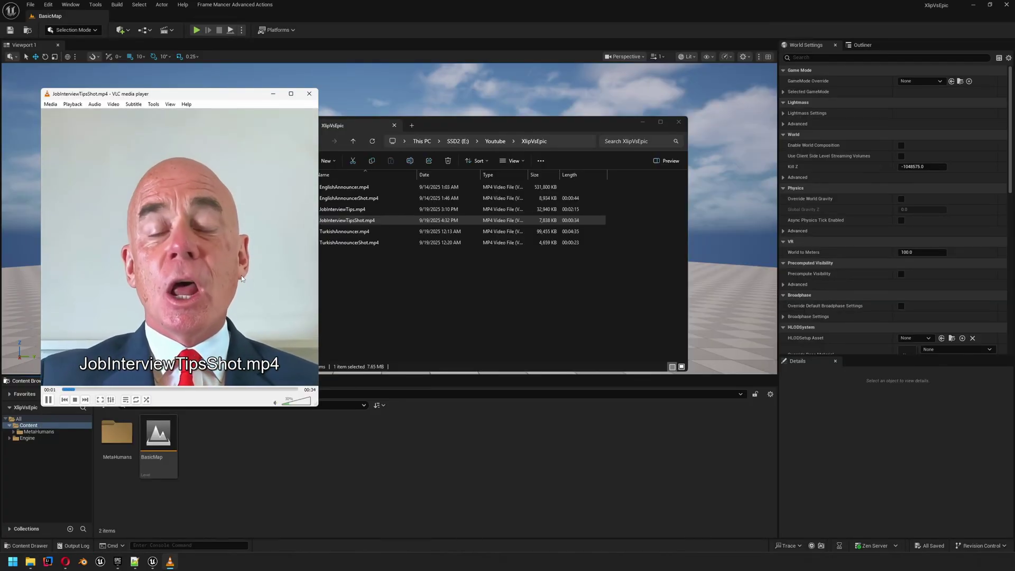
key("ctrl+q")
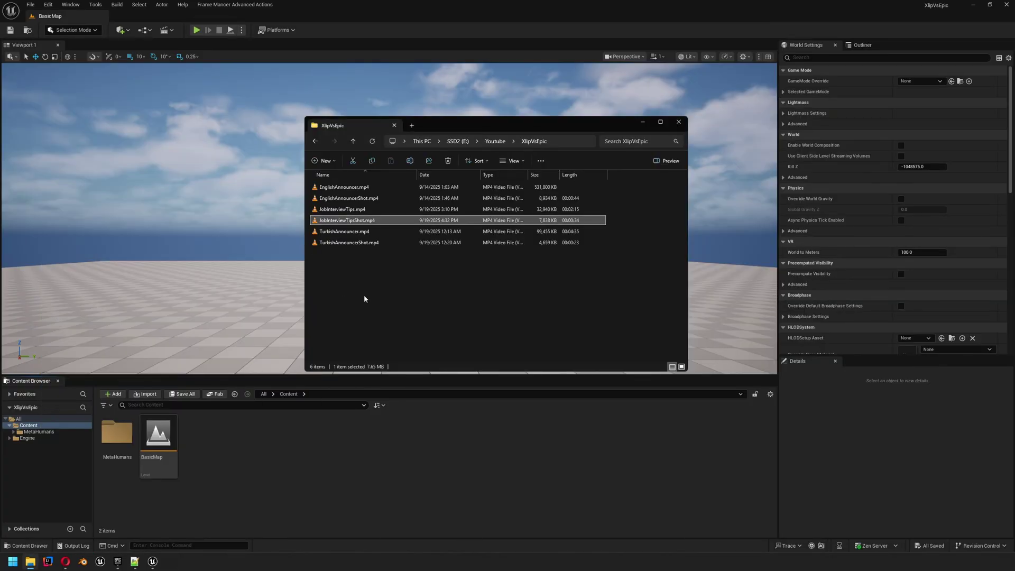
double_click(348, 232)
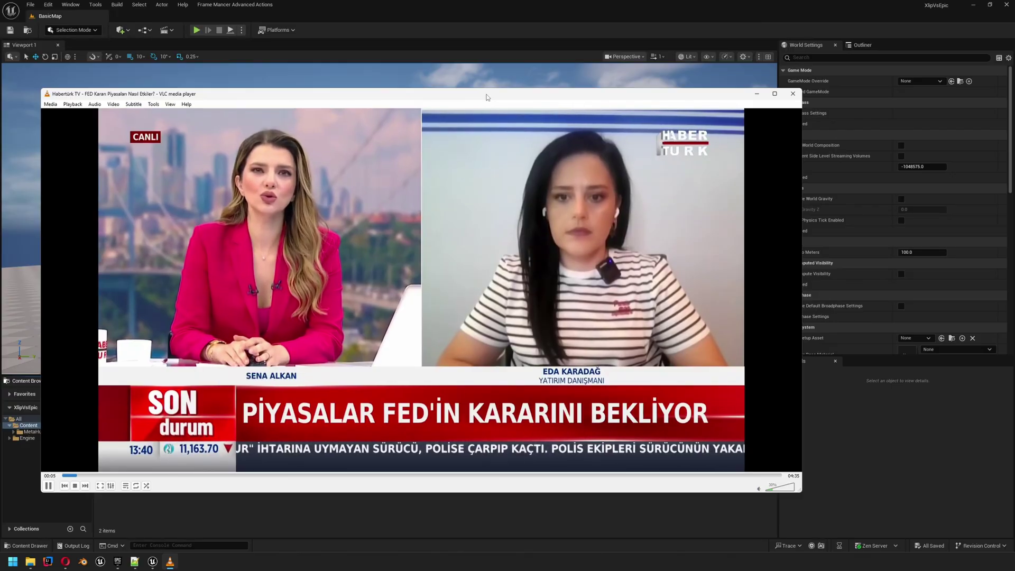
left_click(791, 95)
double_click(343, 243)
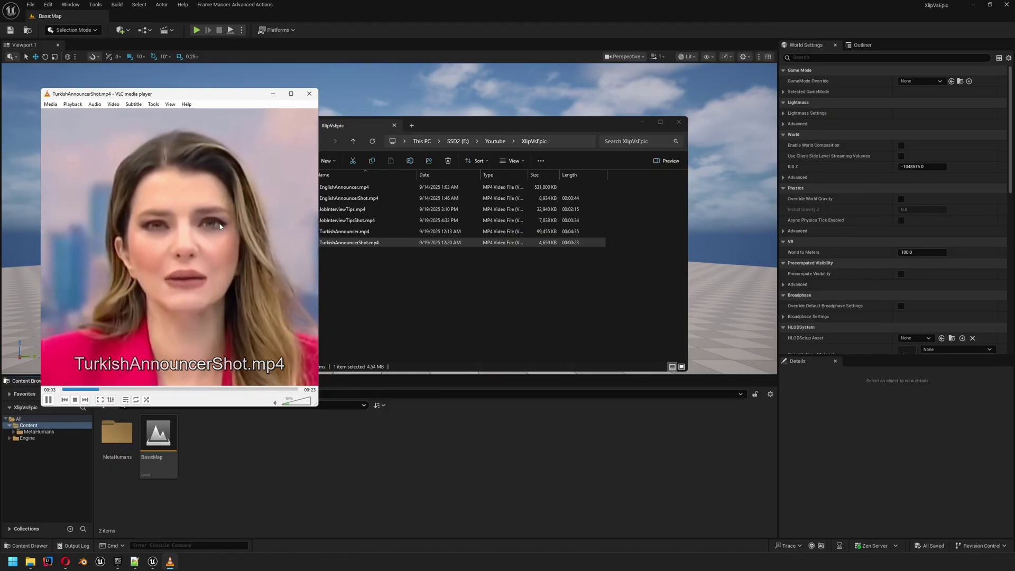
left_click(312, 95)
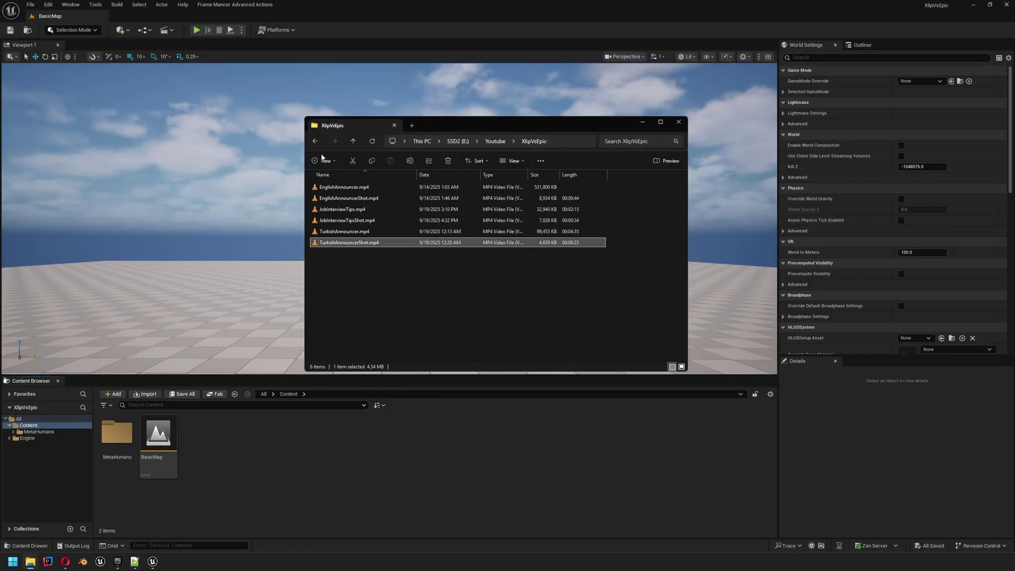
Create a CaptureManager folder under Content.
left_click(356, 442)
right_click(244, 453)
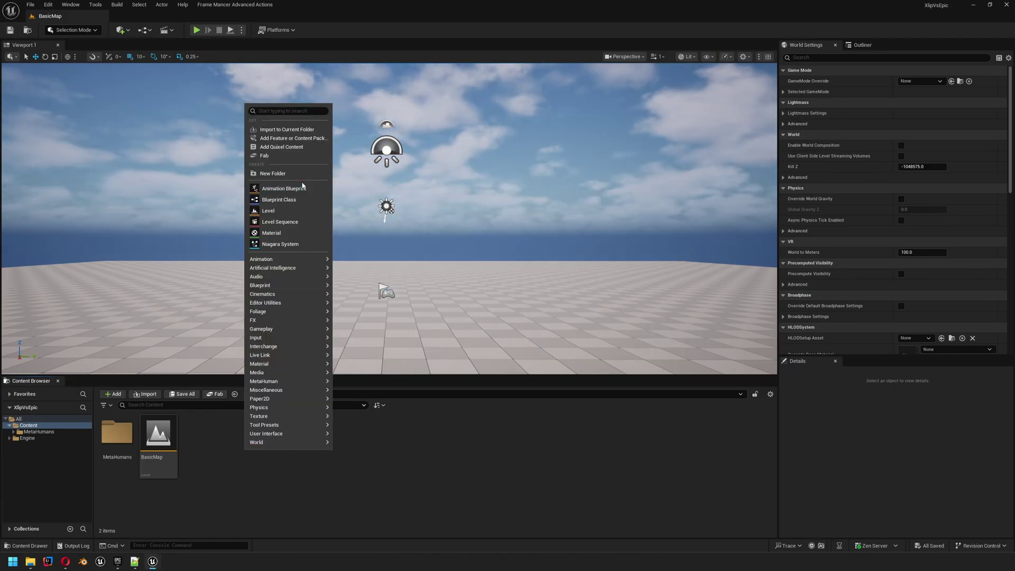
left_click(281, 171)
type("Captu")
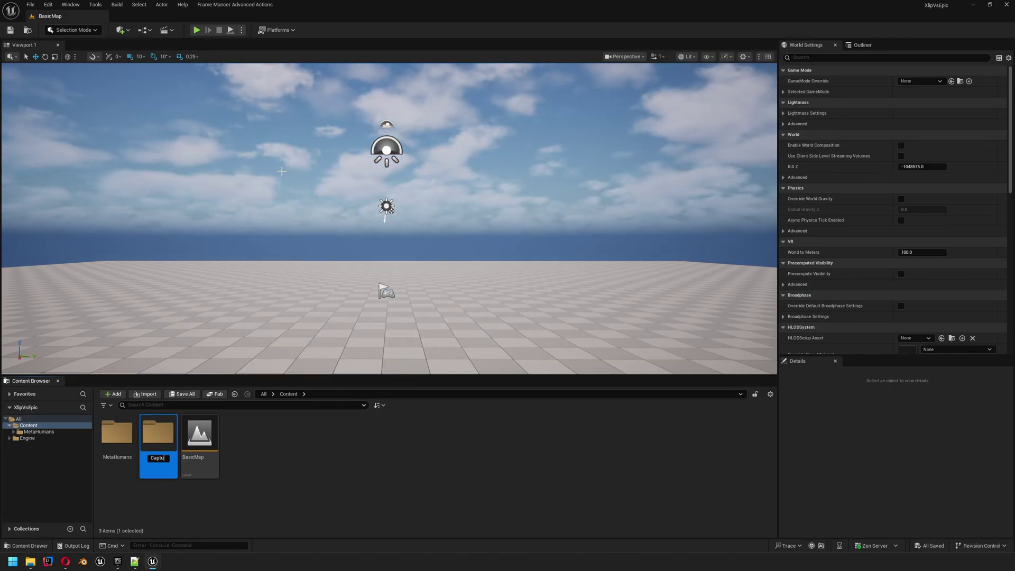
type("reManager")
key("Return")
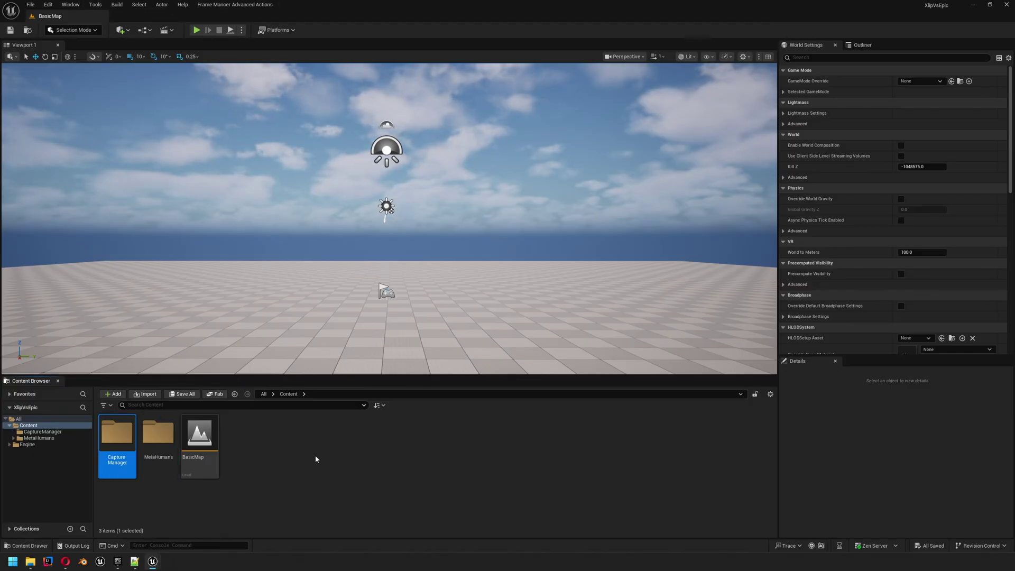
left_click(265, 507)
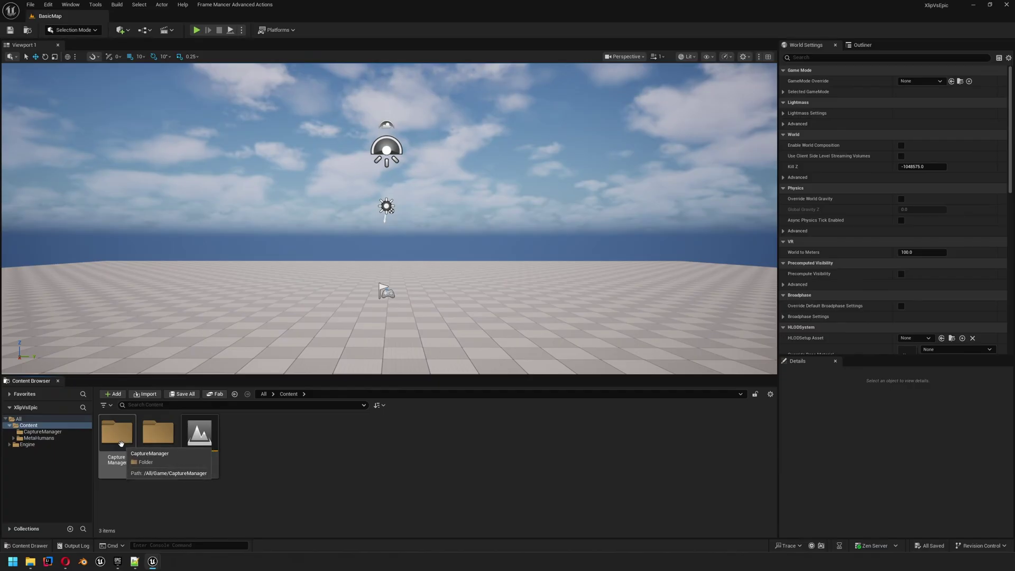
Create a FrameMancer folder inside CaptureManager.
double_click(119, 448)
right_click(198, 443)
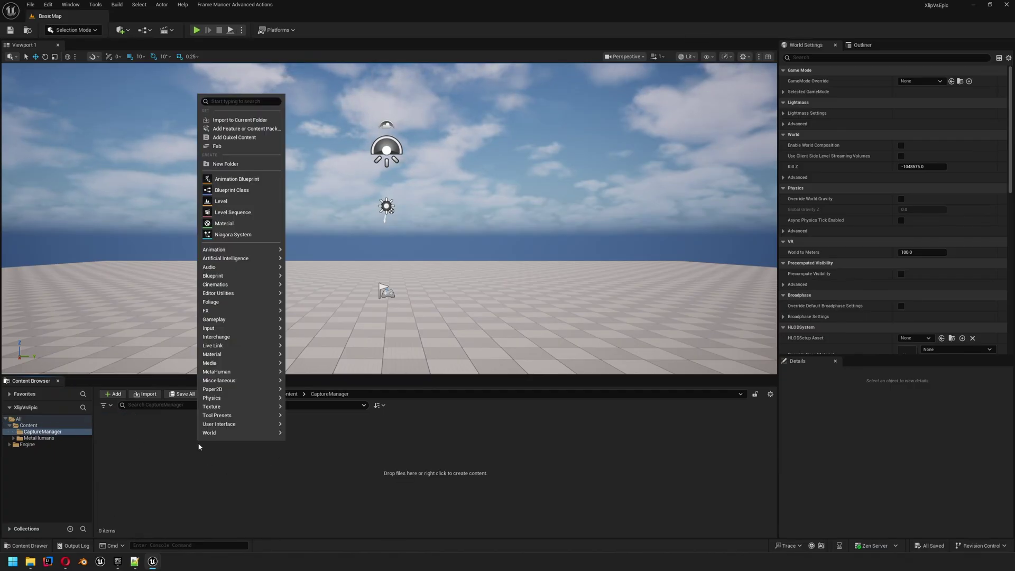
left_click(228, 163)
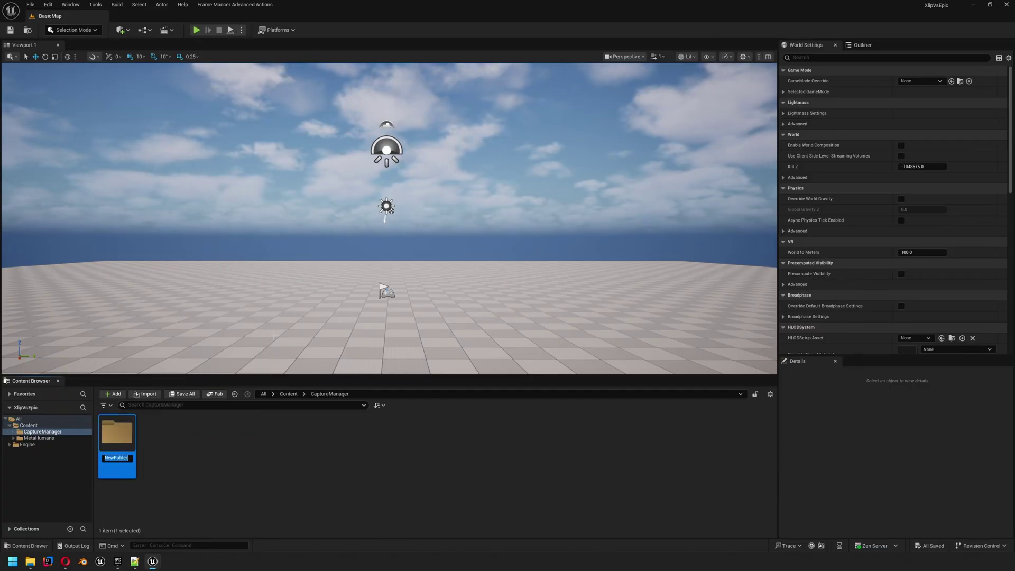
type("FrameMancer")
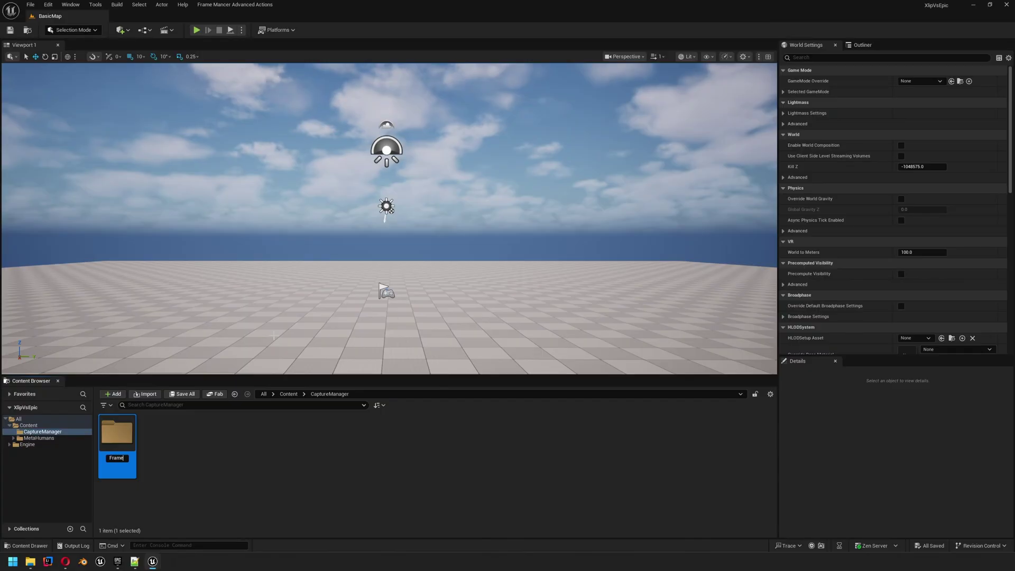
key("Return")
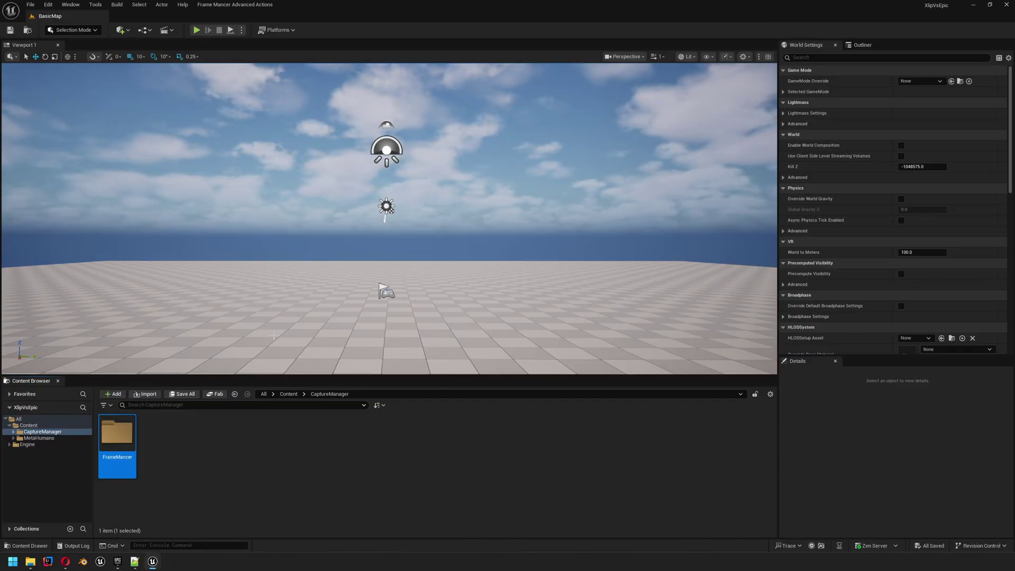
left_click(307, 438)
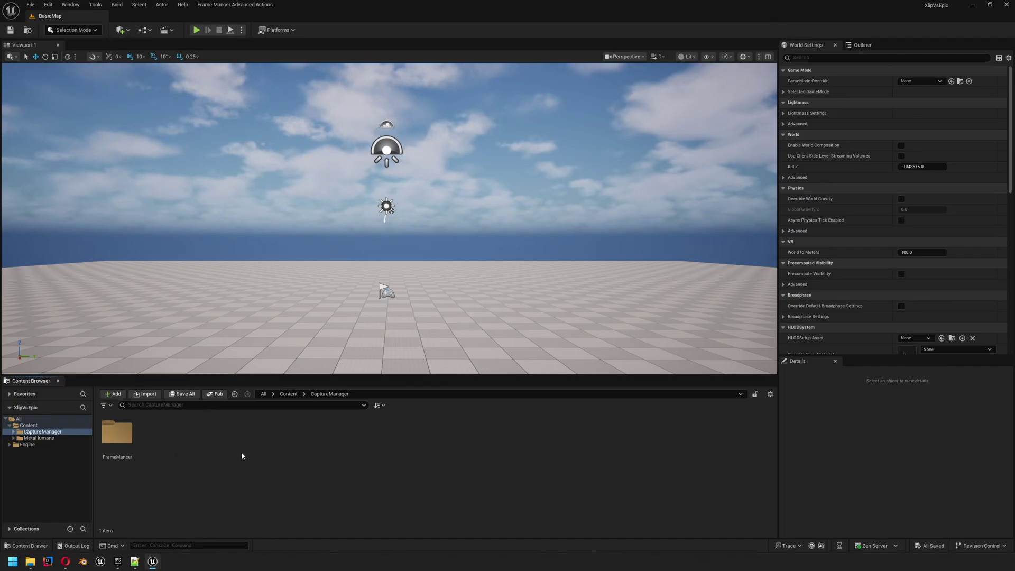
Create an EnglishAnnouncer folder inside FrameMancer using the pasted name.
double_click(117, 433)
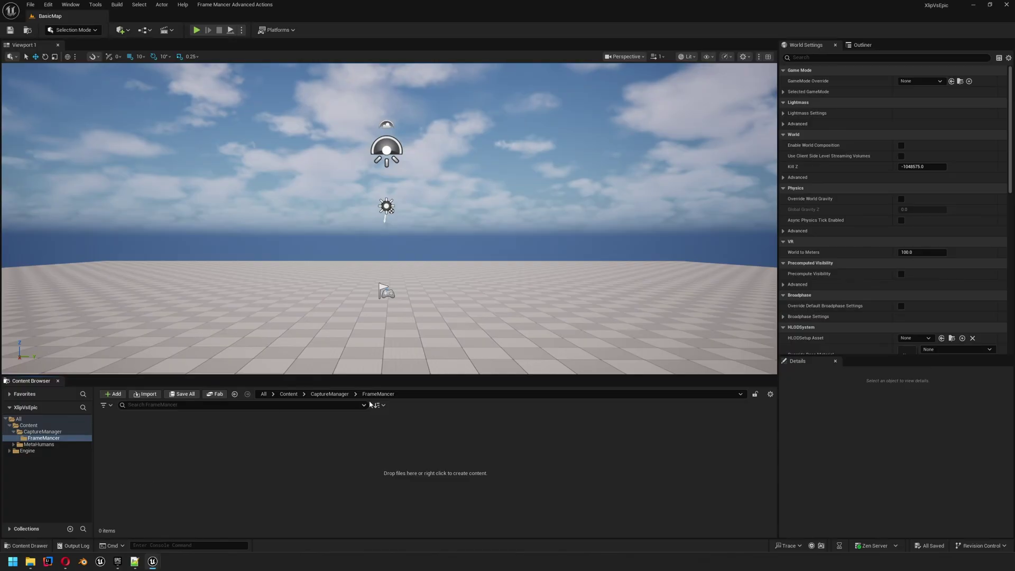
right_click(178, 459)
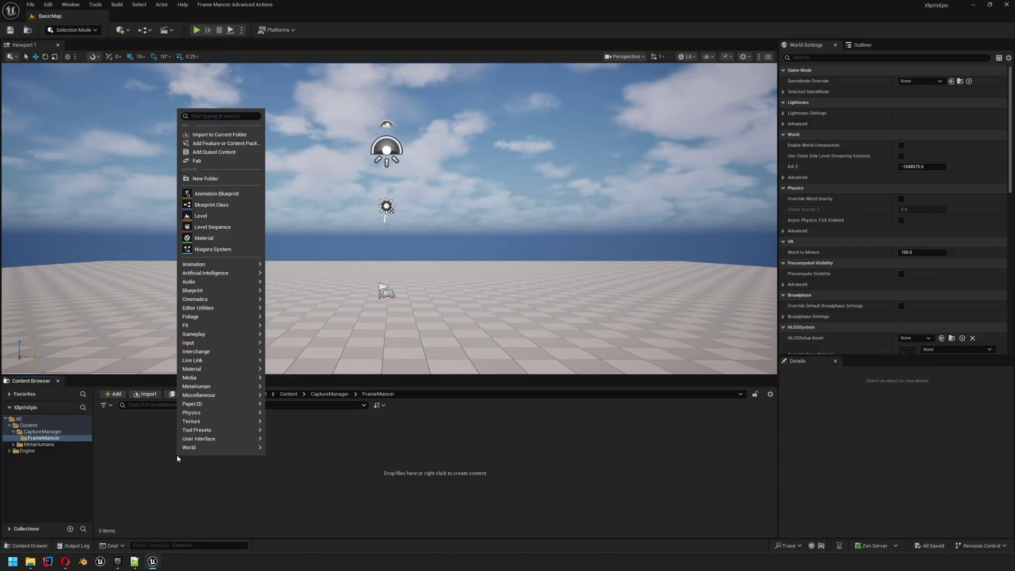
left_click(206, 178)
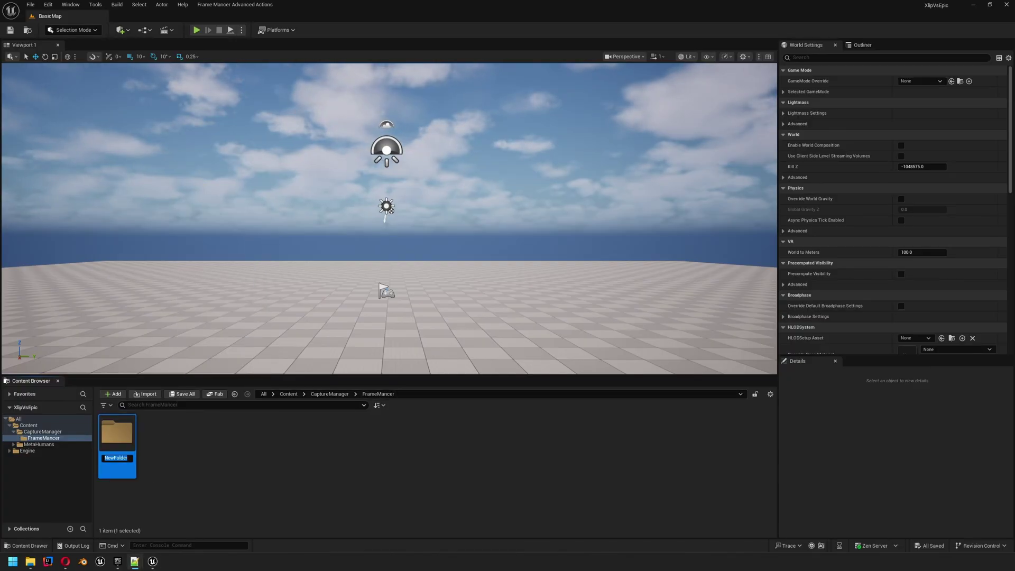
type("EnglishAnnouncer")
key("Return")
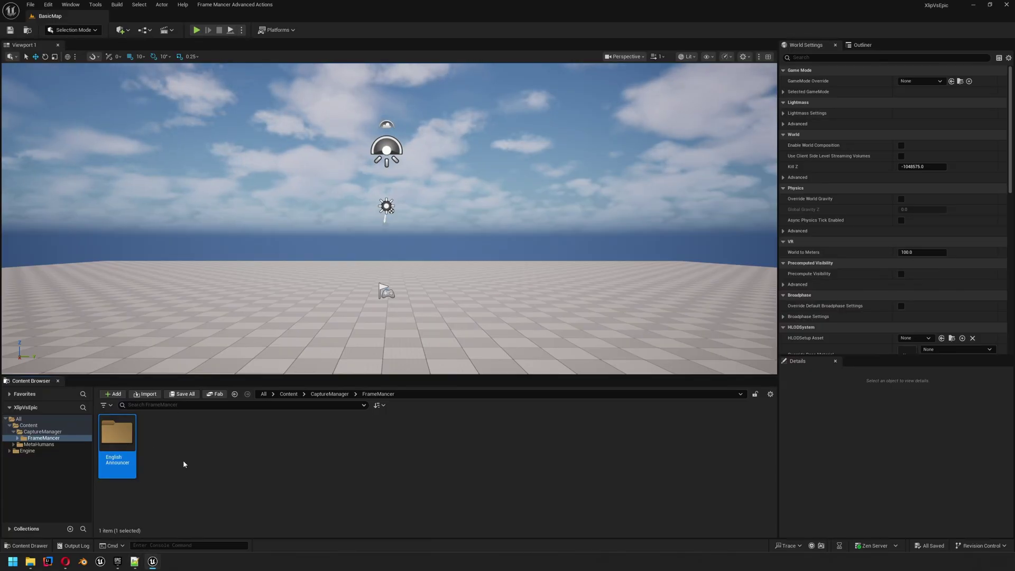
Open the new EnglishAnnouncer folder in Unreal's Content Browser.
left_click(192, 462)
key("alt+Tab")
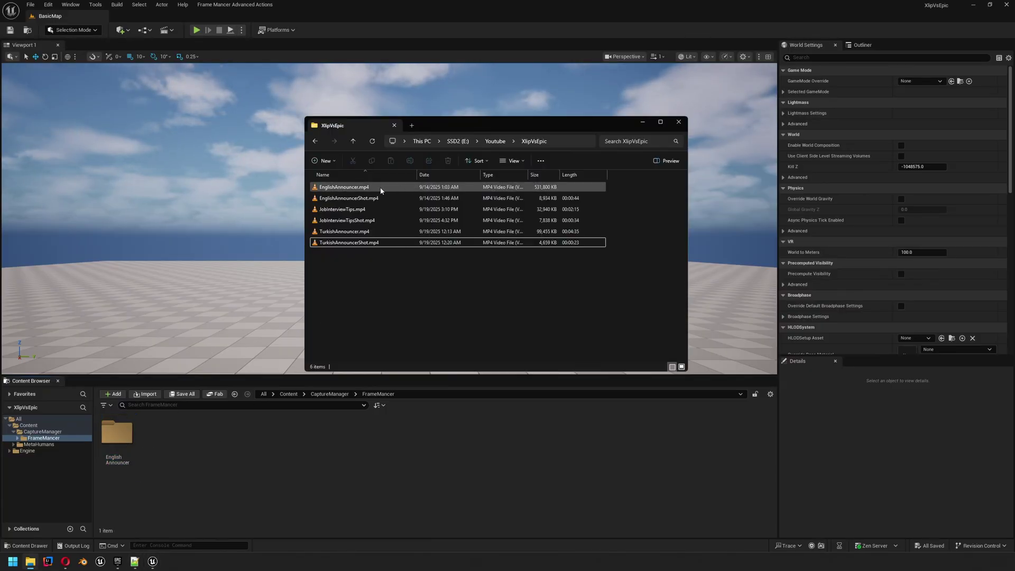
left_click(101, 443)
double_click(100, 443)
key("alt+Tab")
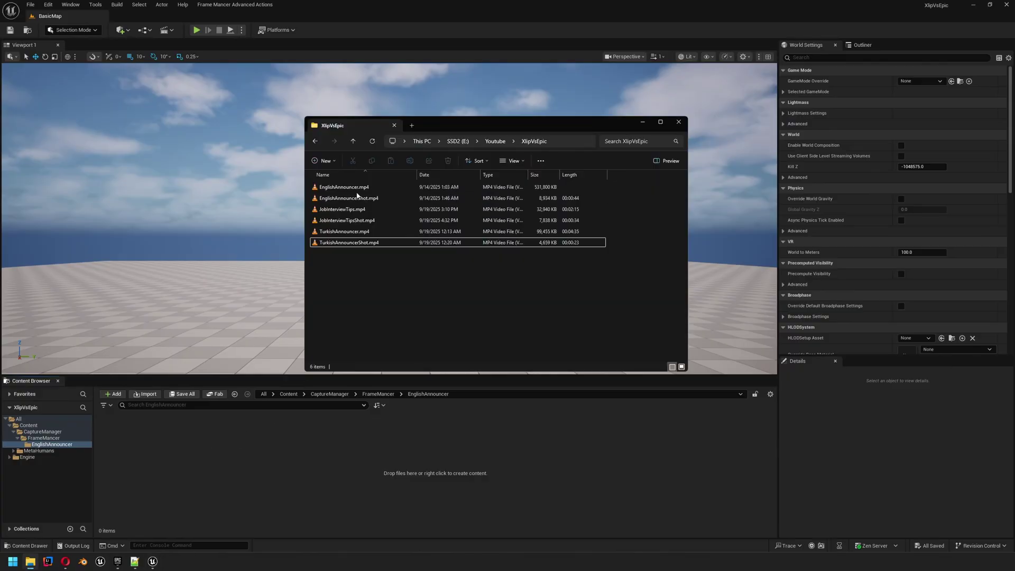
Check EnglishAnnouncer.mp4's Properties details: frame size 1920 × 1080.
left_click(338, 188)
right_click(342, 189)
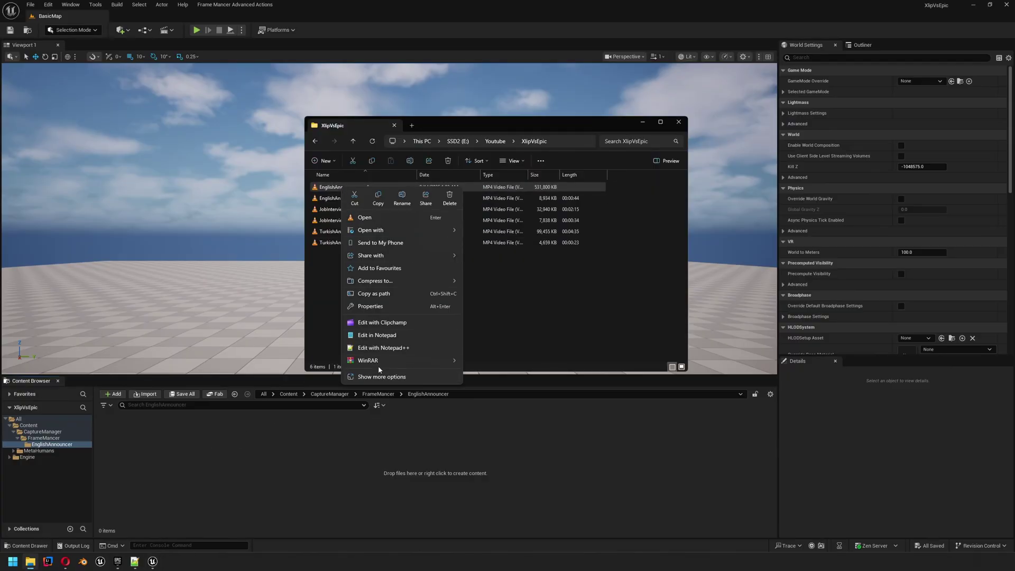
left_click(372, 308)
left_click(431, 206)
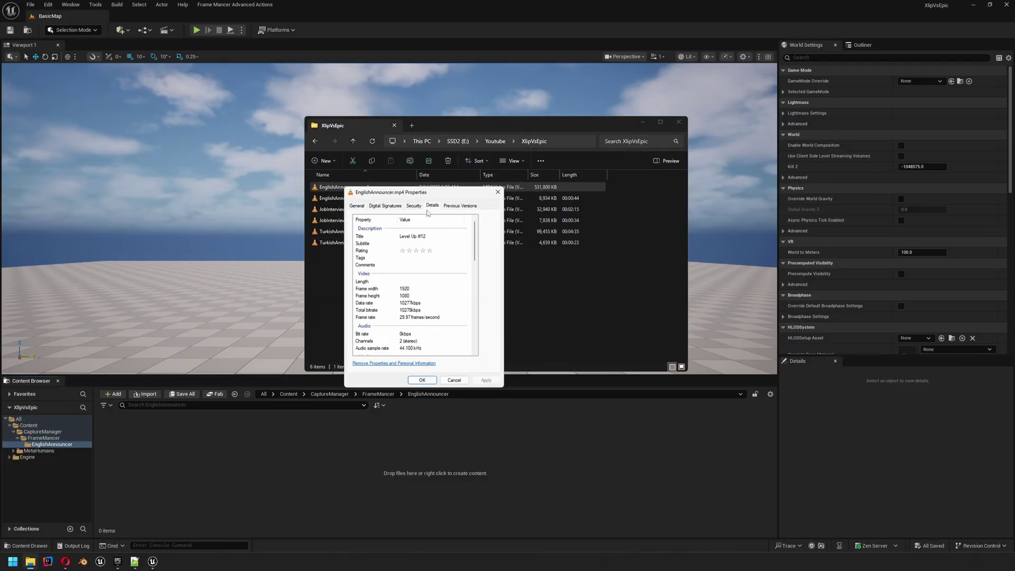
left_click(497, 192)
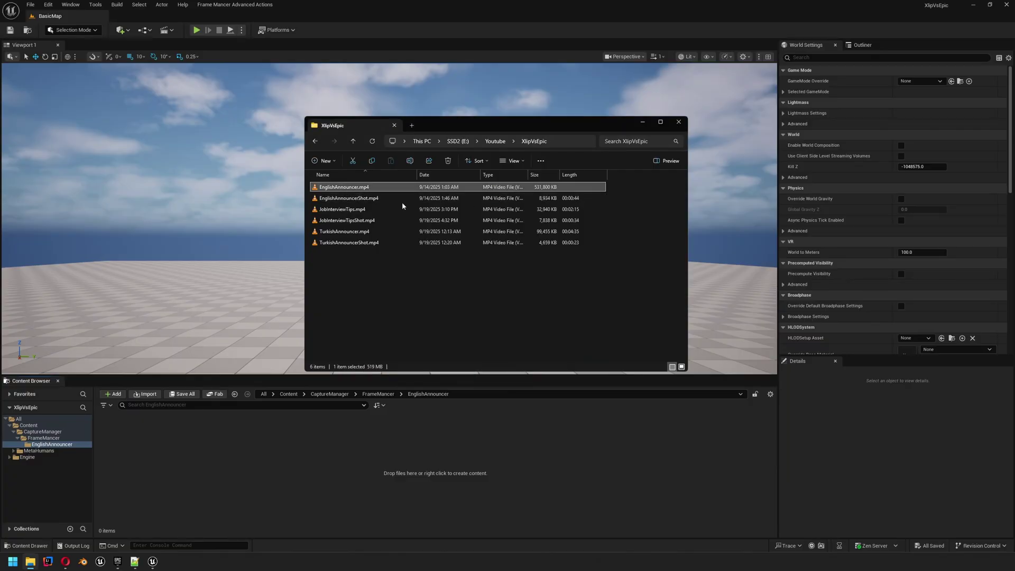
Check EnglishAnnouncerShot.mp4's Properties details: frame size 550 × 550.
left_click(353, 200)
right_click(358, 201)
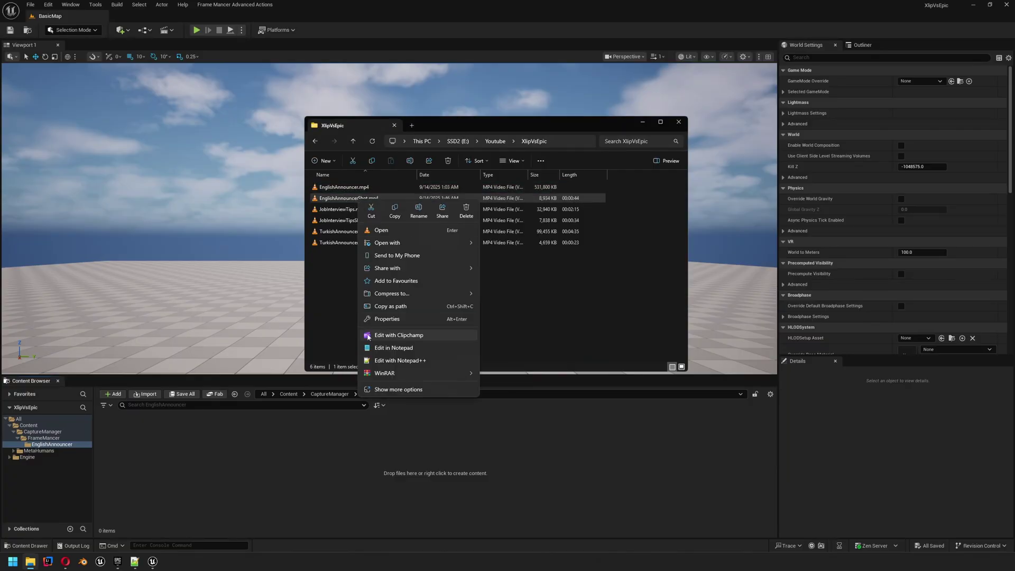
left_click(376, 319)
left_click(448, 219)
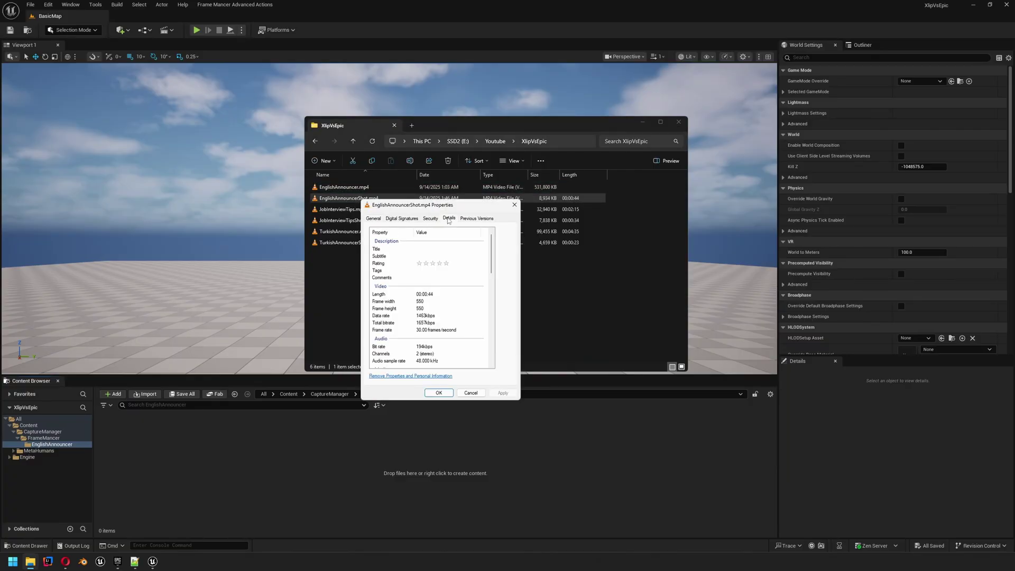
left_click(421, 303)
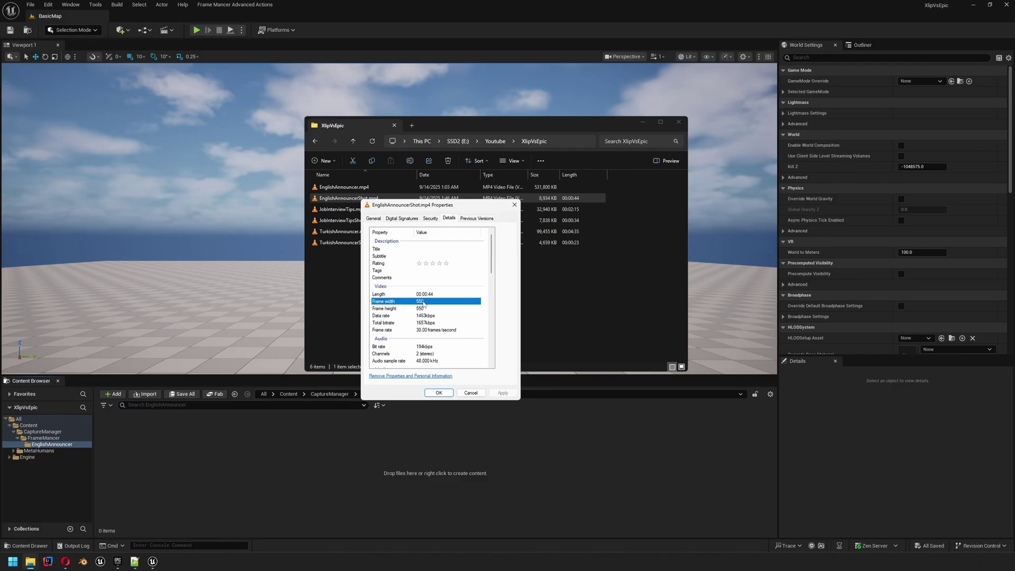
left_click(426, 308)
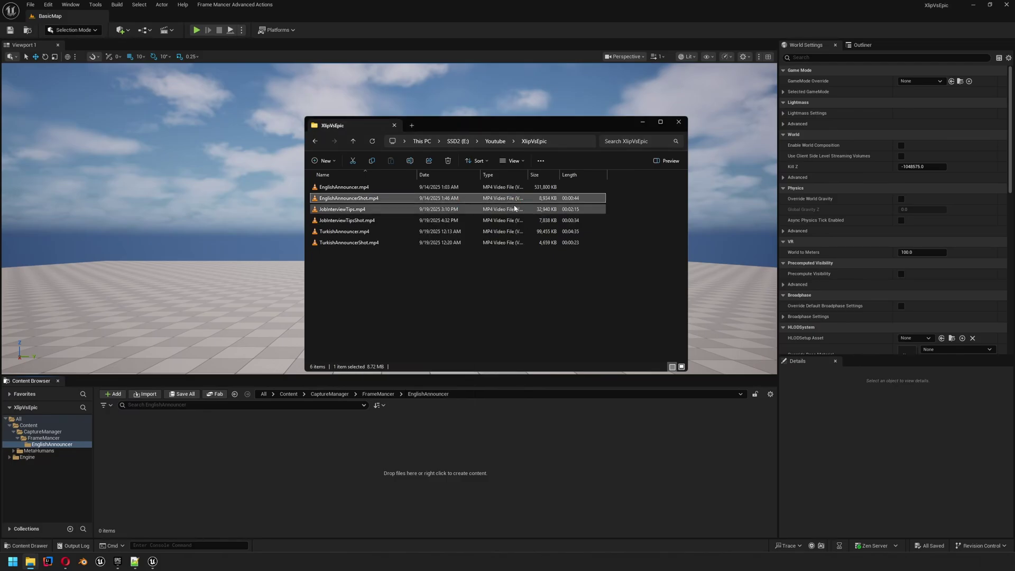
key("Escape")
Open Project Settings at the MH Face Depth Frame Mancer plugin page.
left_click(48, 5)
left_click(59, 136)
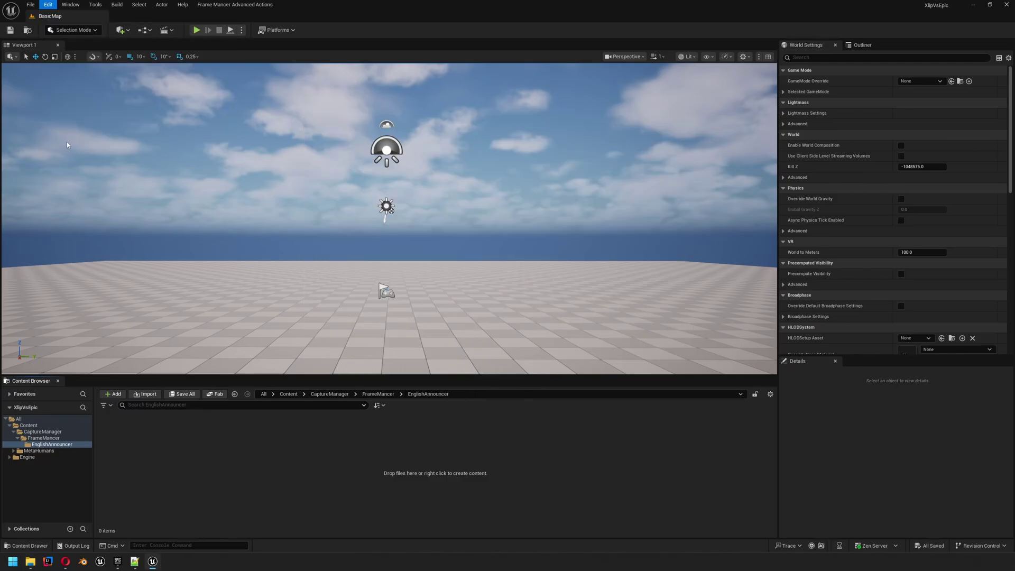
left_click_drag(120, 102, 120, 431)
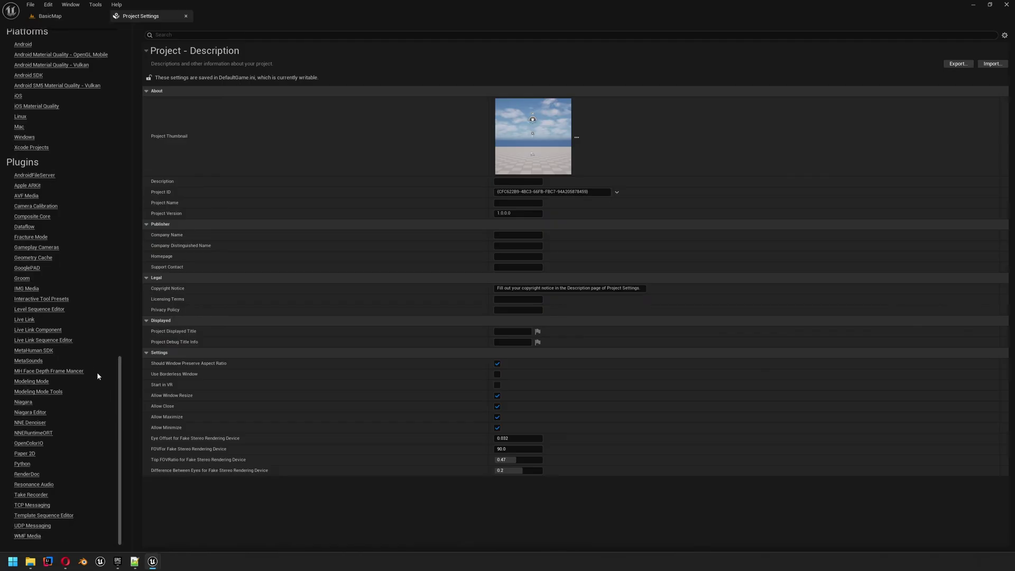
left_click(66, 371)
Set video frames and depth frames resolution to 550 × 550.
left_click(517, 167)
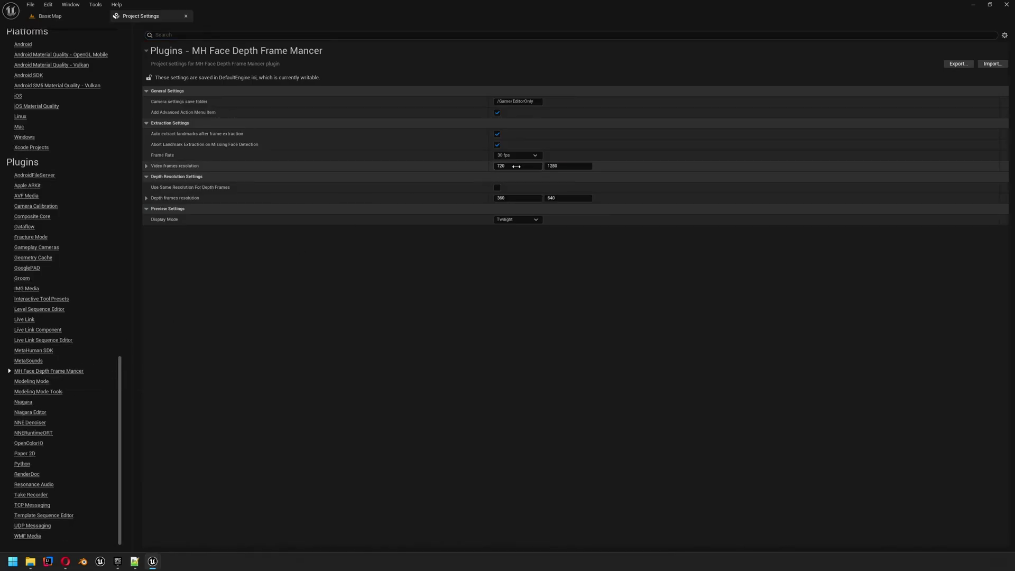
key("Tab")
type("55")
key("Tab")
type("550")
key("Tab")
key("Return")
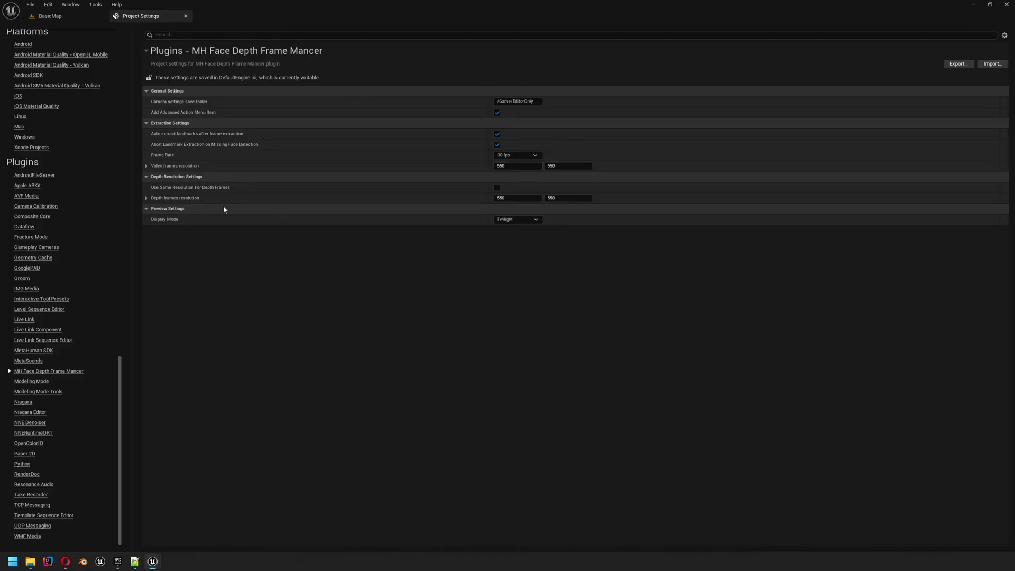
Import EnglishAnnouncerShot.mp4 into Unreal's EnglishAnnouncer folder.
left_click(186, 15)
key("alt+Tab")
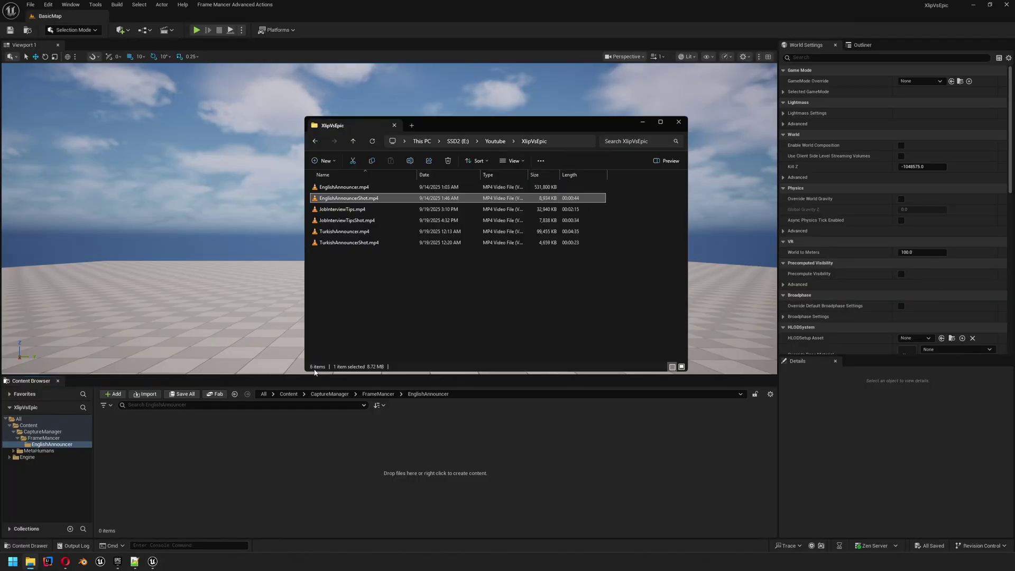
left_click_drag(191, 472, 200, 462)
Run Frame Mancer extraction on EnglishAnnouncerShot with audio, generating its 1,333 landmarks.
right_click(122, 440)
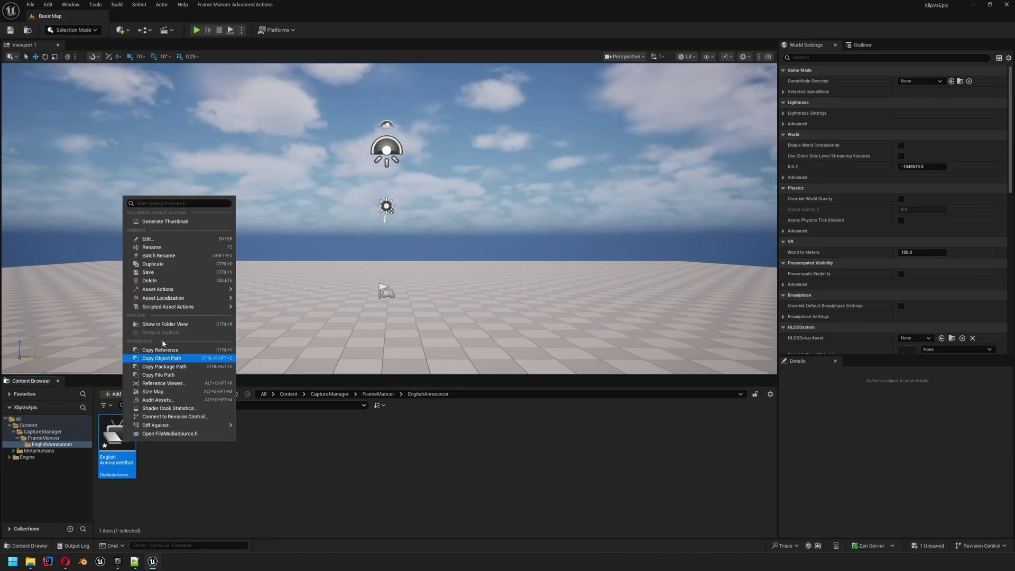
mouse_move(175, 305)
left_click(267, 310)
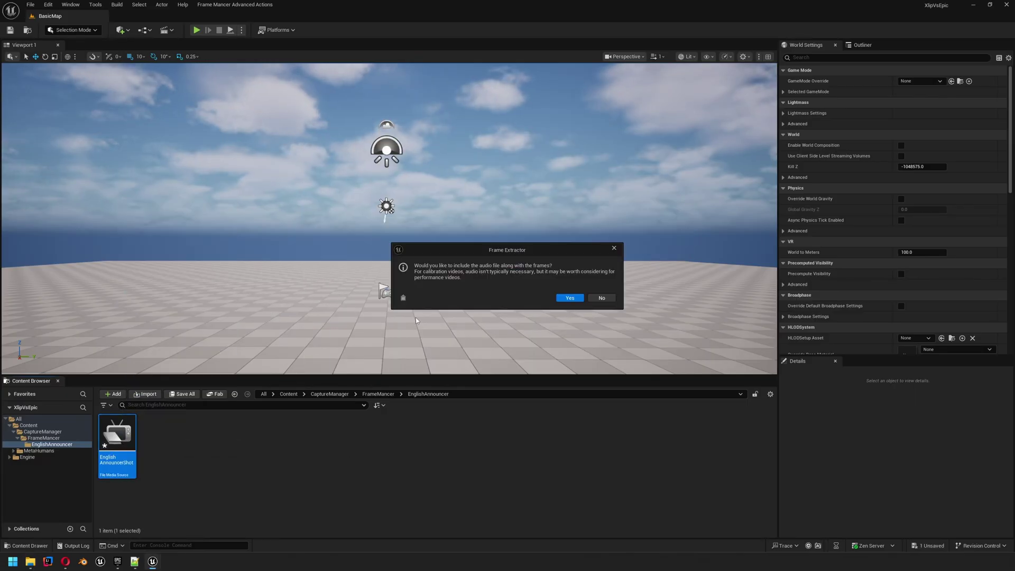
left_click(570, 298)
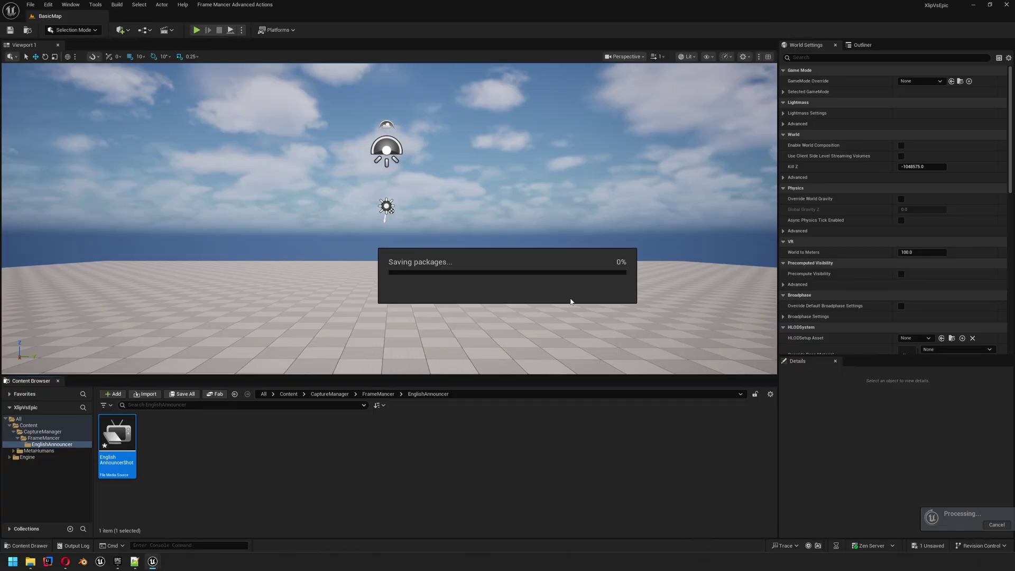
left_click(591, 299)
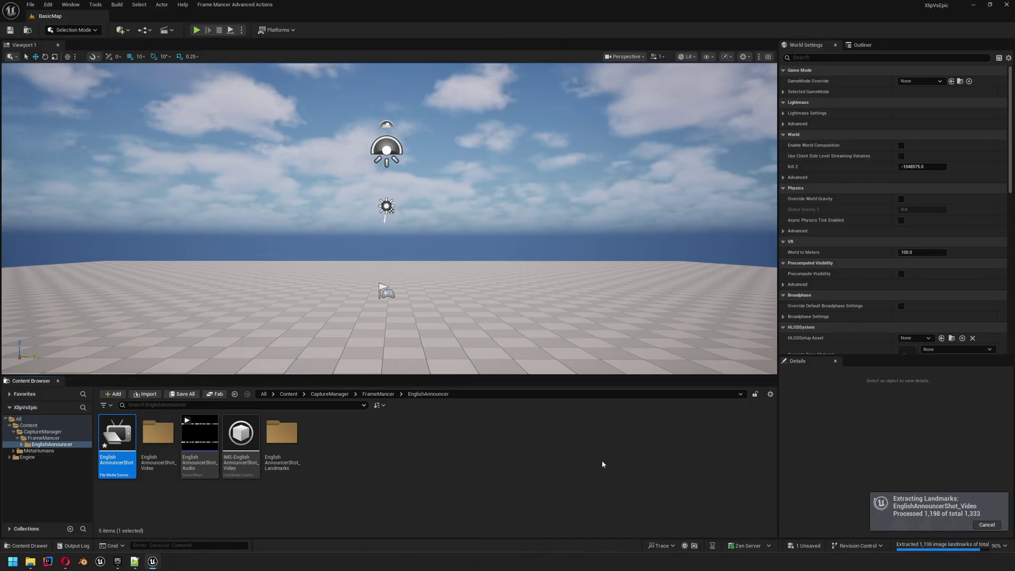
left_click(593, 296)
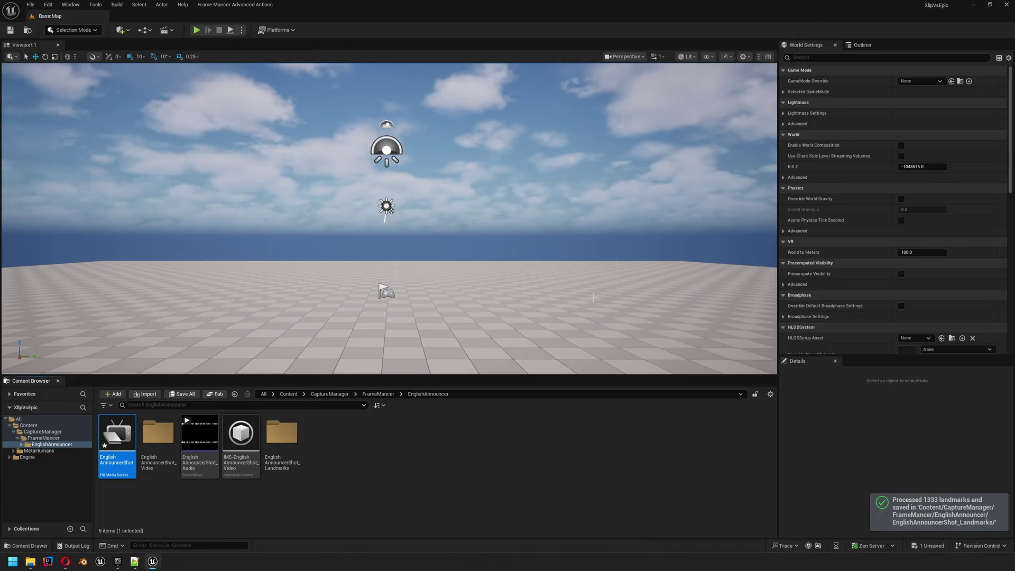
left_click(394, 467)
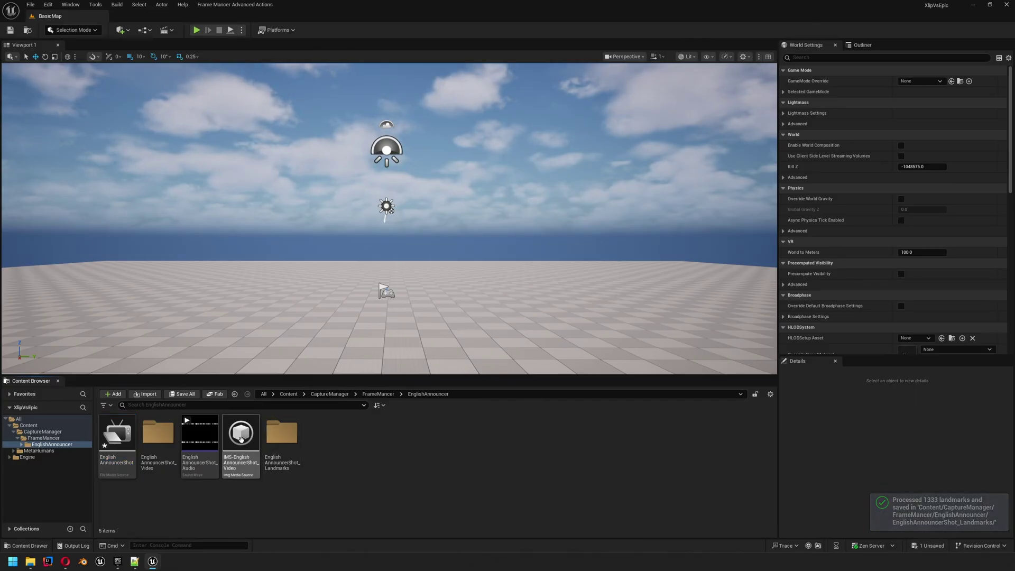
Start creating depth frames for the IMS image sequence and preview the first frame's depth.
right_click(242, 442)
mouse_move(310, 290)
mouse_move(390, 295)
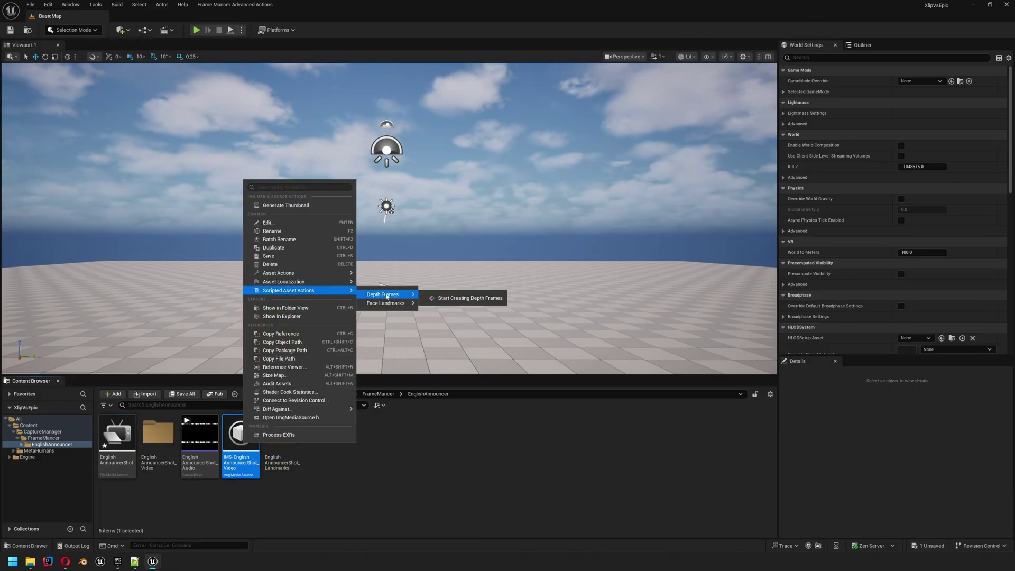
left_click(449, 297)
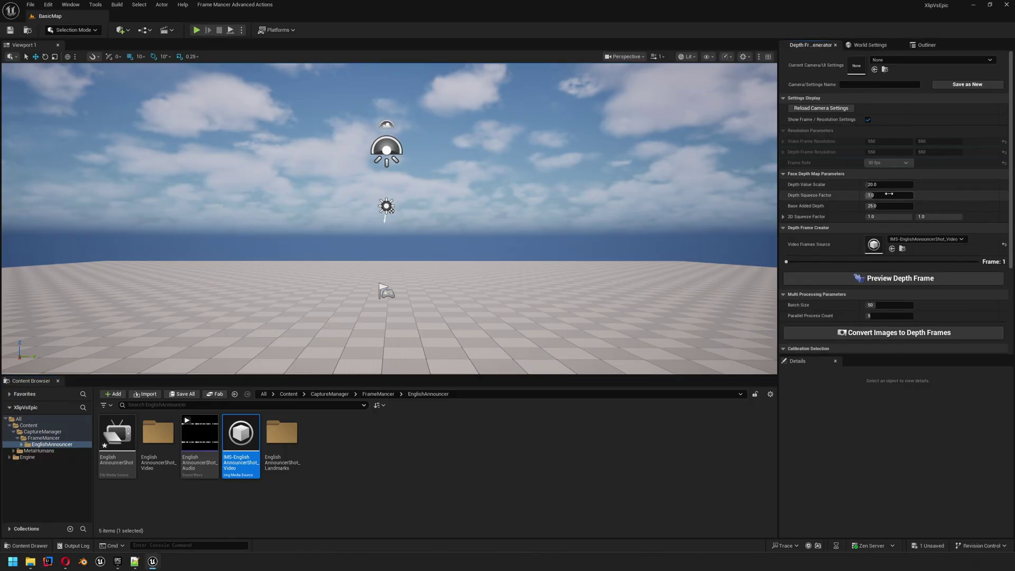
left_click(867, 279)
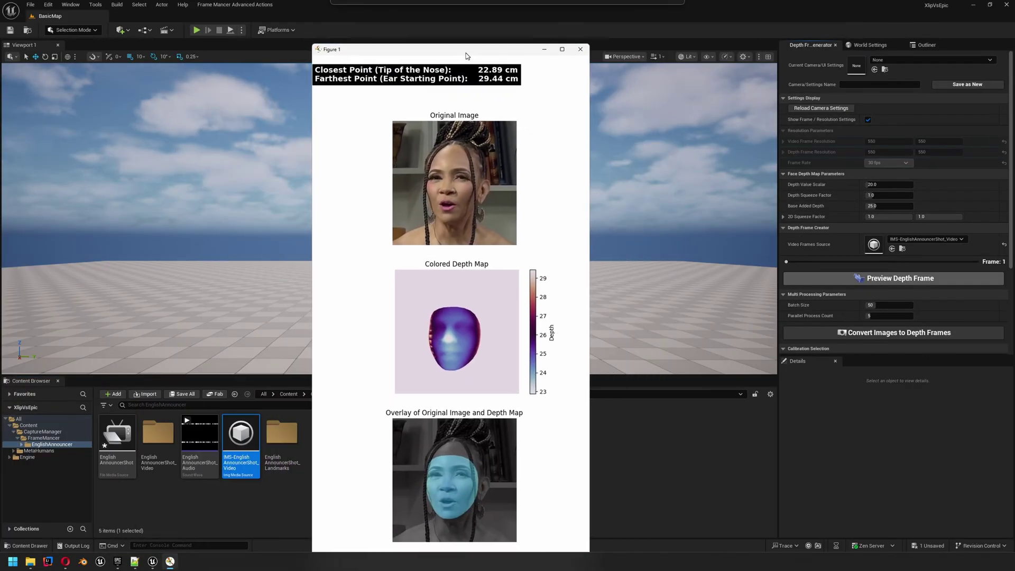
left_click_drag(466, 55, 445, 51)
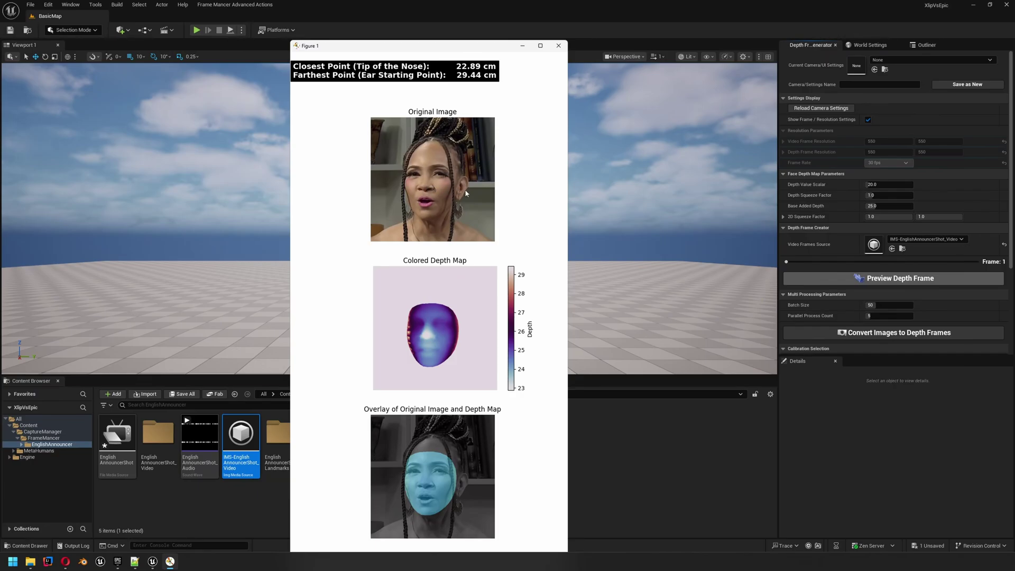
left_click(558, 46)
Preview depth with squeeze factor 1.6, then set Depth Squeeze Factor to 1.5.
left_click(876, 195)
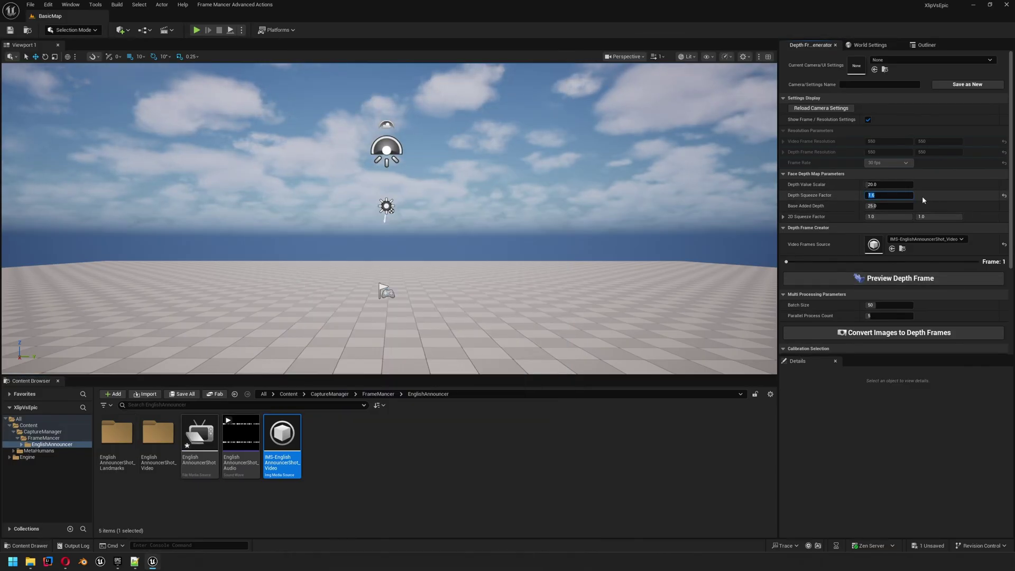
left_click(872, 280)
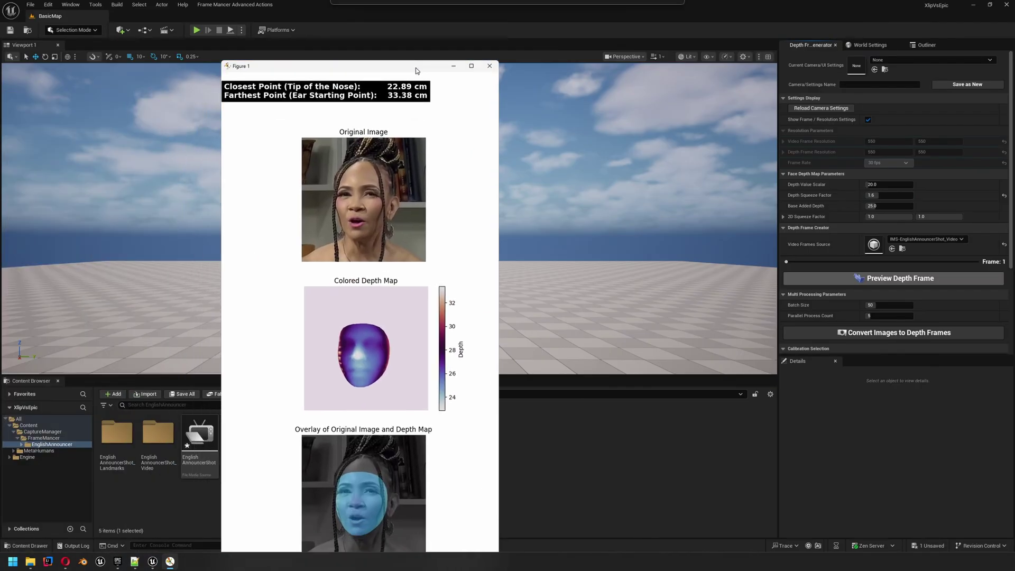
left_click(490, 65)
left_click(876, 195)
type("1")
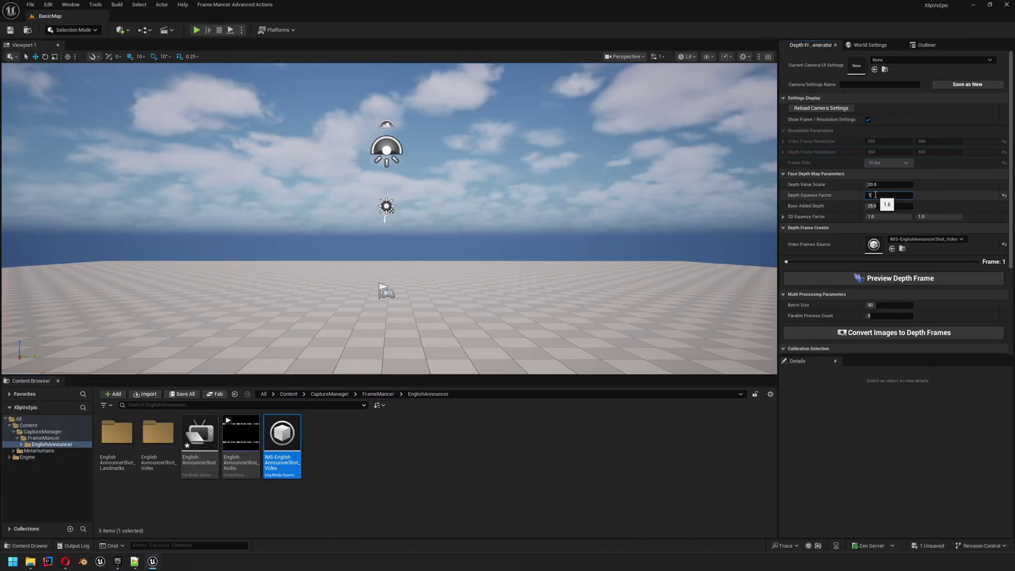
key("Return")
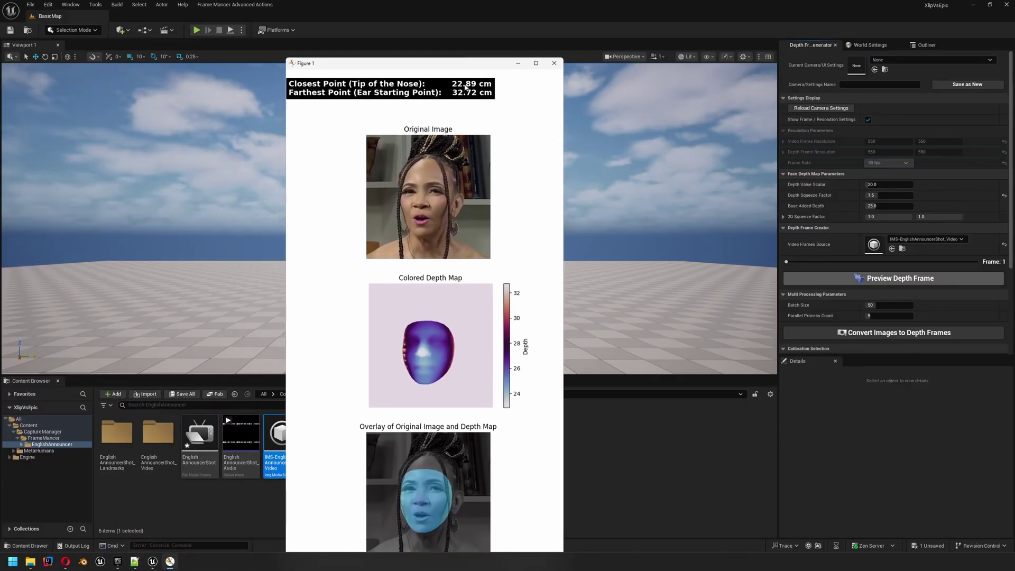
left_click(554, 63)
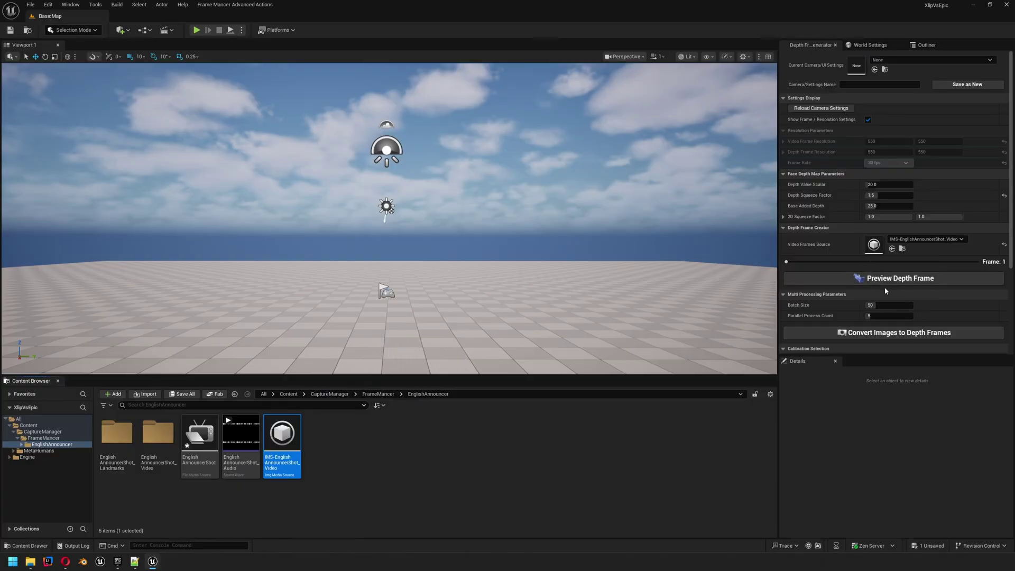
Set Batch Size 70 and Parallel Process Count 20, then convert images to depth frames.
left_click(882, 306)
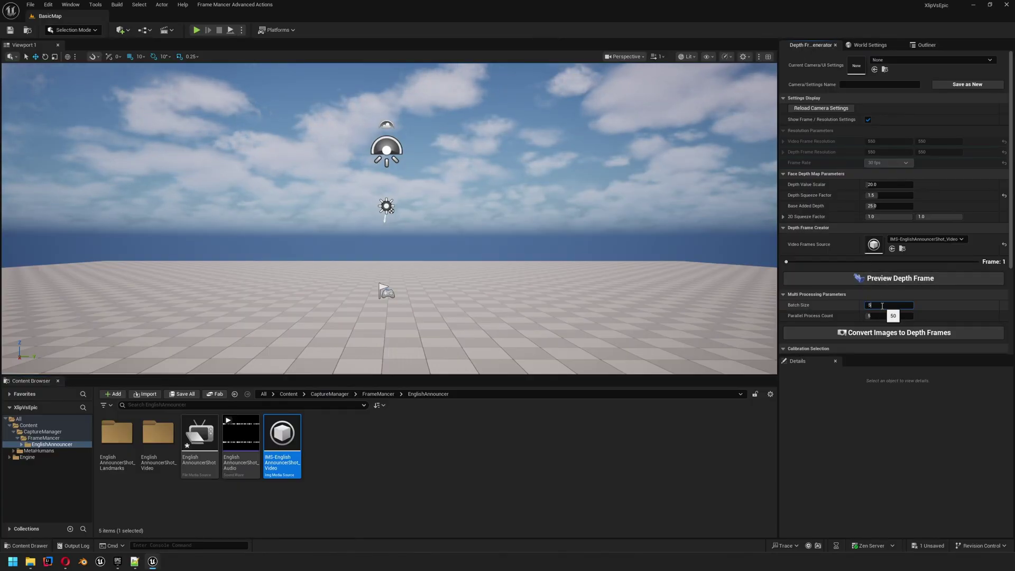
key("Tab")
type("20")
key("Return")
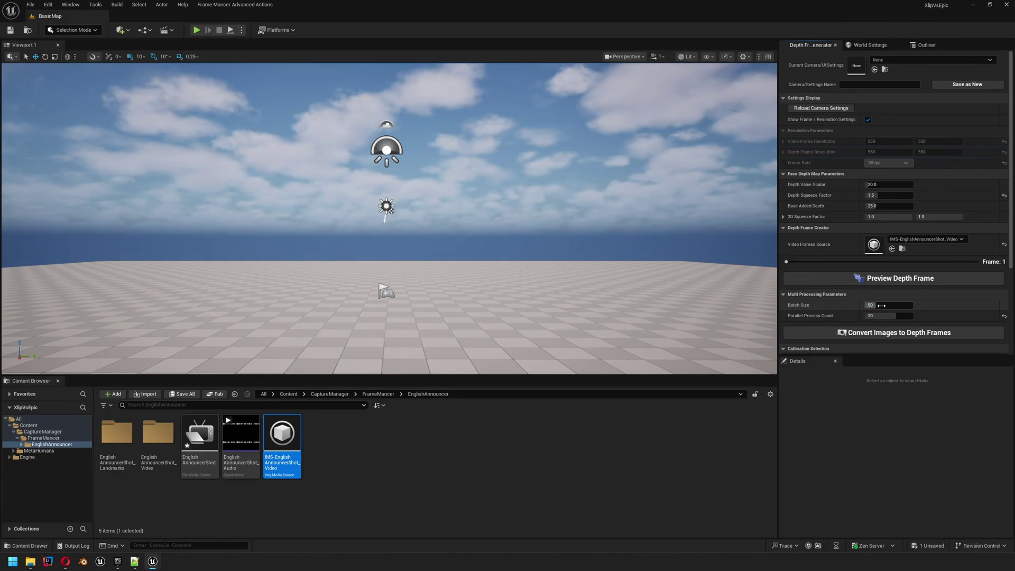
left_click(882, 305)
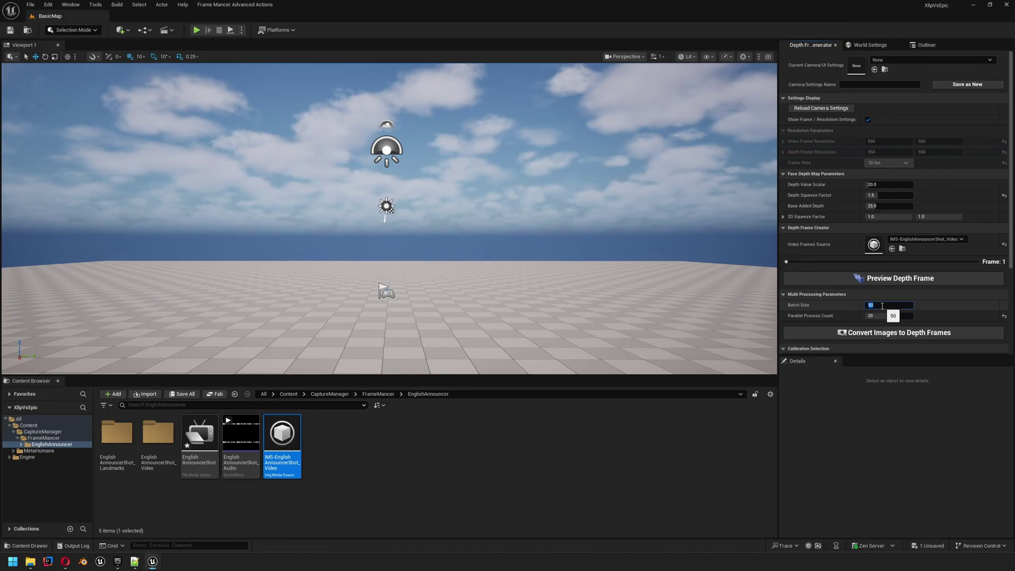
left_click(875, 332)
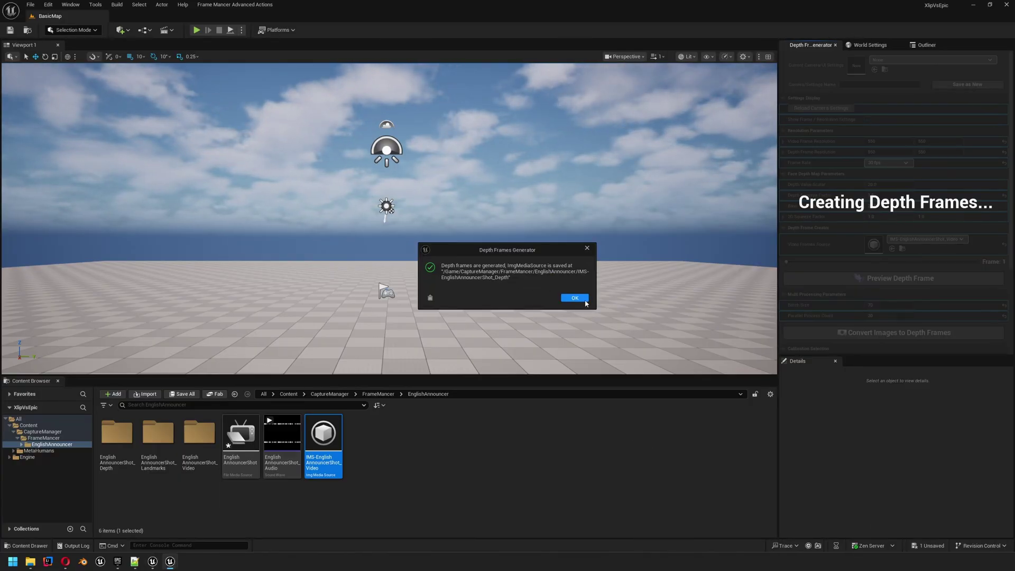
Create a custom EnglishAnnouncerCam quick calibration with a 3.2 mm focal length.
left_click(576, 300)
scroll(854, 296, "down", 5)
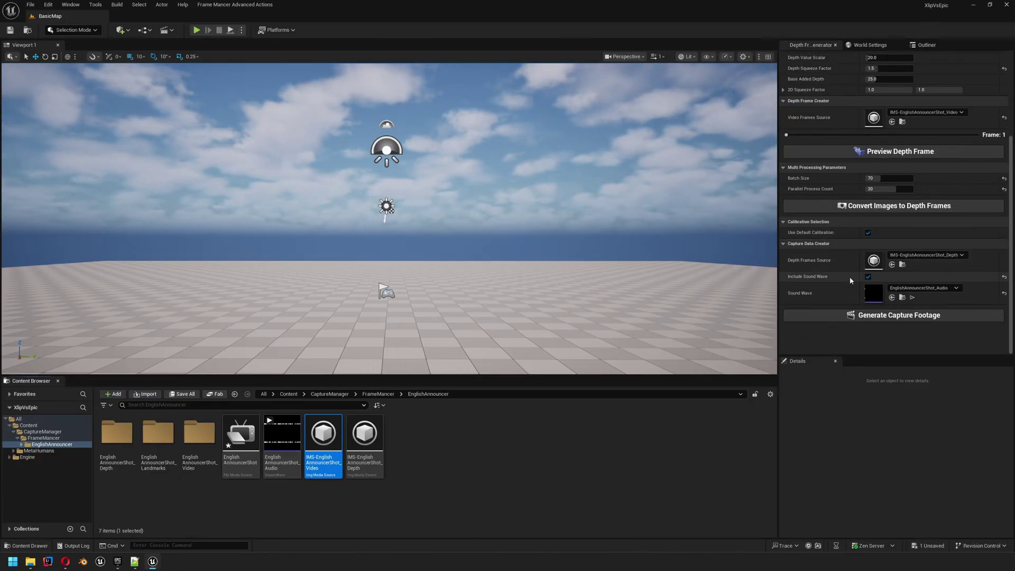
left_click(868, 233)
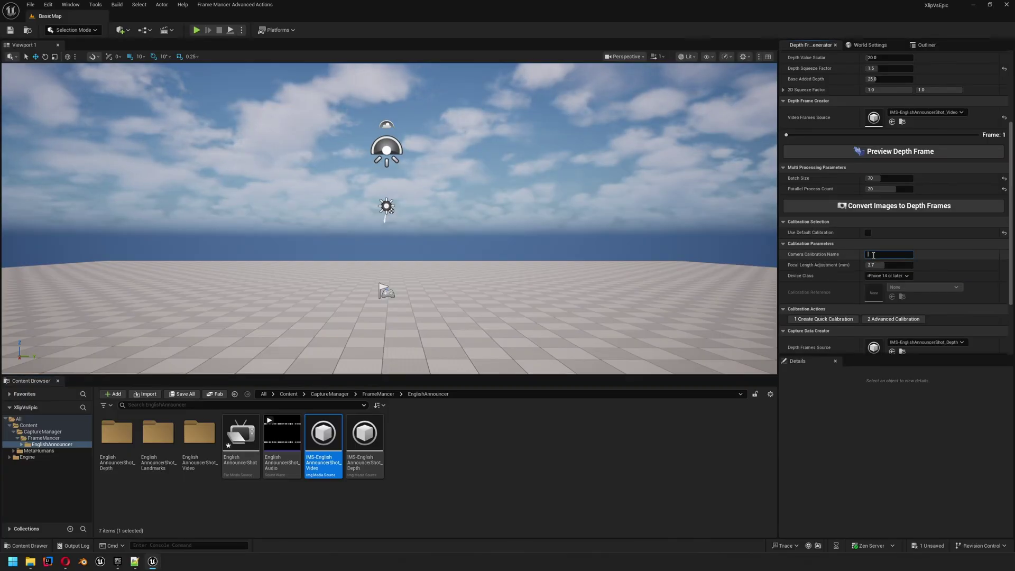
type("EnglishAnnouncer")
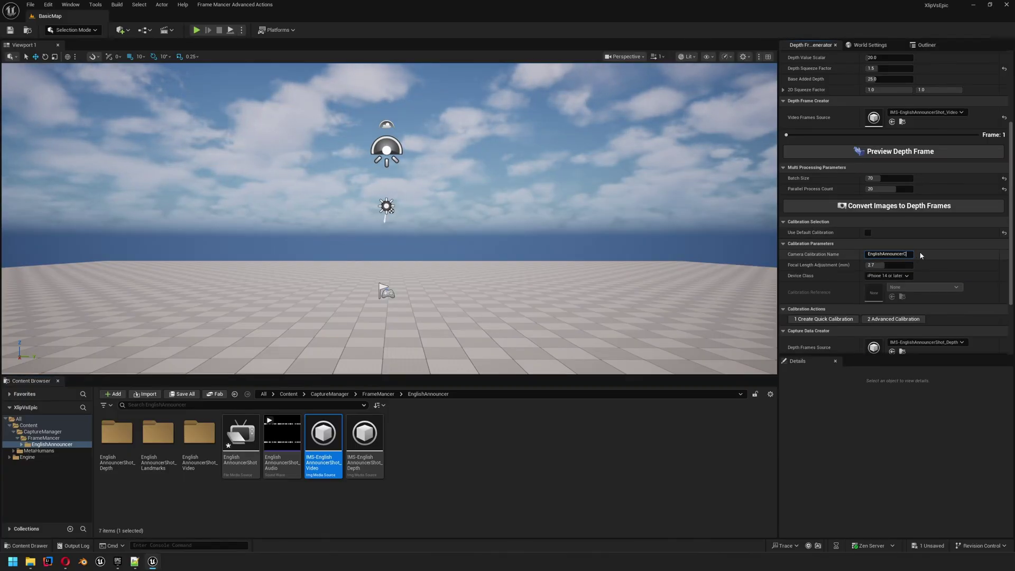
left_click(883, 264)
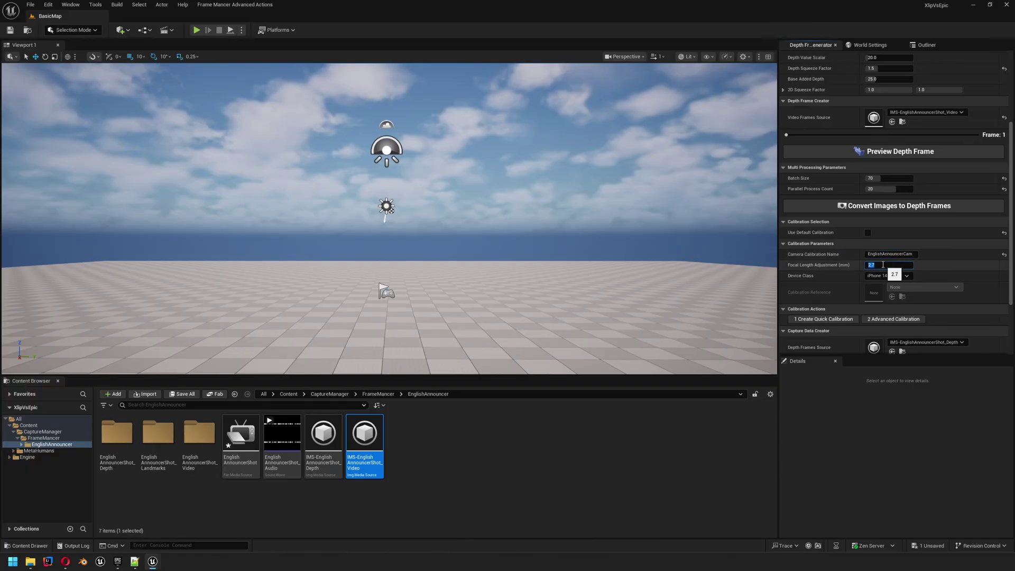
left_click(884, 265)
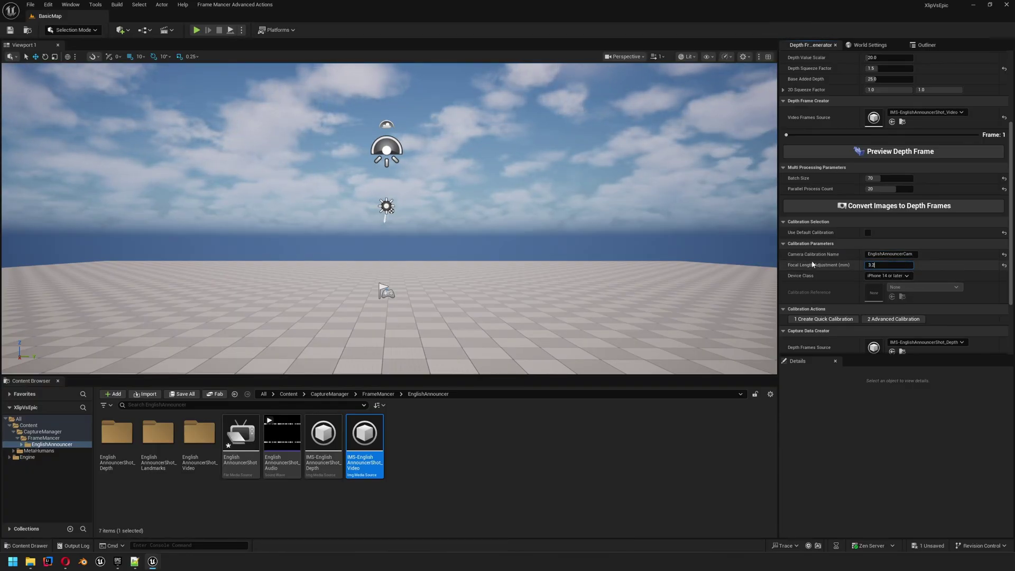
key("Return")
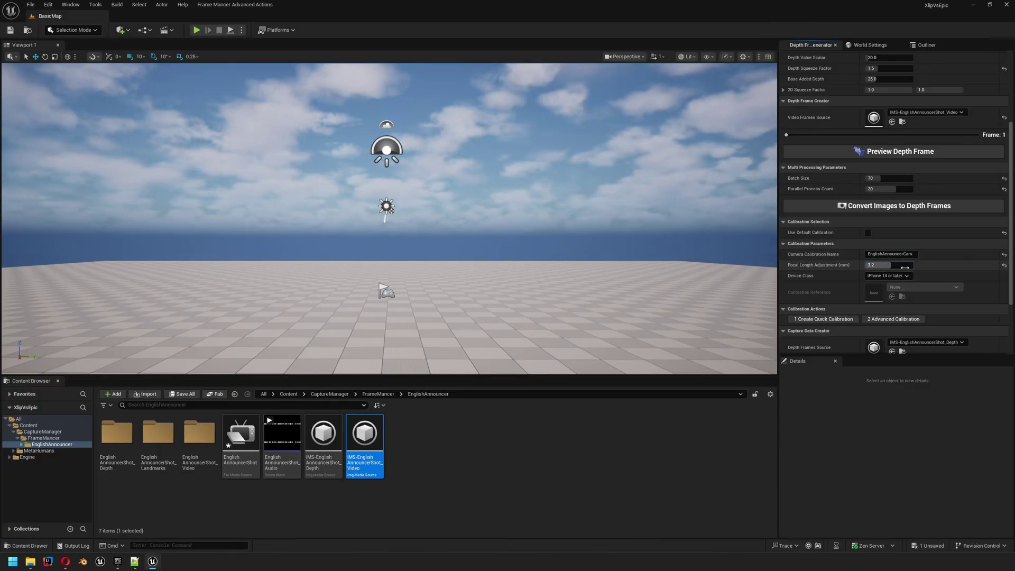
left_click(823, 320)
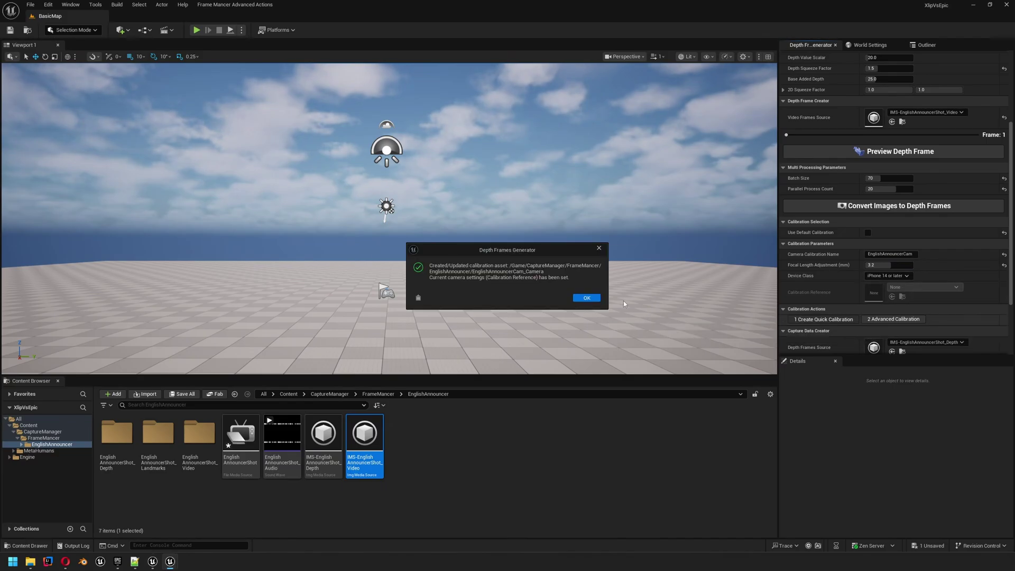
left_click(587, 298)
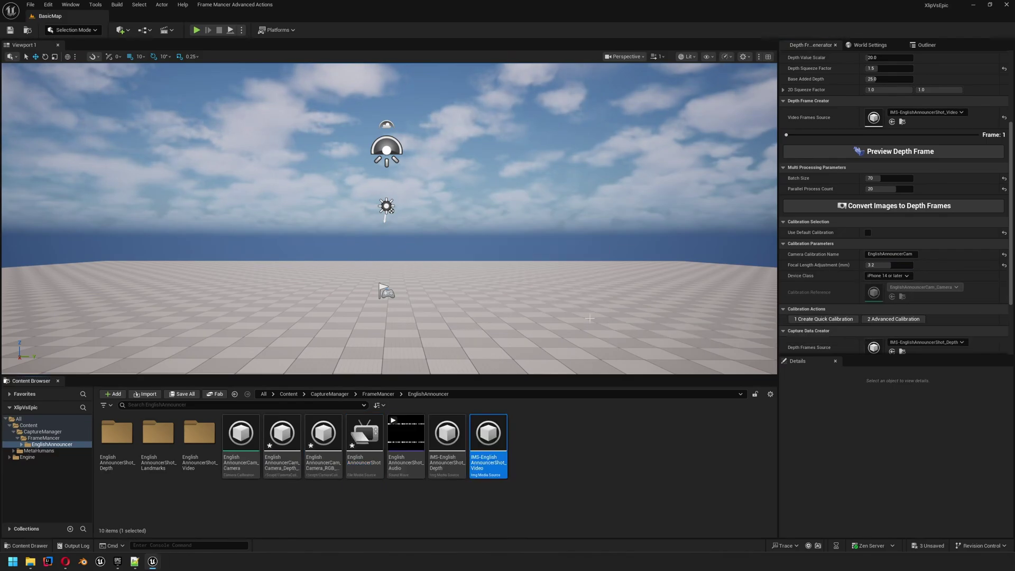
Generate the CD-EnglishAnnouncerShot capture data asset from the depth frames.
left_click(589, 467)
scroll(954, 278, "down", 3)
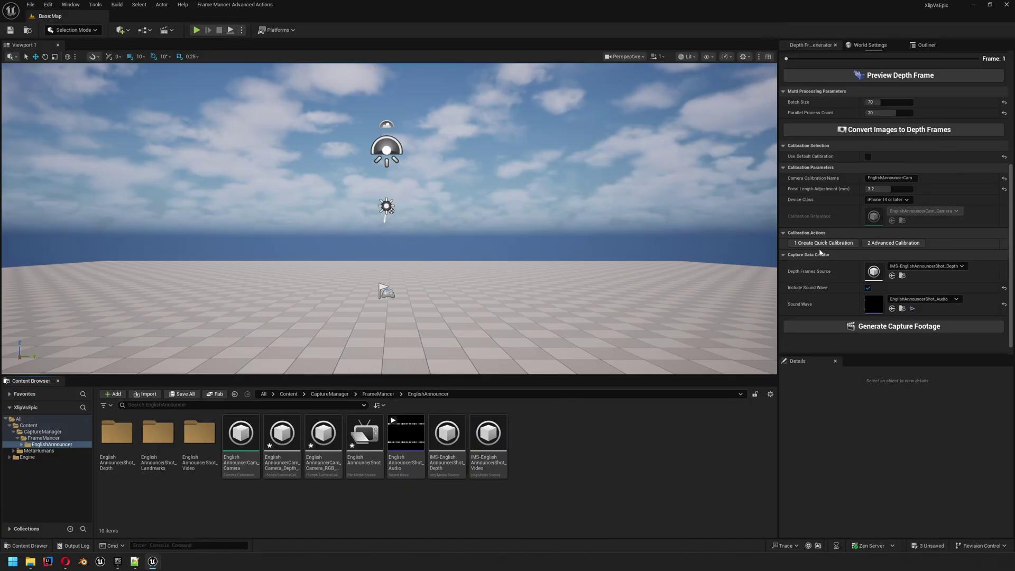
scroll(856, 285, "down", 1)
left_click(893, 318)
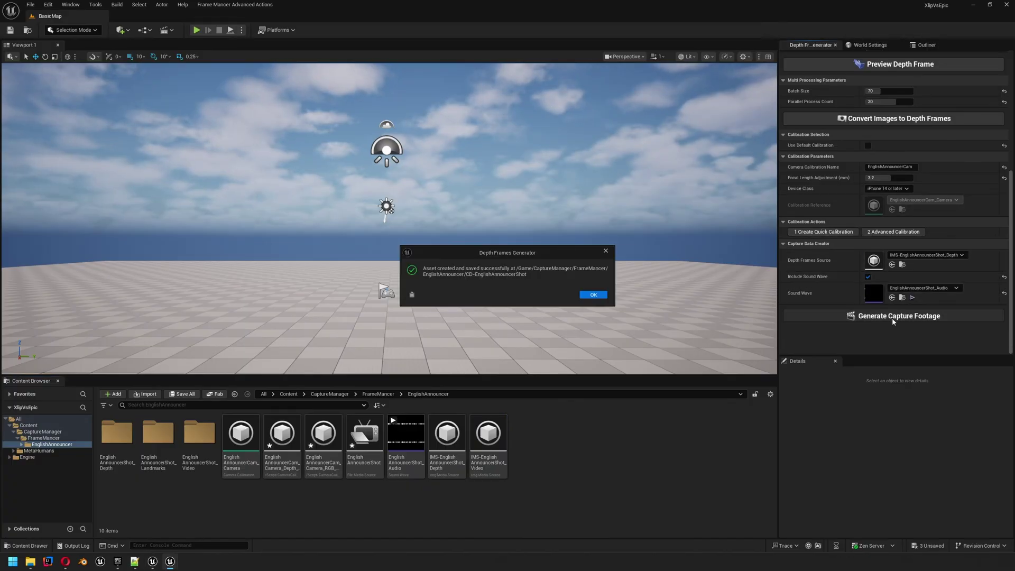
left_click(593, 295)
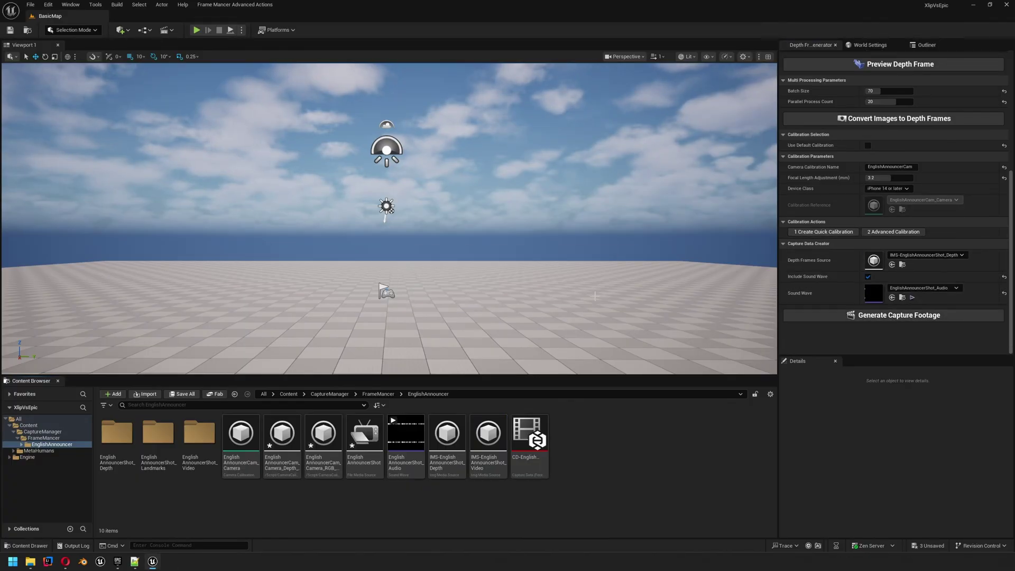
left_click(582, 447)
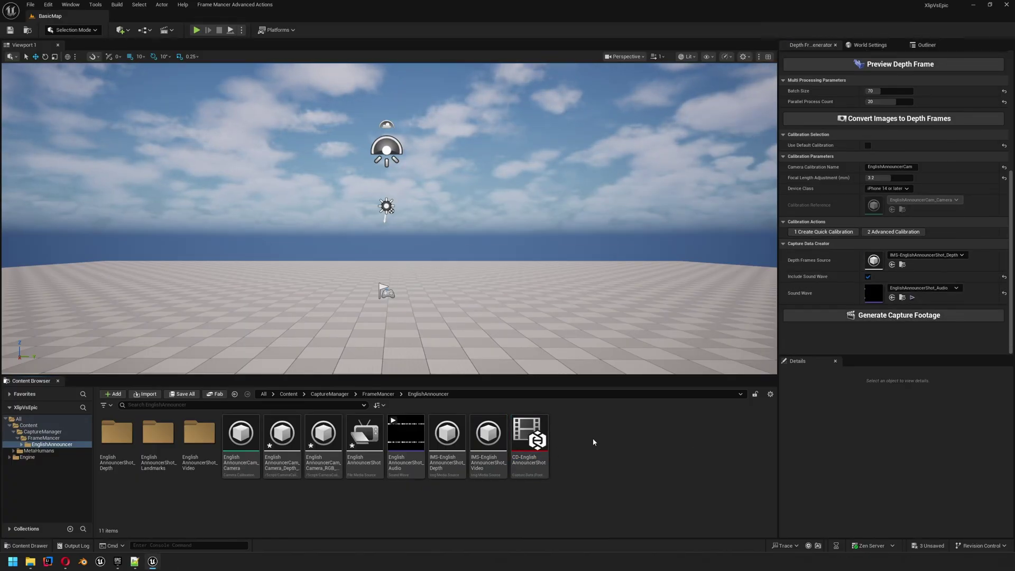
Create an MHI folder in Content with an EnglishAnnouncer subfolder inside it.
left_click(287, 396)
right_click(299, 452)
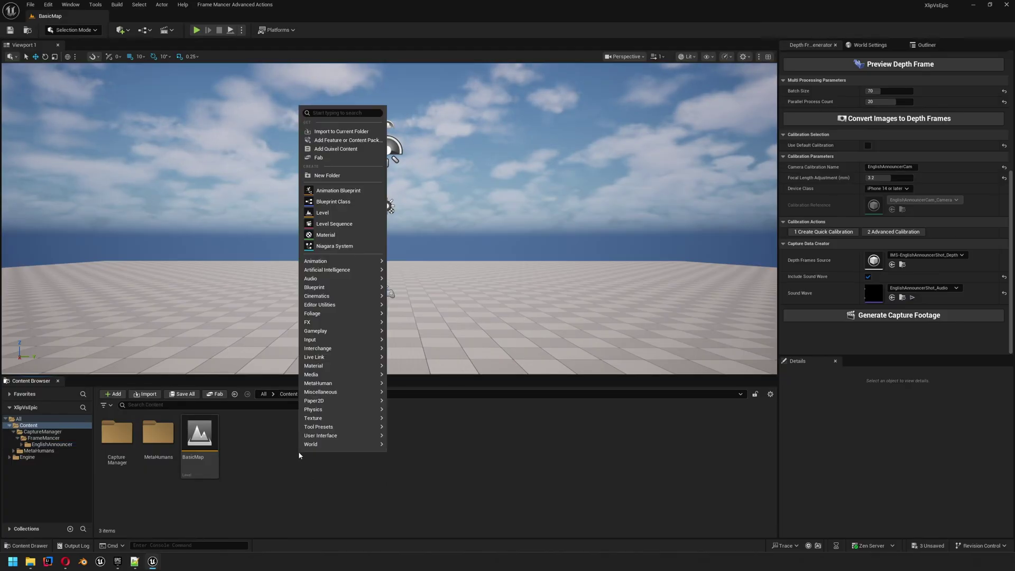
left_click(332, 176)
type("M")
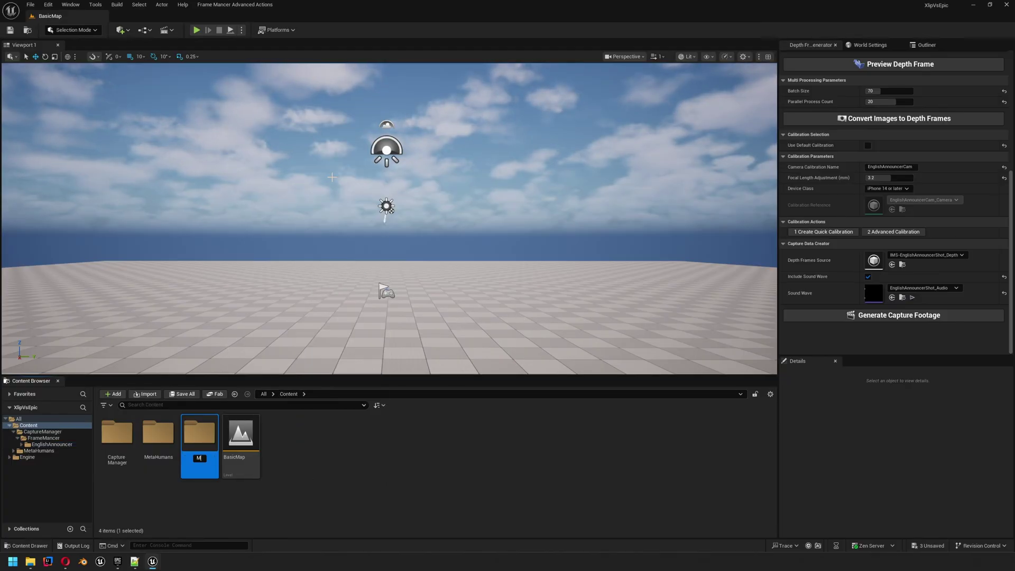
type("HI")
key("Return")
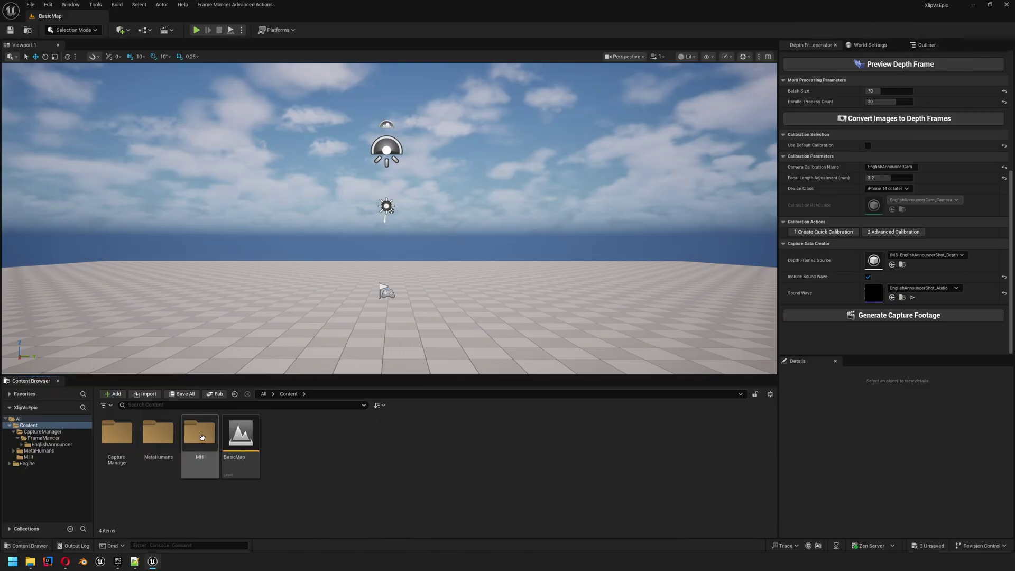
double_click(200, 434)
right_click(229, 446)
left_click(264, 167)
type("EnglishAnnouncer")
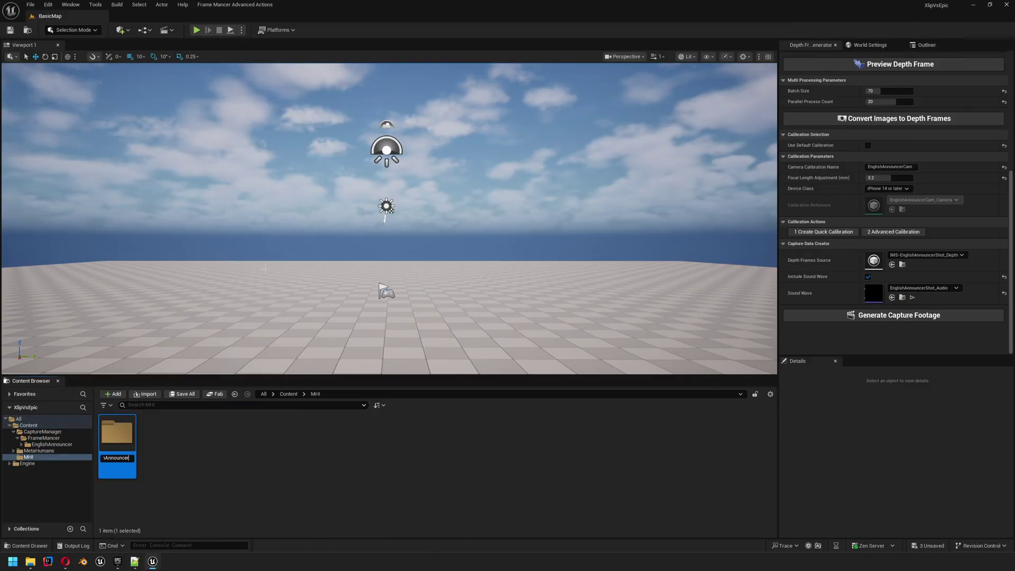
key("Return")
double_click(117, 434)
Create the EnglishAnnouncerV1 MetaHuman Identity there and open it.
right_click(184, 446)
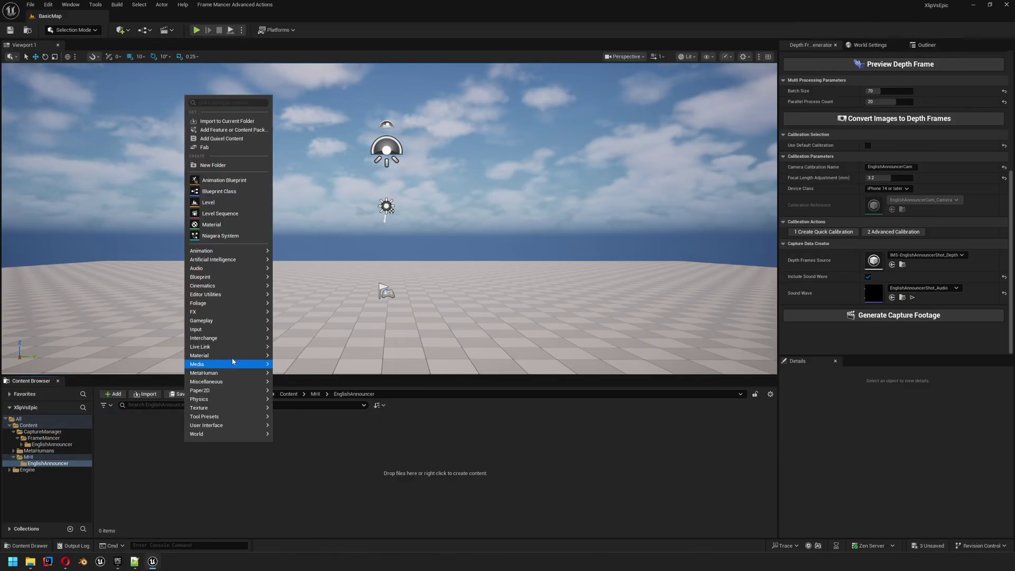
mouse_move(232, 373)
left_click(312, 411)
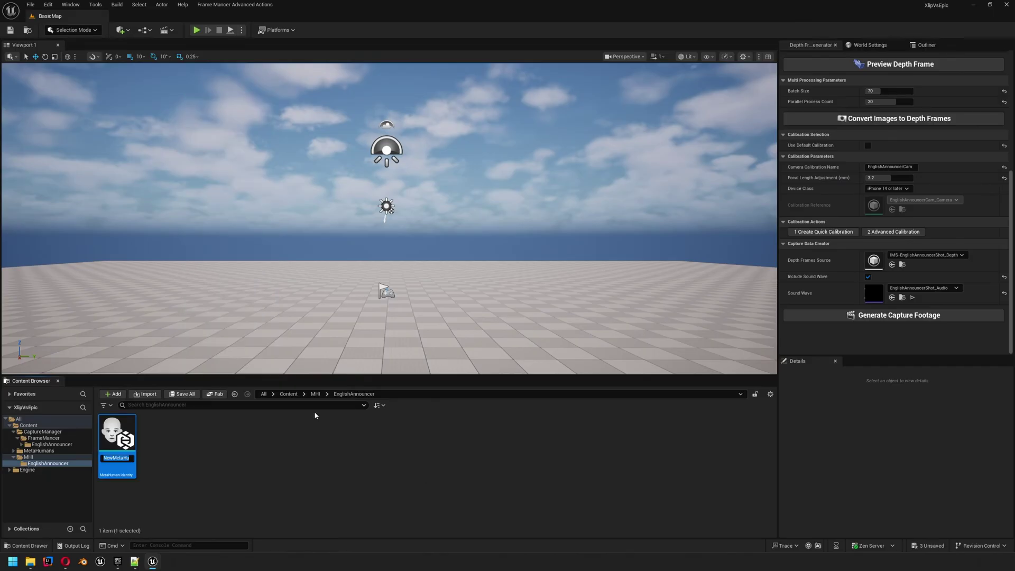
key("Return")
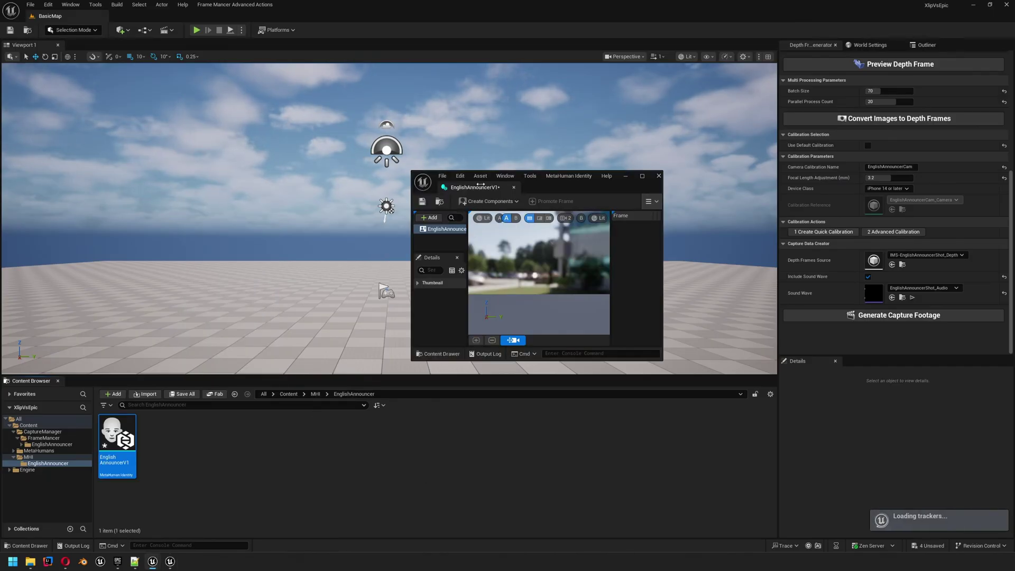
Maximize the identity editor and build components from the CD-EnglishAnnouncerShot footage.
left_click_drag(481, 184, 222, 2)
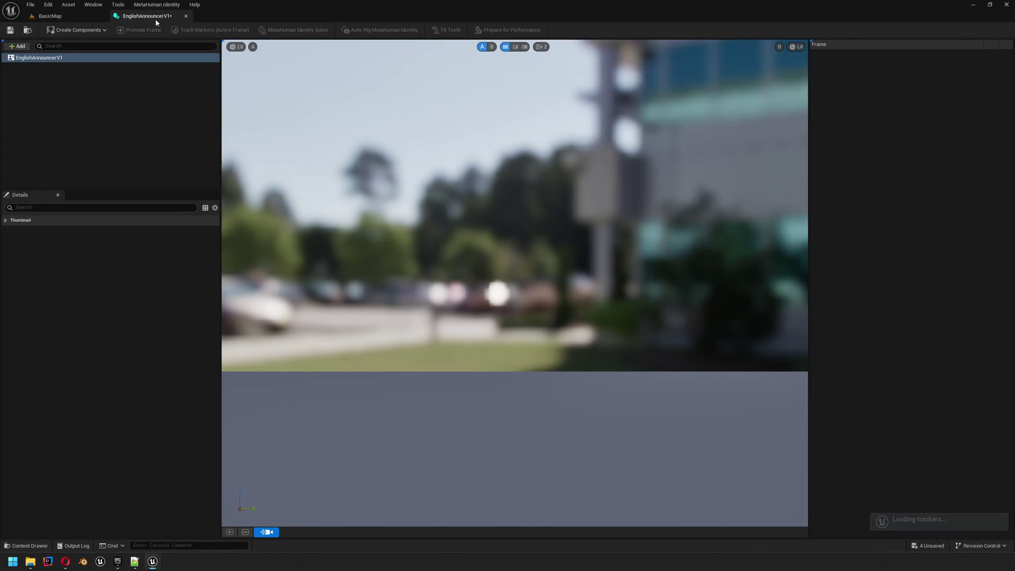
left_click(80, 30)
mouse_move(79, 62)
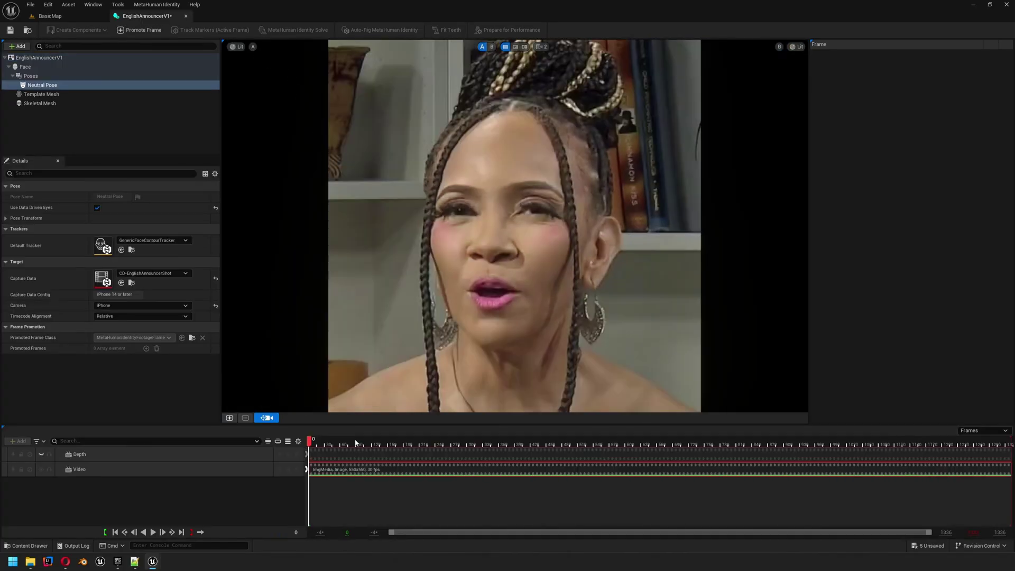
left_click_drag(355, 443, 516, 440)
Show the depth mesh, inspect it in profile, then hide it and restore the footage camera.
left_click(253, 46)
left_click(257, 98)
left_click(253, 47)
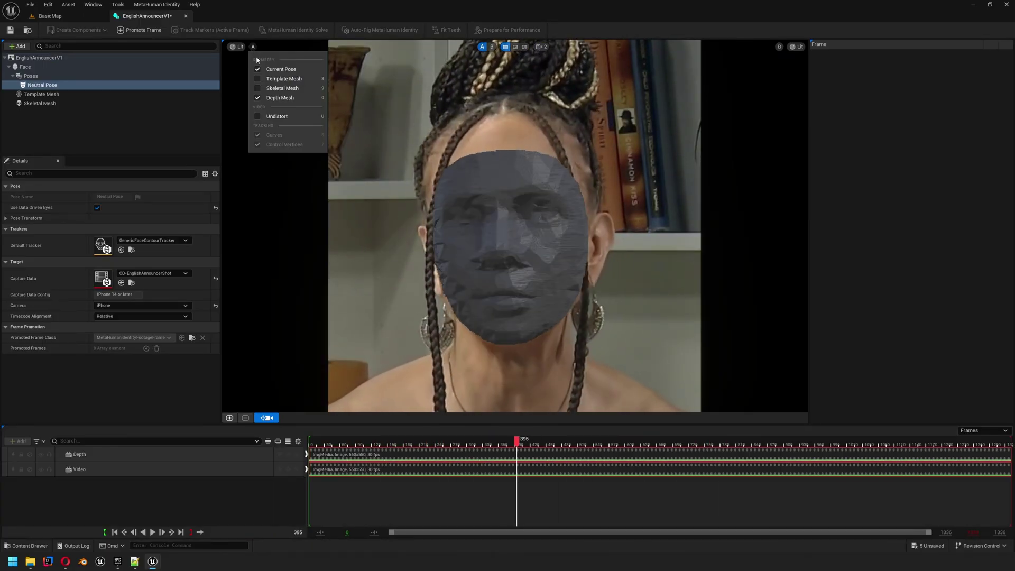
left_click_drag(318, 159, 476, 265)
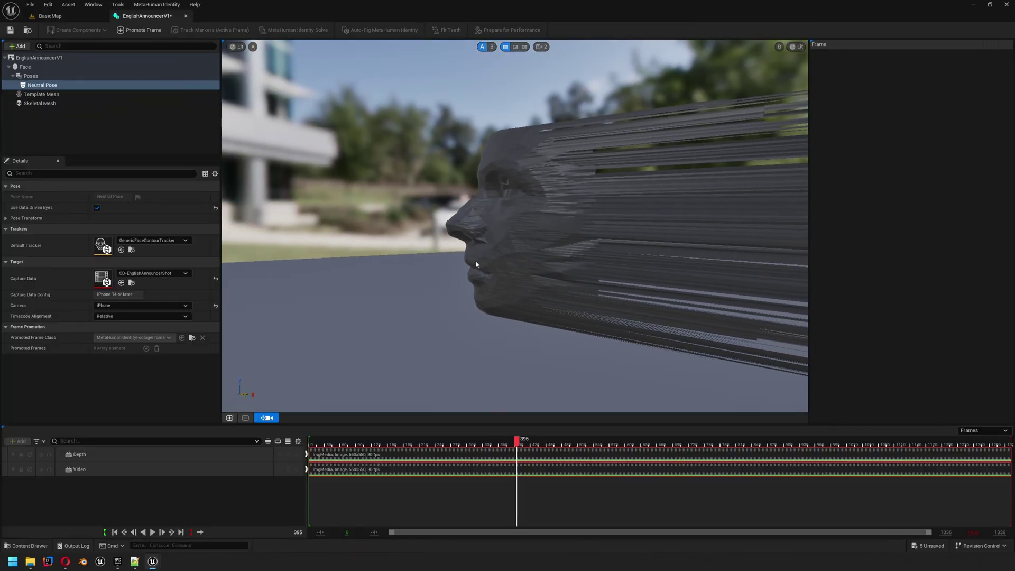
left_click_drag(497, 446, 629, 444)
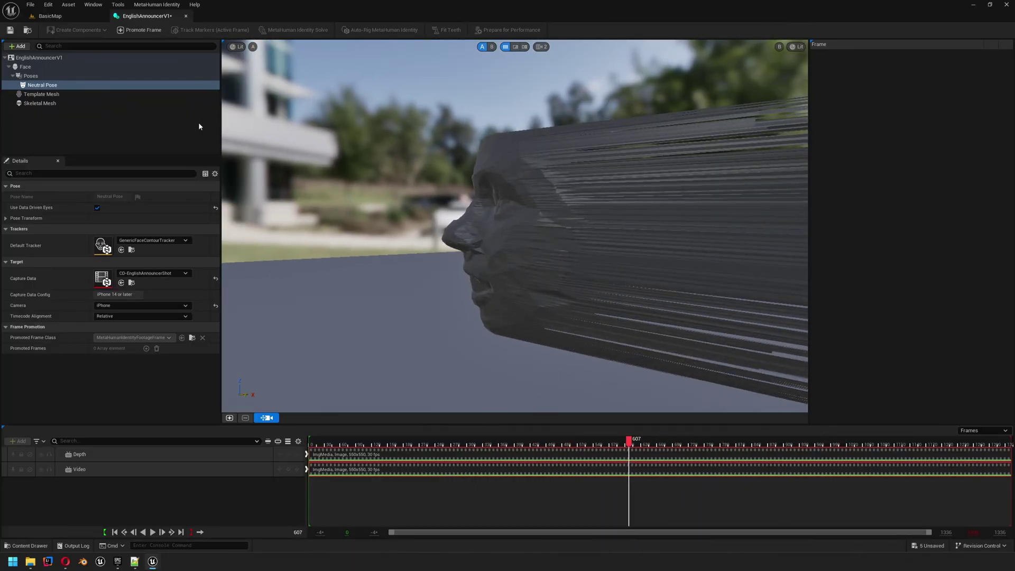
left_click(239, 47)
left_click(252, 47)
left_click(253, 47)
left_click(275, 70)
left_click(253, 46)
left_click(280, 97)
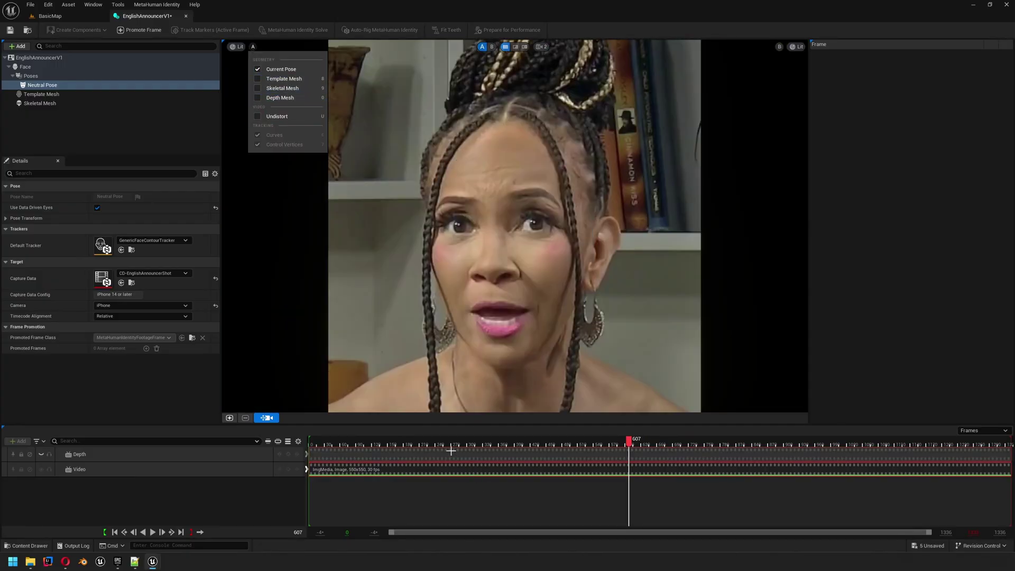
Scrub back to a neutral front-facing expression around frame 152.
left_click(362, 442)
mouse_move(361, 443)
left_mouse_down()
mouse_move(325, 443)
mouse_move(354, 444)
left_mouse_up()
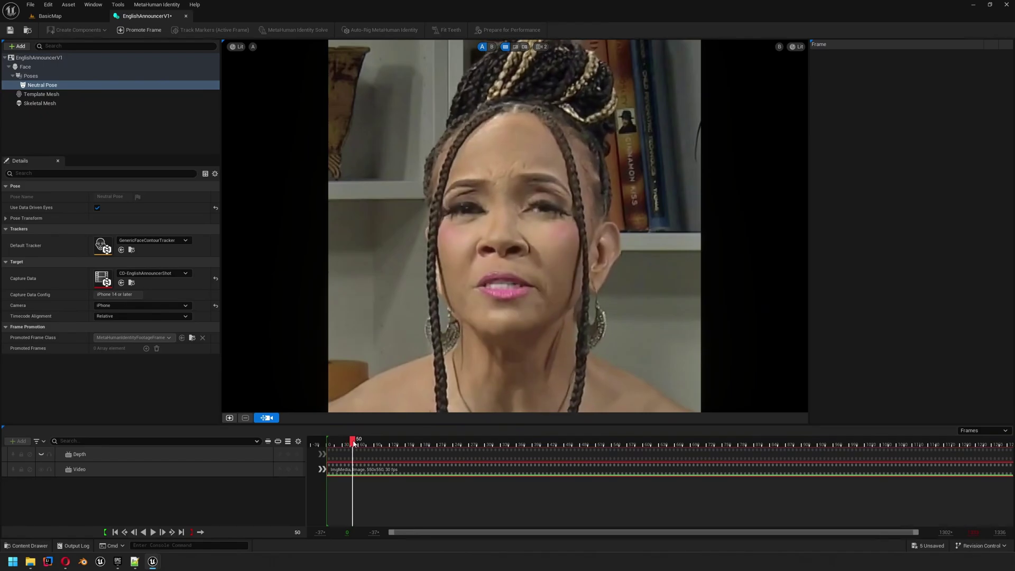
left_click_drag(354, 443, 407, 448)
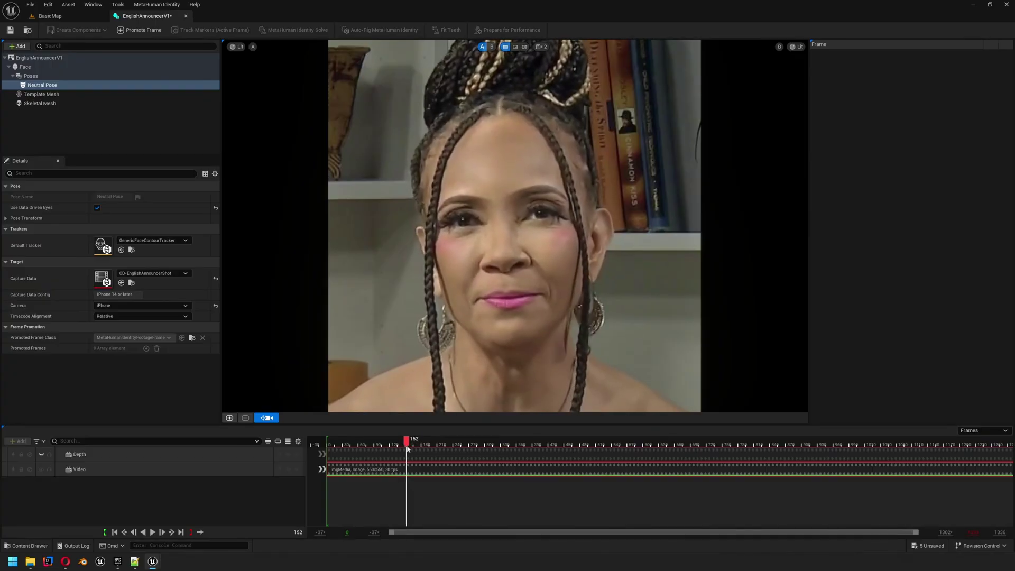
Promote neutral frames 152, 293 and 445, with 152 set as the front view.
left_click(230, 418)
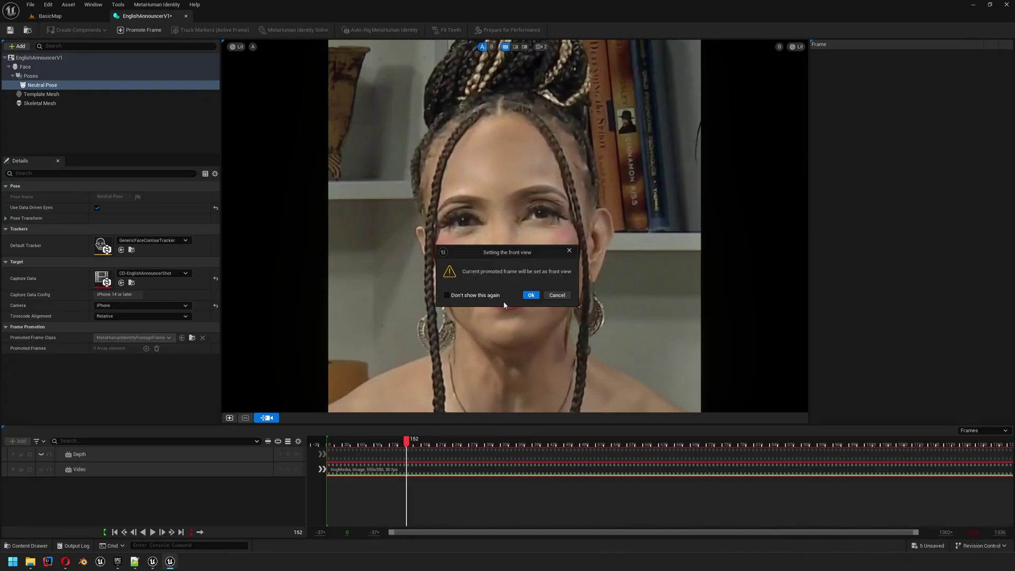
left_click(530, 296)
left_click(266, 418)
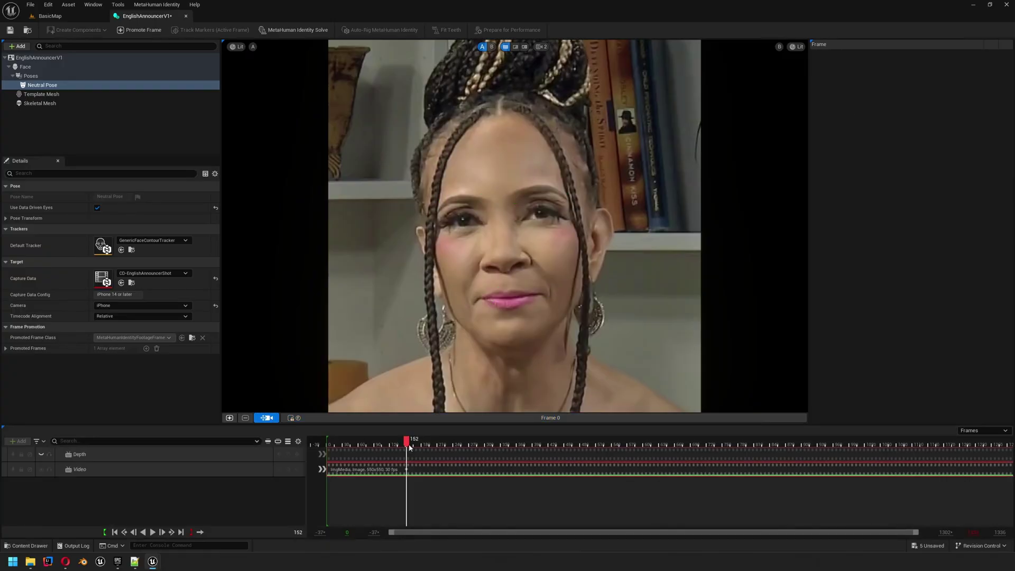
left_click_drag(408, 445, 482, 443)
left_click(230, 417)
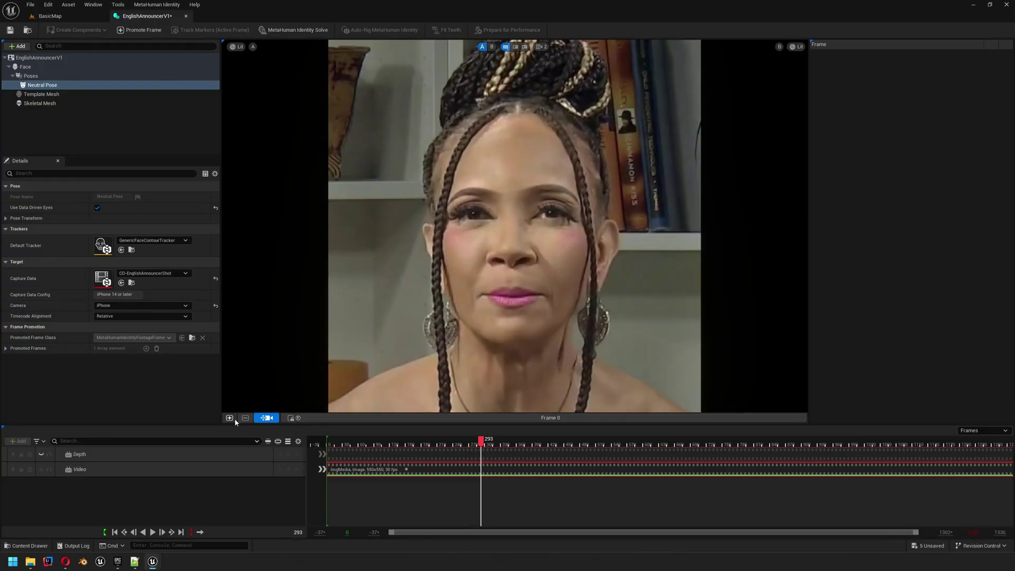
left_click(271, 417)
left_click_drag(483, 444, 563, 446)
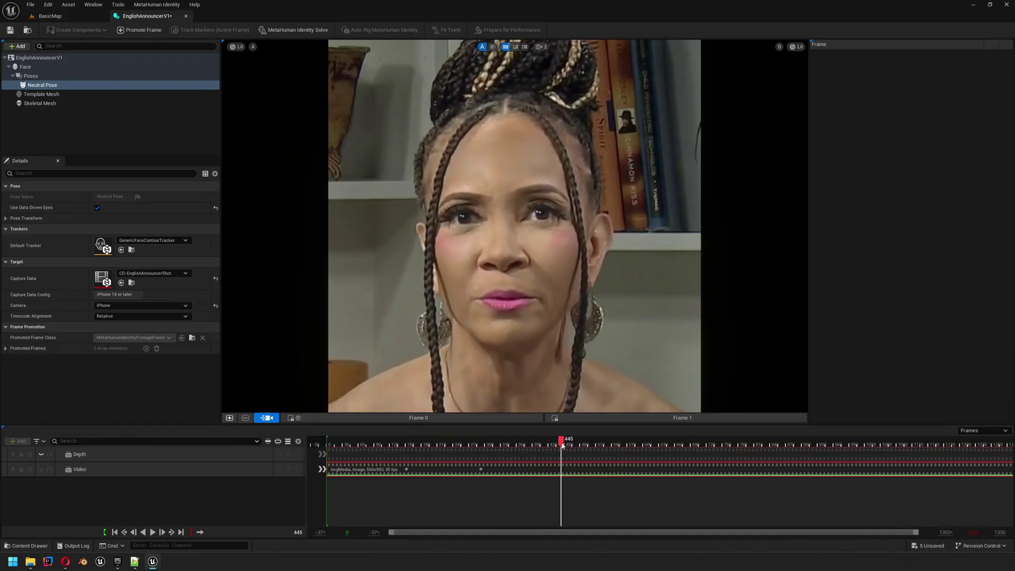
left_click(229, 418)
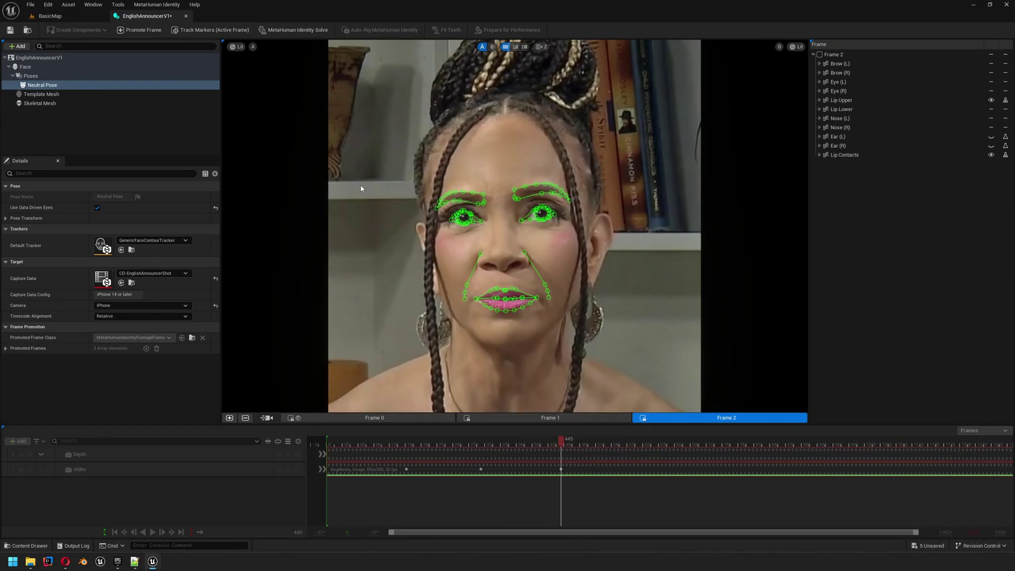
Solve the identity and auto-rig it into a MetaHuman skeletal mesh.
left_click(298, 31)
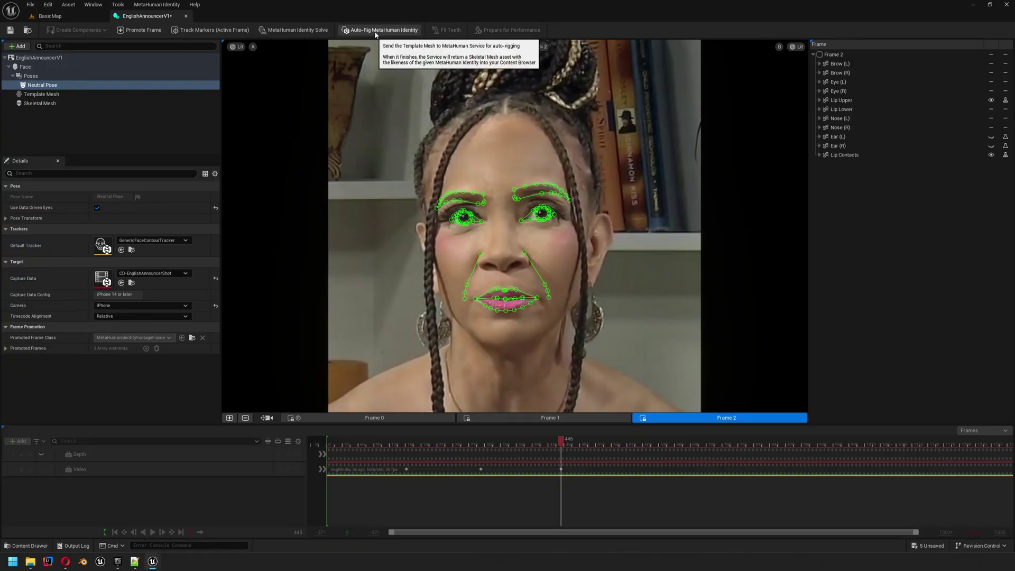
left_click(415, 32)
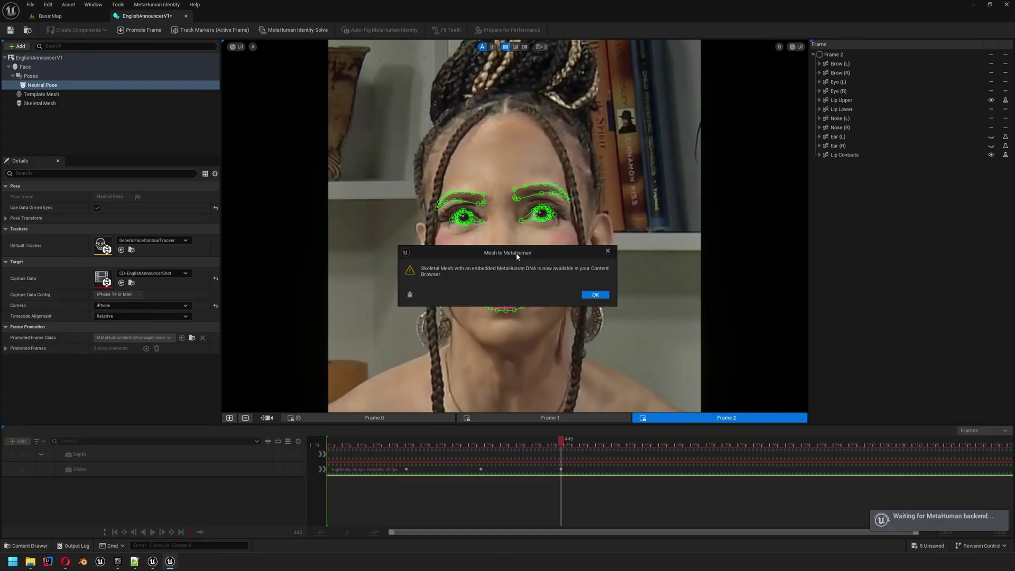
left_click(587, 301)
Compare the footage and solved head in an A/B wipe view, zoomed in.
left_click(524, 47)
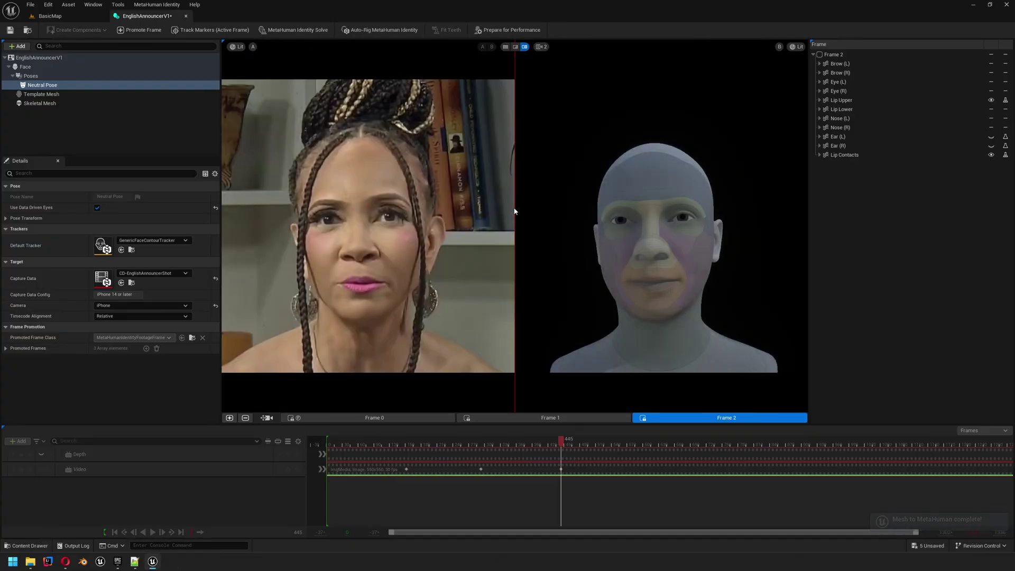
left_click(515, 47)
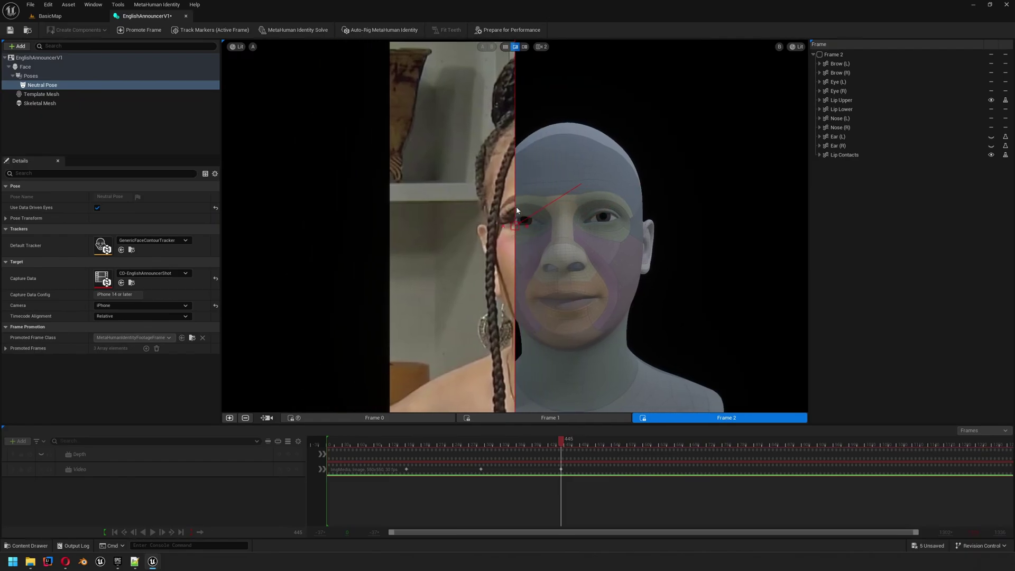
left_click_drag(516, 207, 469, 190)
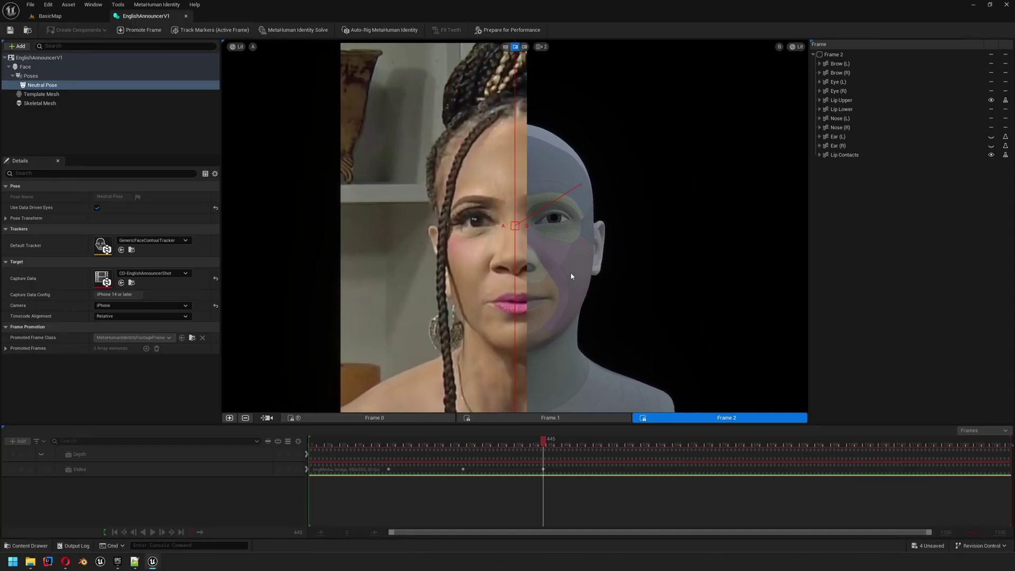
Add a Teeth pose and promote smiling frame 1175 with teeth visible.
left_click(18, 46)
mouse_move(27, 77)
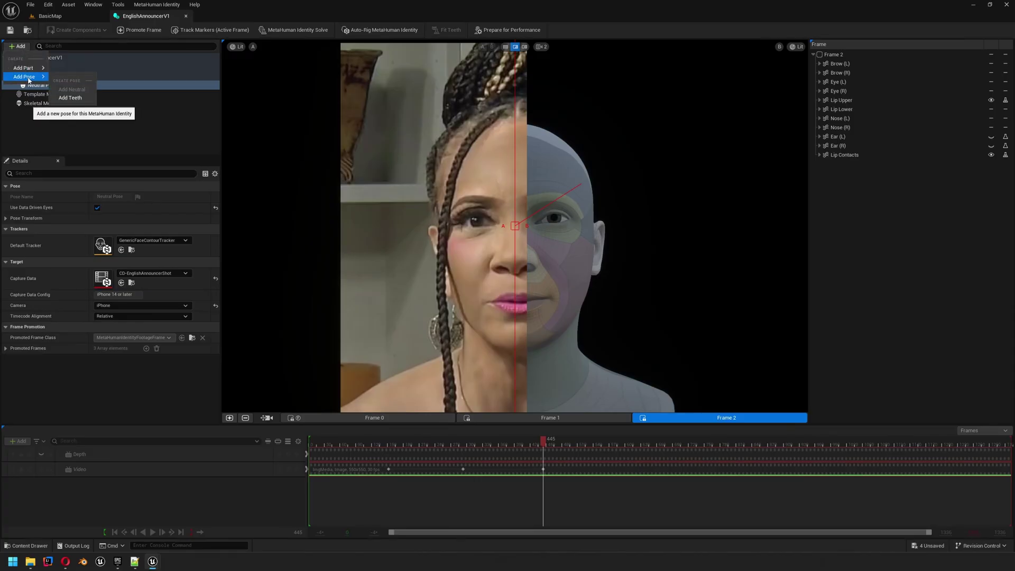
left_click(70, 99)
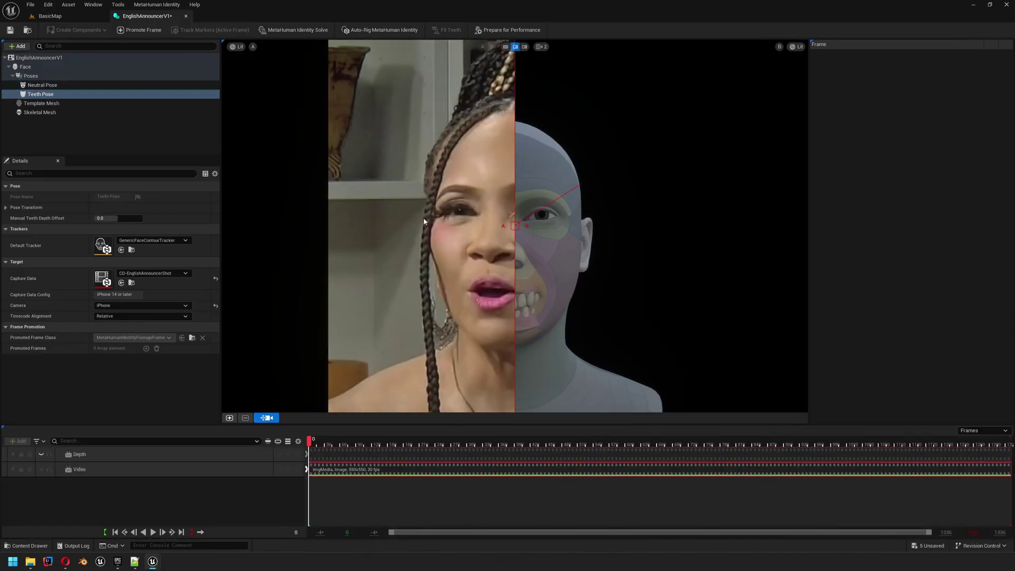
left_click(506, 47)
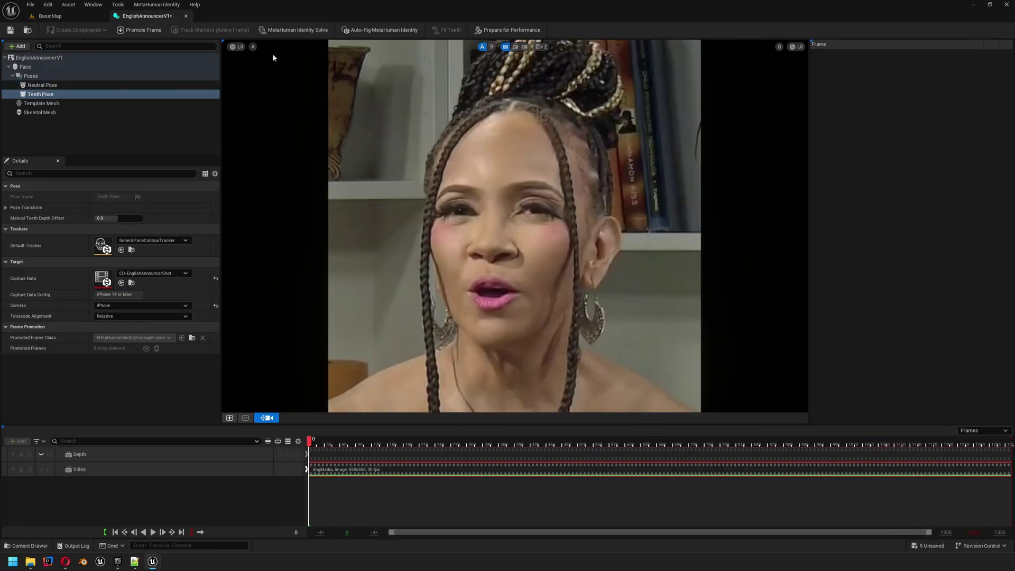
left_click_drag(352, 443, 899, 447)
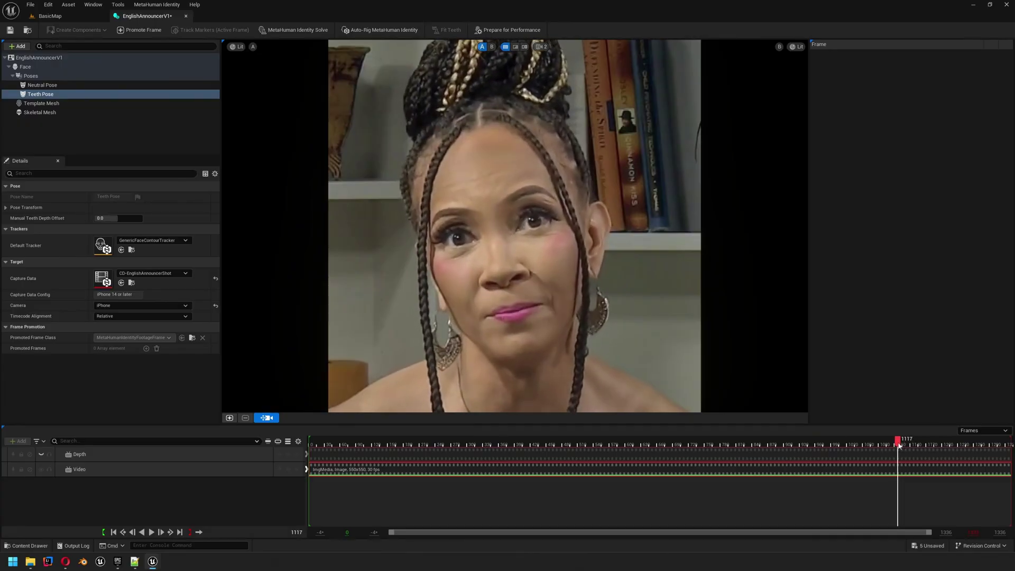
left_click_drag(900, 447, 931, 447)
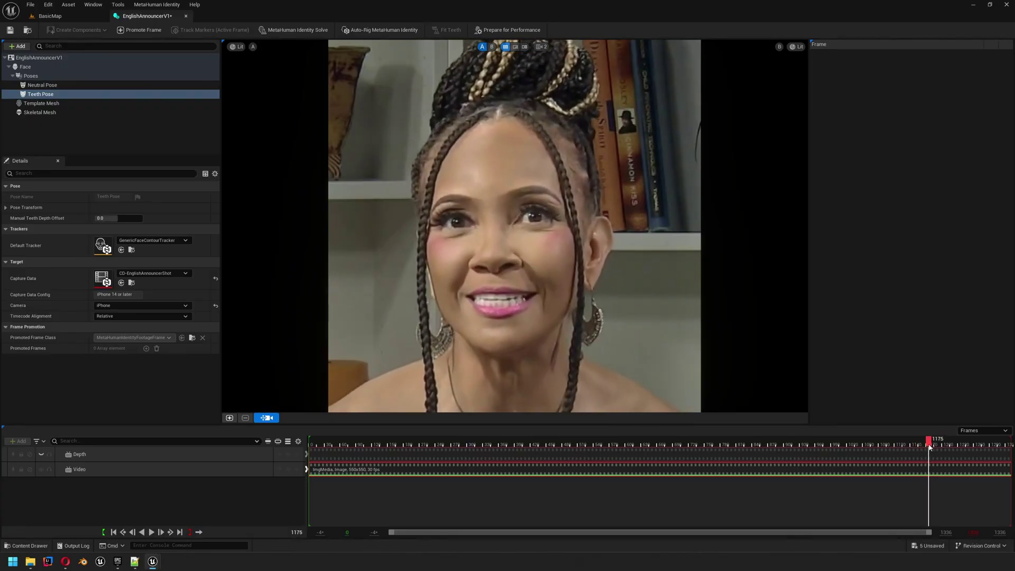
left_click(229, 418)
left_click(529, 294)
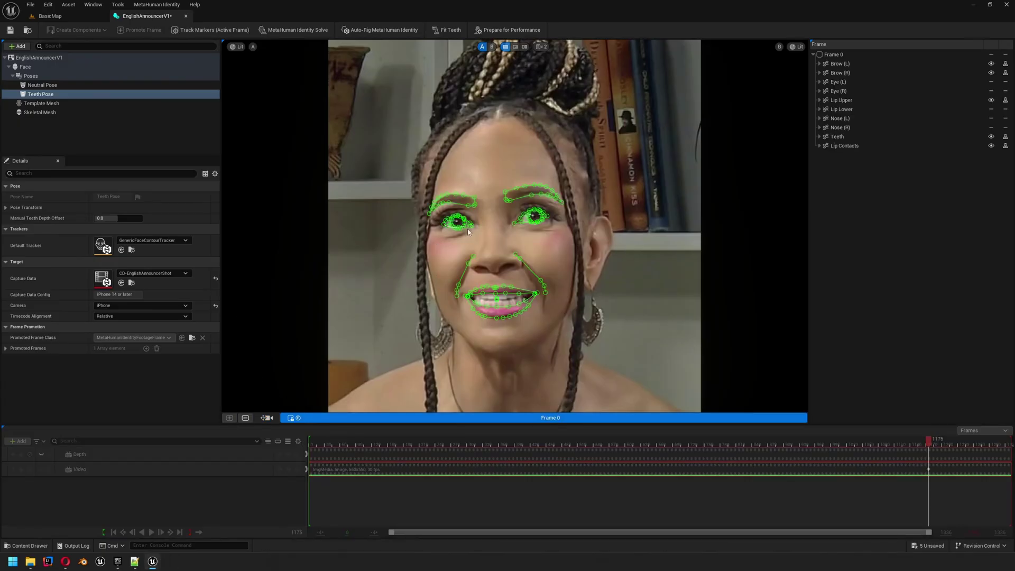
Fit the teeth, prepare EnglishAnnouncerV1 for performance, and save all work.
left_click(448, 31)
left_click(507, 31)
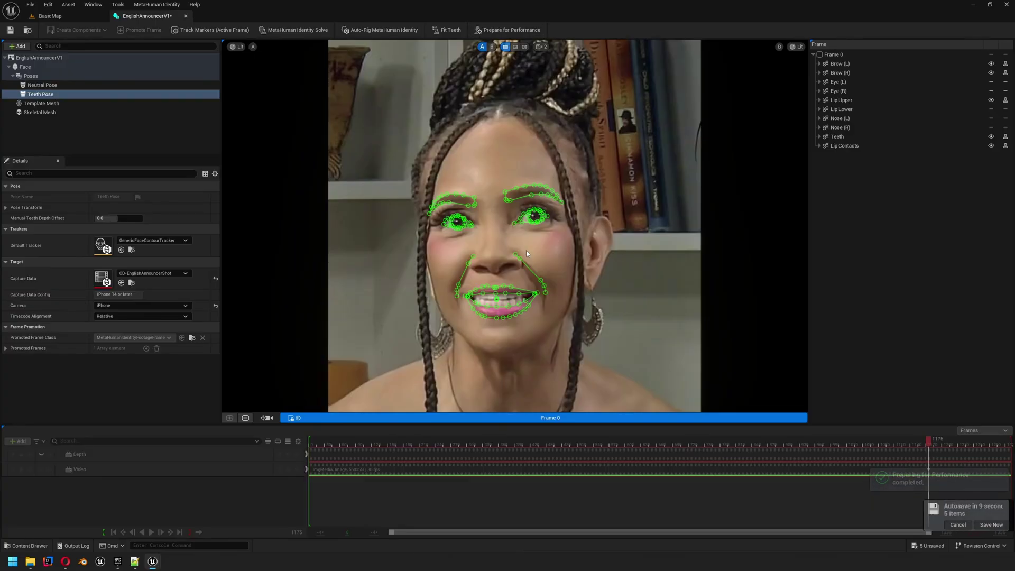
left_click(983, 525)
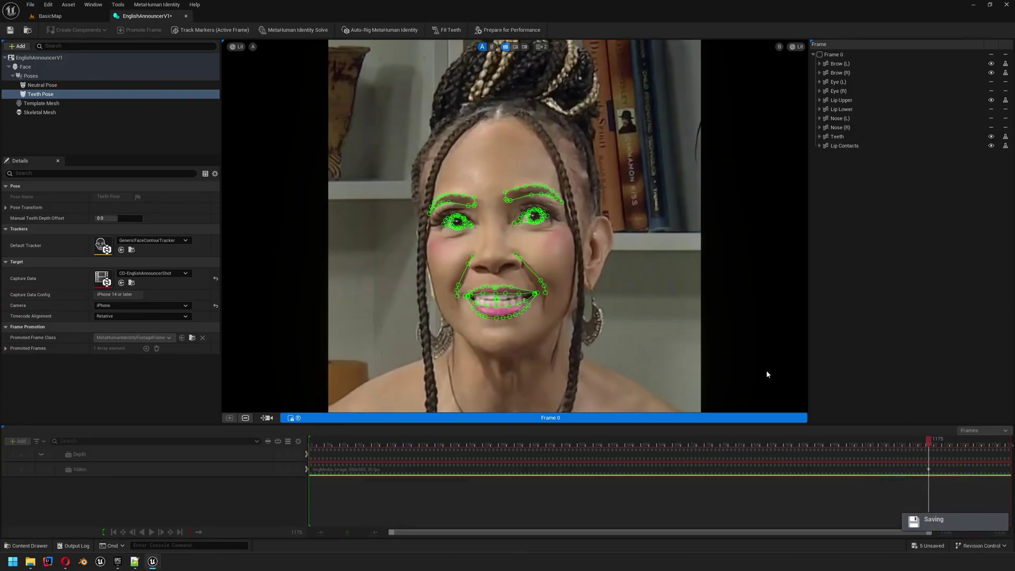
left_click(237, 46)
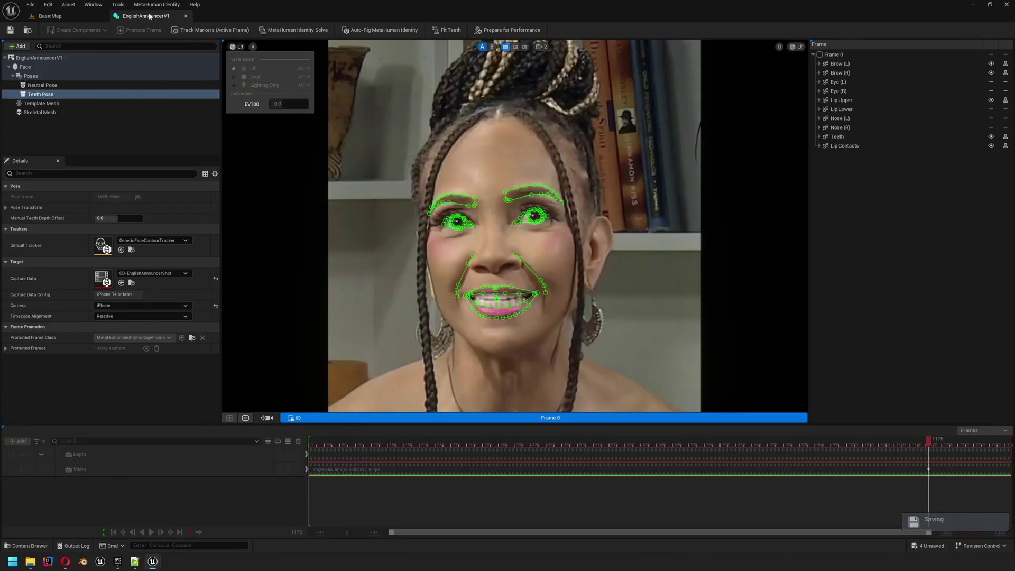
Back in BasicMap, create an MHP folder in the Content folder.
left_click(66, 21)
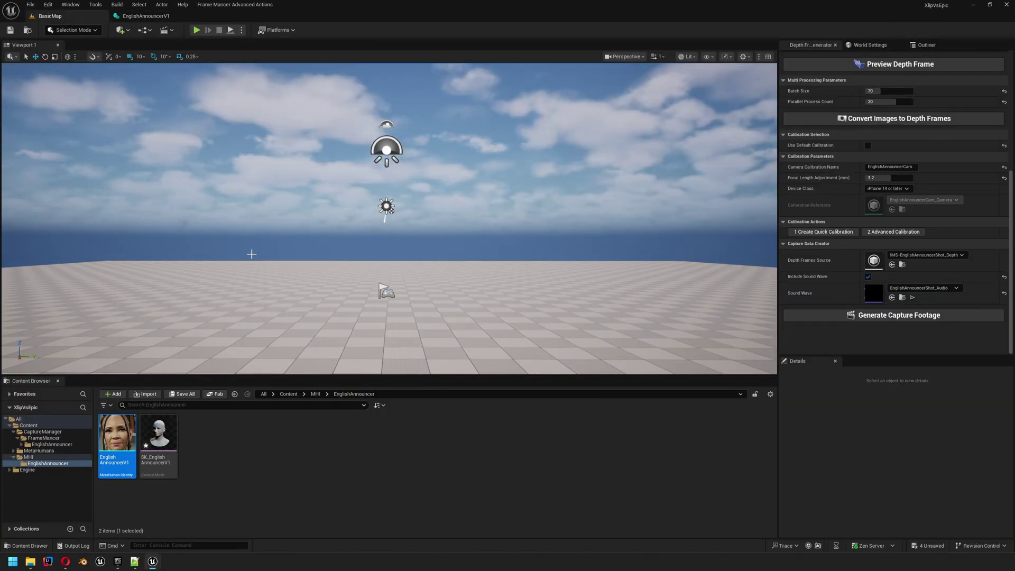
left_click(334, 487)
left_click(288, 394)
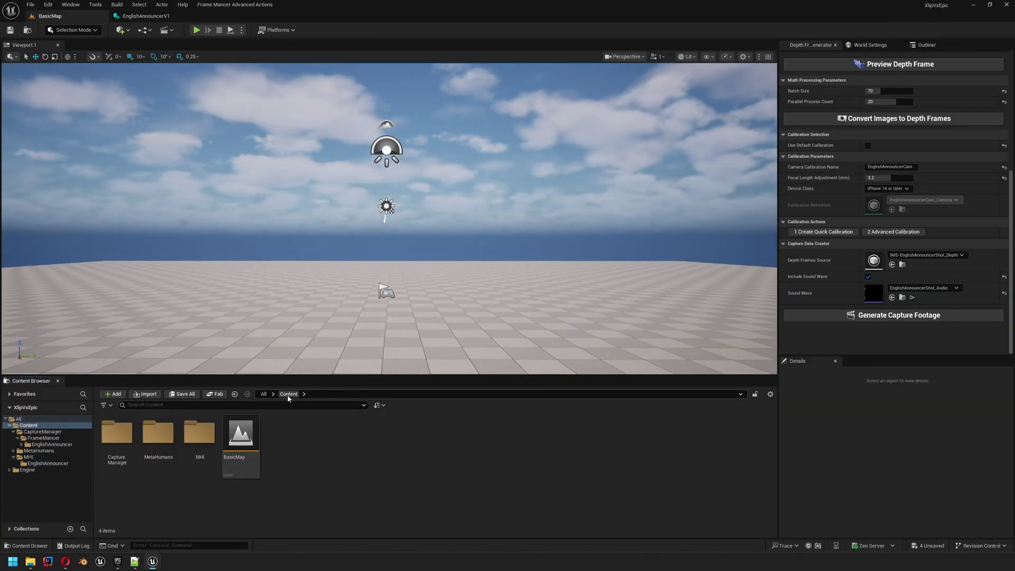
right_click(327, 458)
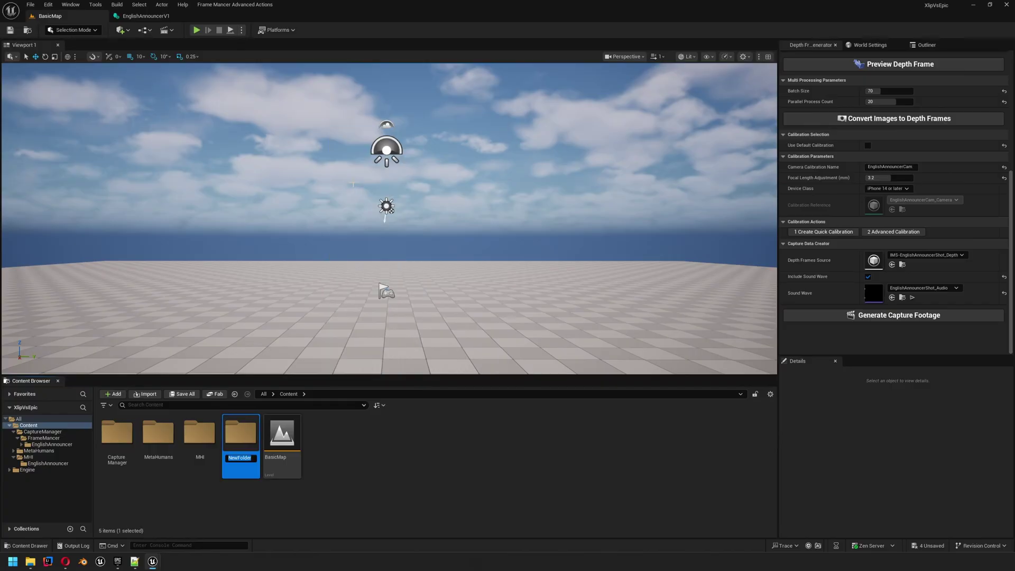
key("Return")
key("Return")
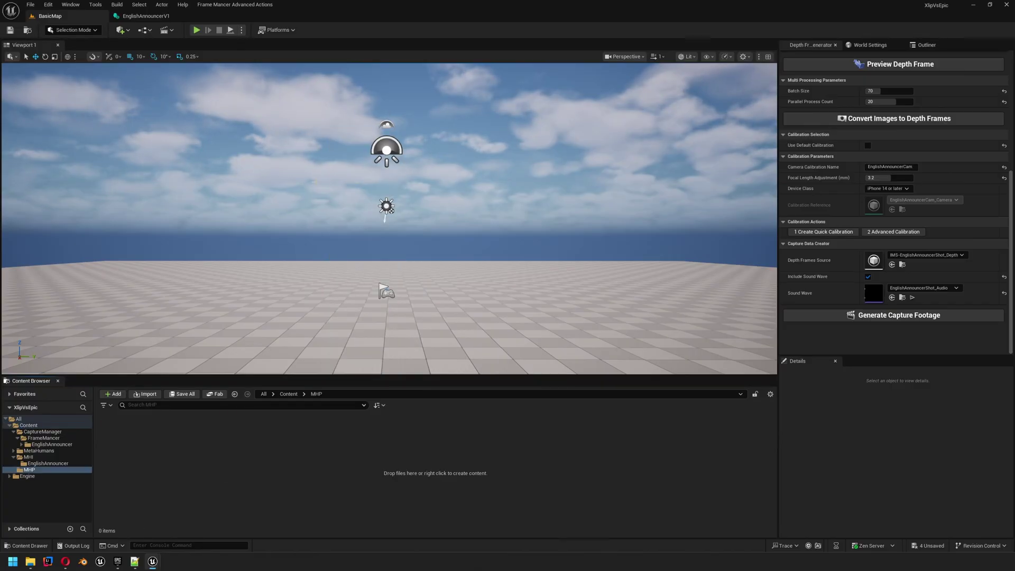
Create a MetaHuman Performance named XlipEnglishAnnouncer in MHP and open it.
right_click(251, 450)
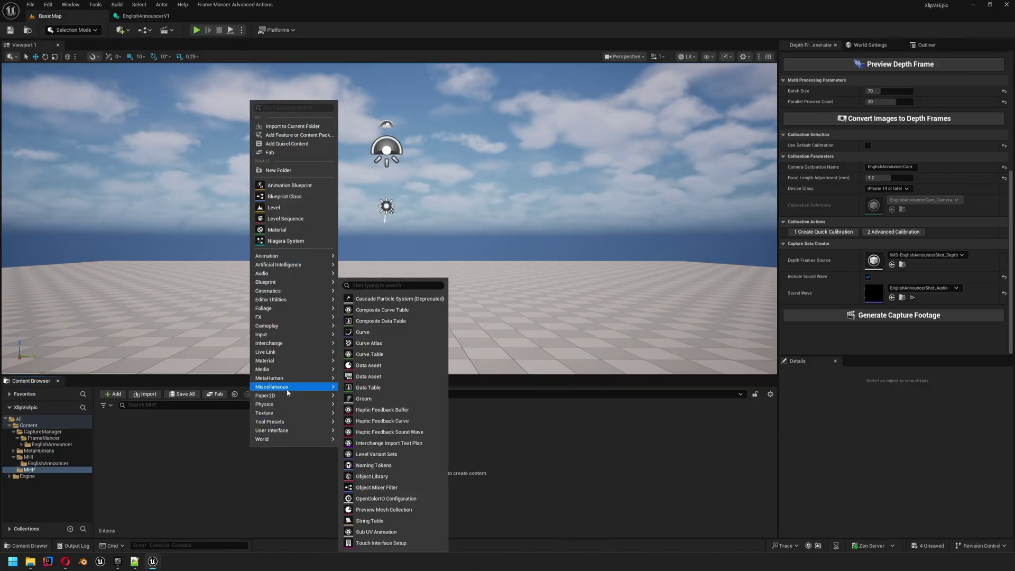
mouse_move(285, 378)
left_click(379, 428)
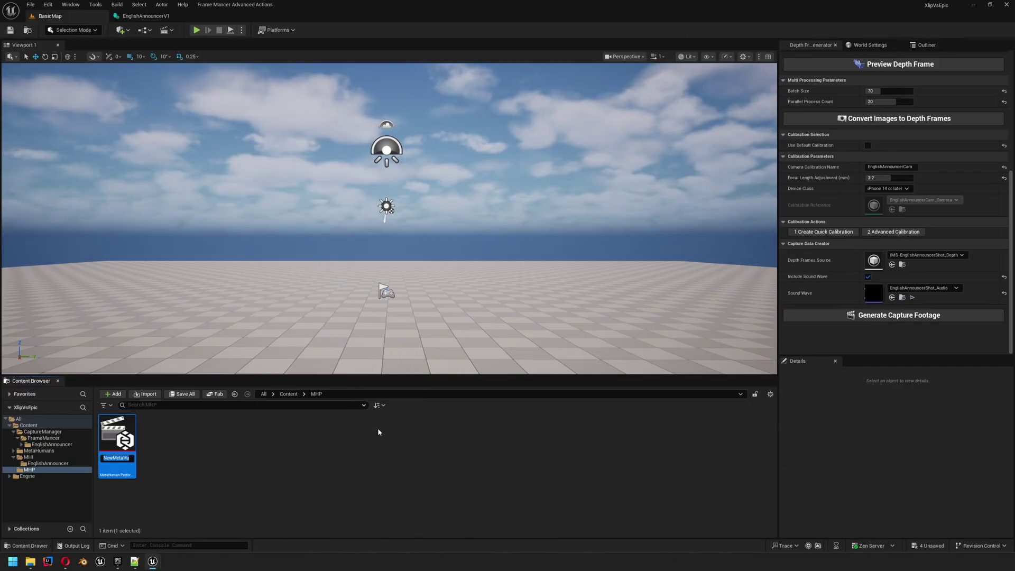
key("super+v")
left_click(920, 335)
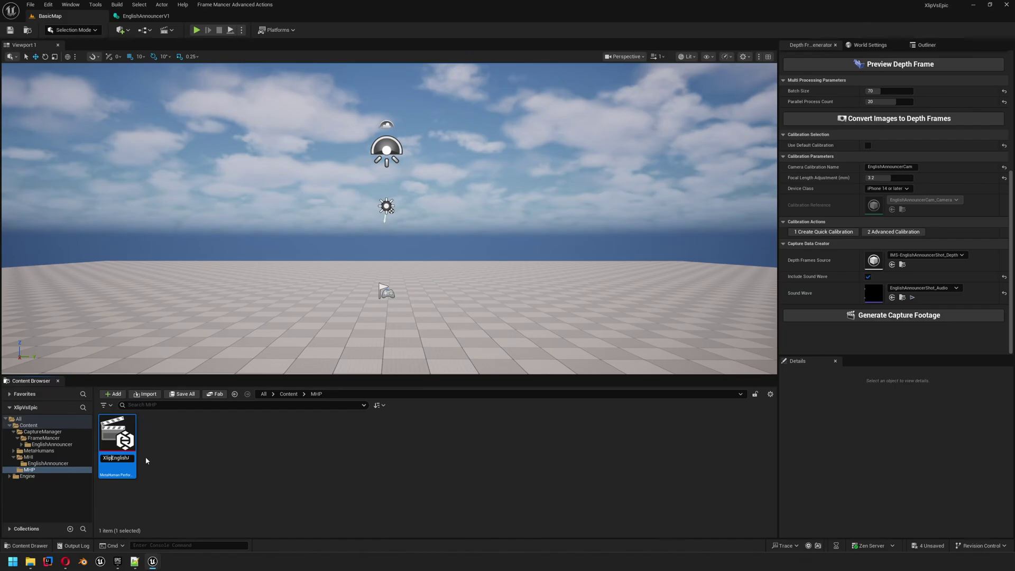
key("Return")
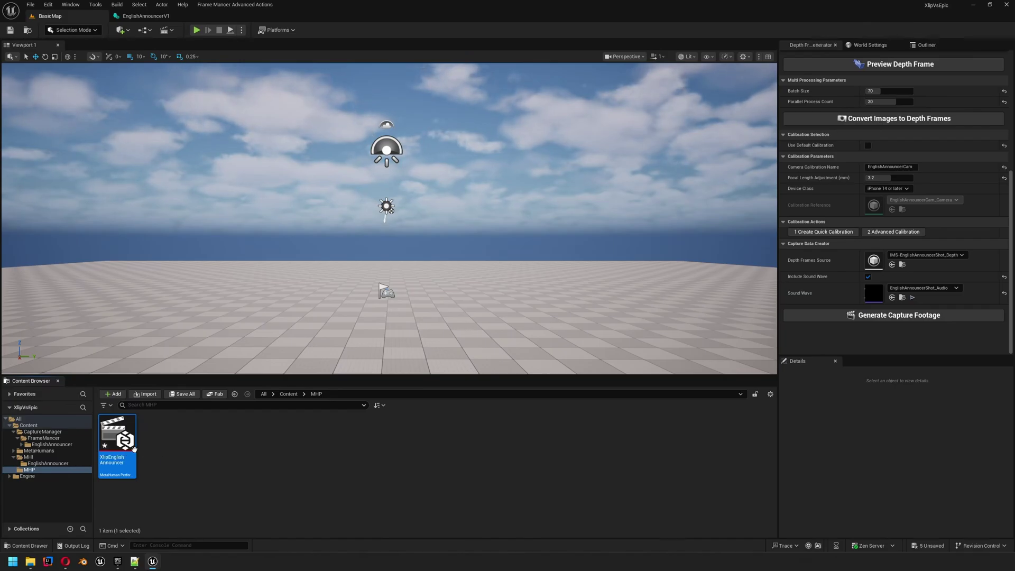
double_click(124, 443)
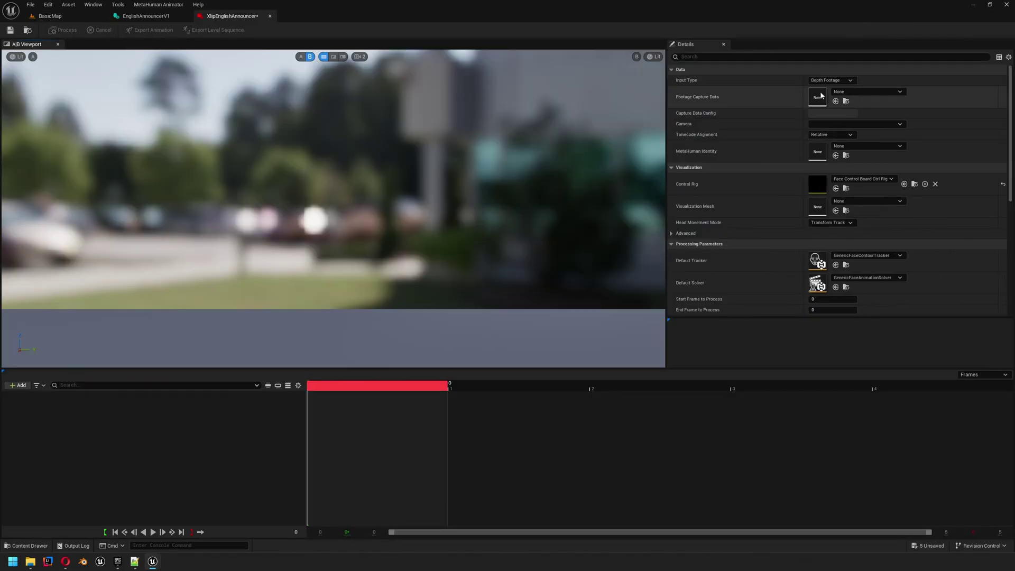
Assign CD-EnglishAnnouncerShot footage and the EnglishAnnouncerV1 identity, accepting the audio clock.
left_click(856, 92)
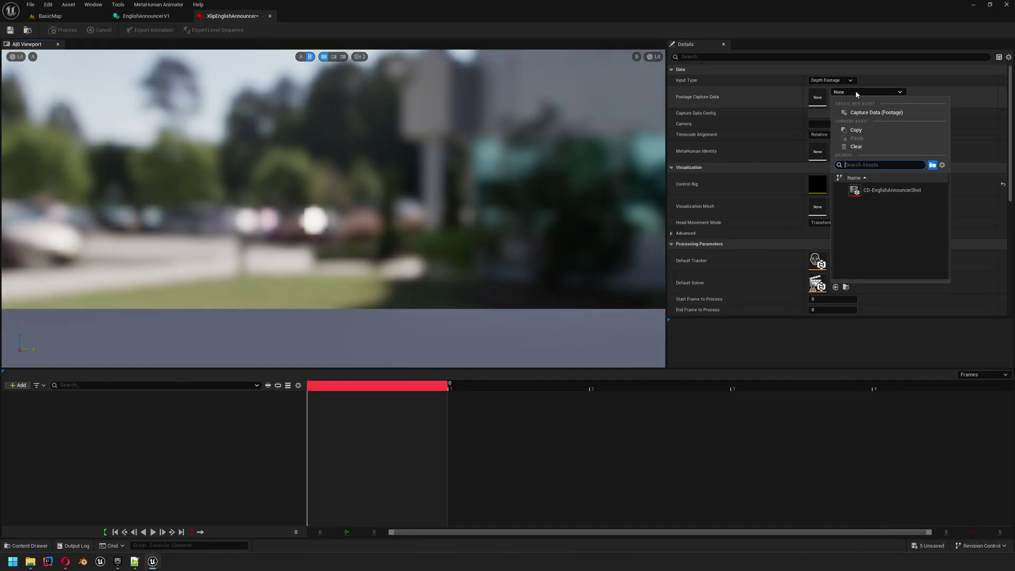
left_click(885, 190)
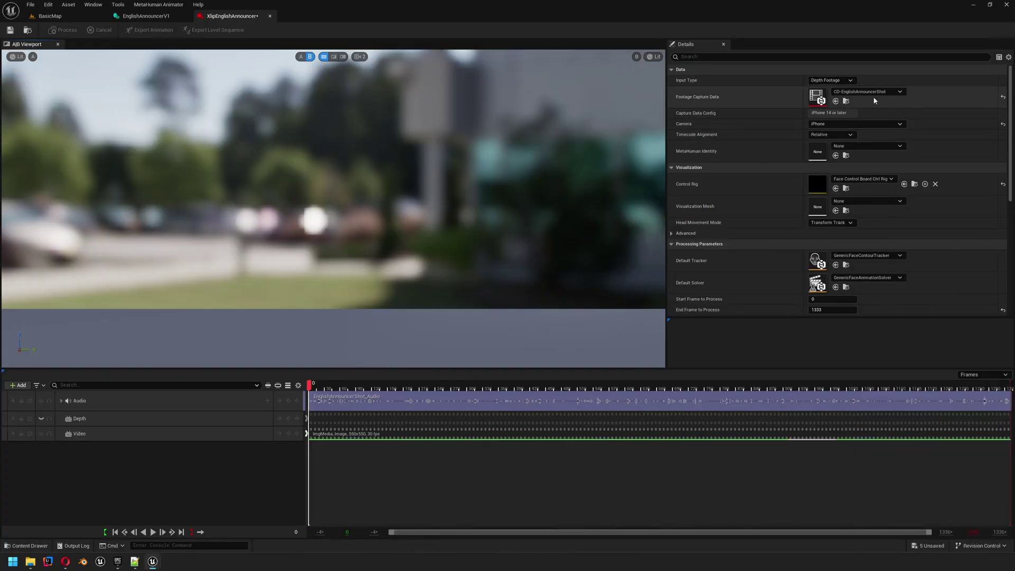
left_click(865, 148)
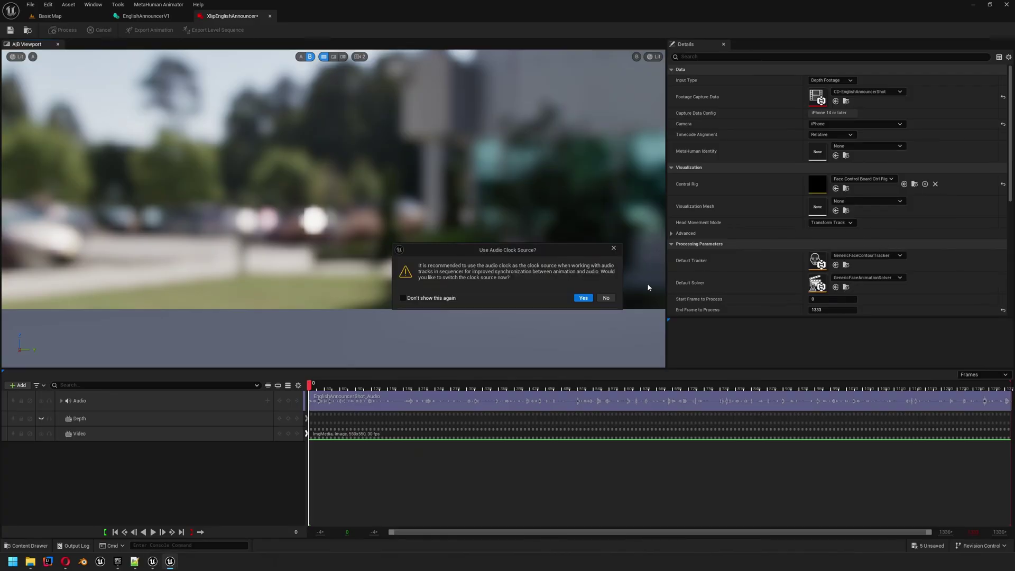
left_click(583, 299)
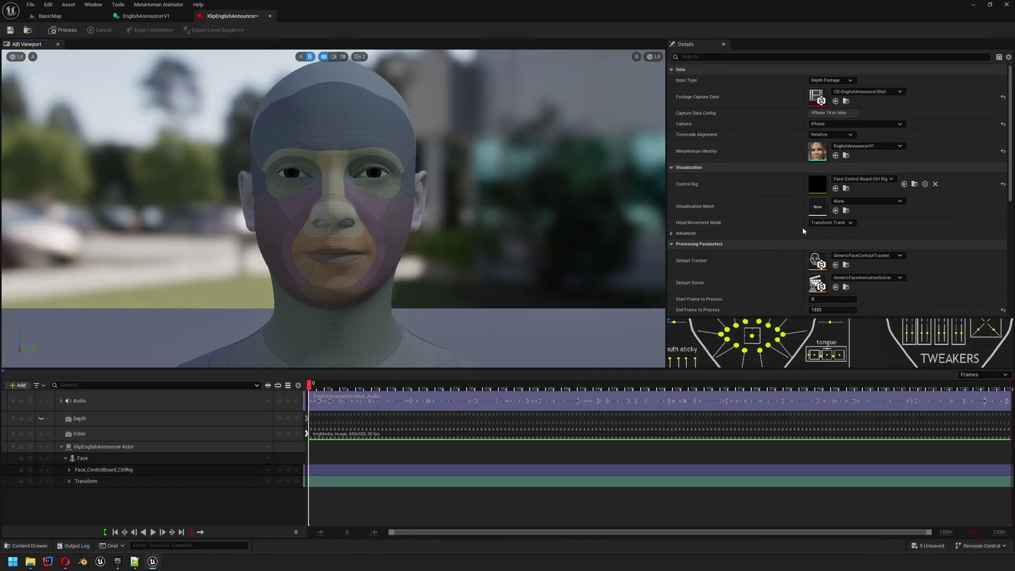
scroll(804, 231, "down", 3)
scroll(803, 231, "up", 3)
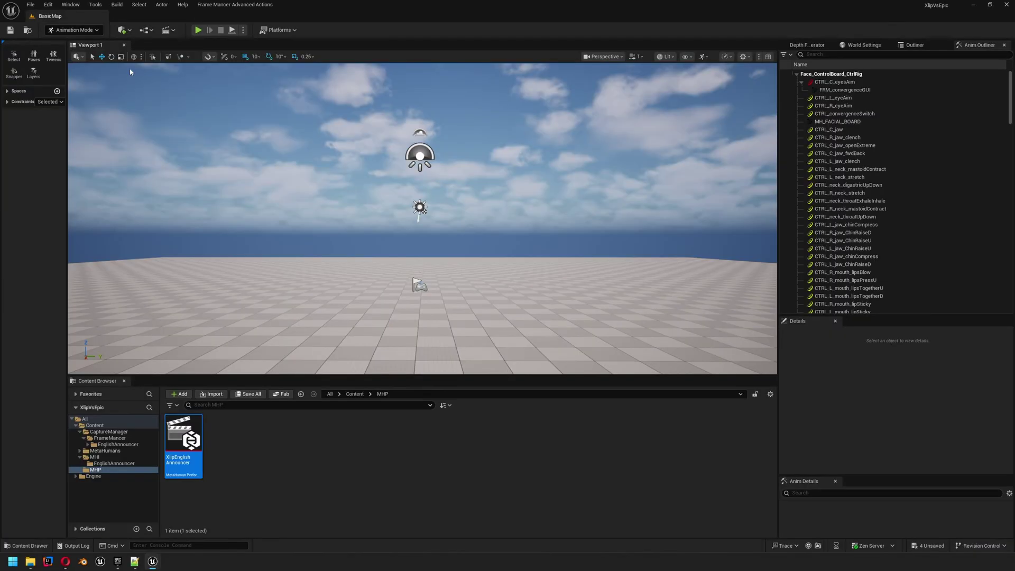
Switch to Selection Mode, show All content, and launch Live Link Hub from Tools.
left_click(74, 29)
left_click(74, 39)
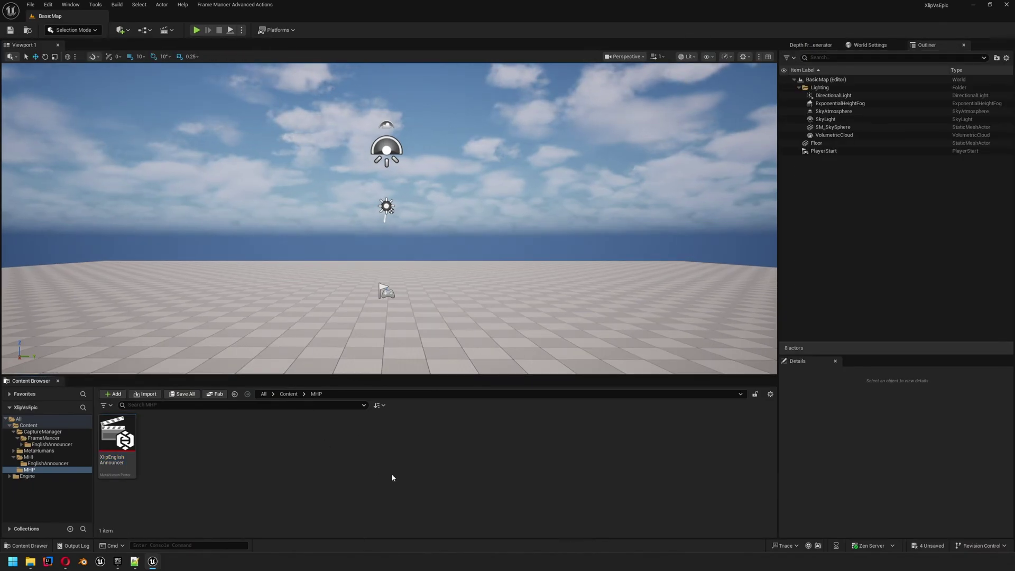
left_click(263, 394)
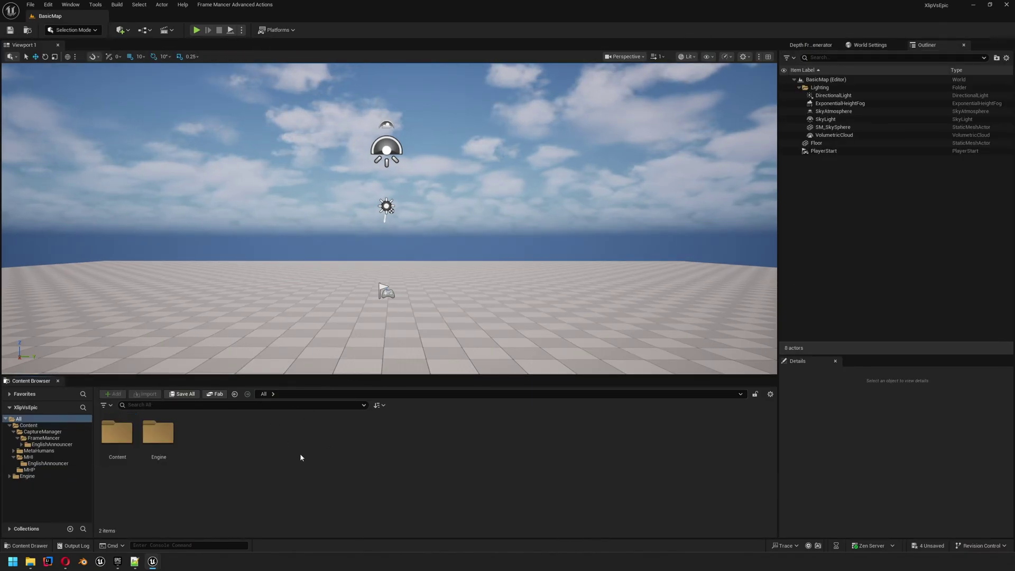
left_click(91, 5)
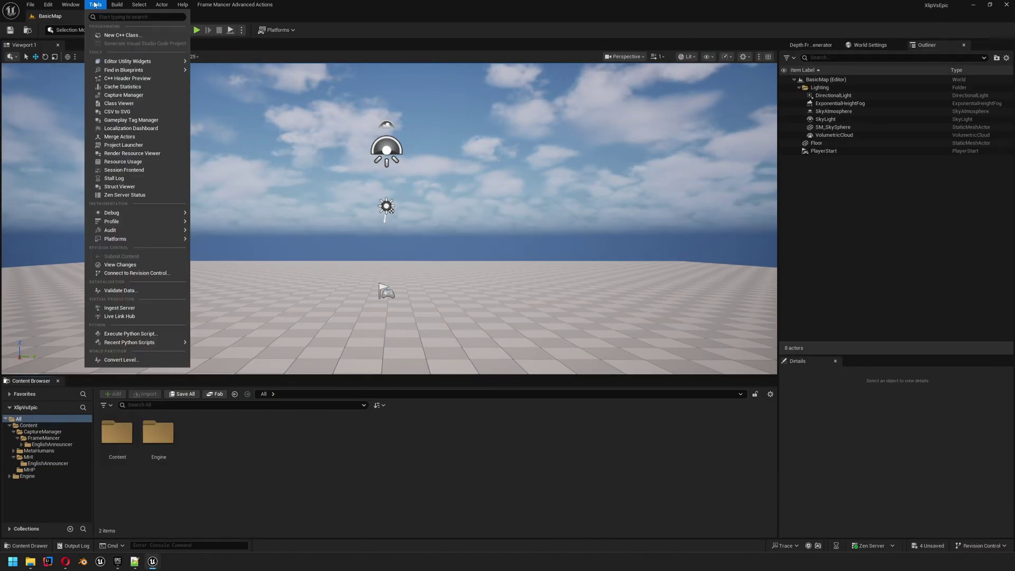
left_click(126, 317)
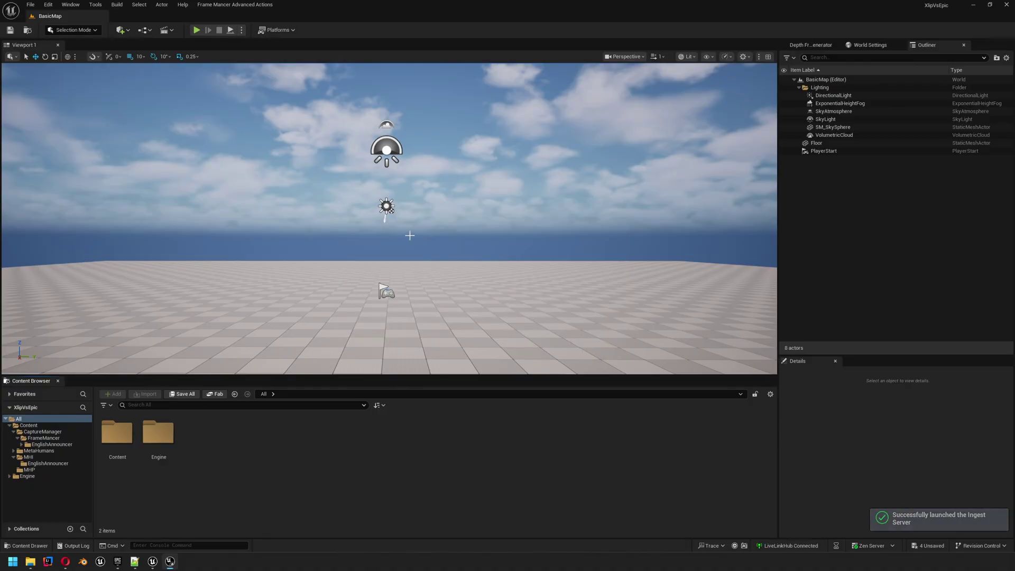
Switch Live Link Hub to the Capture Manager layout and add a Mono Video Ingest device.
left_click_drag(562, 167, 556, 165)
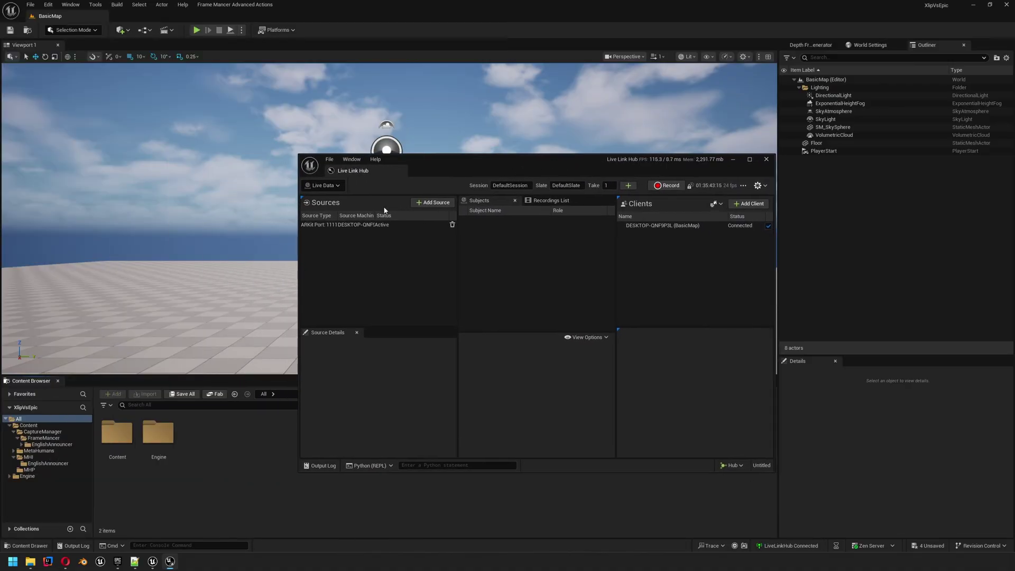
left_click(329, 186)
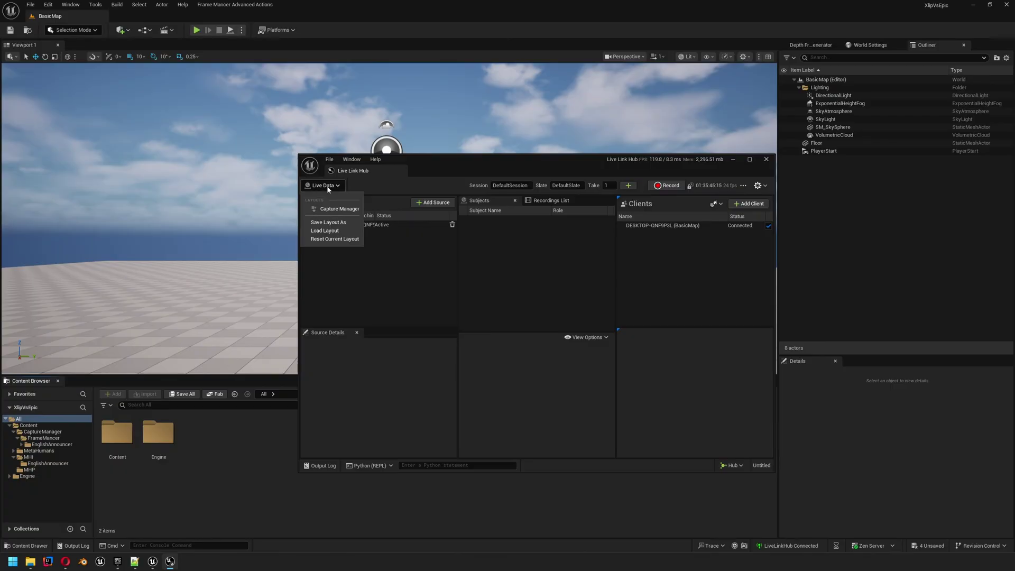
left_click(334, 209)
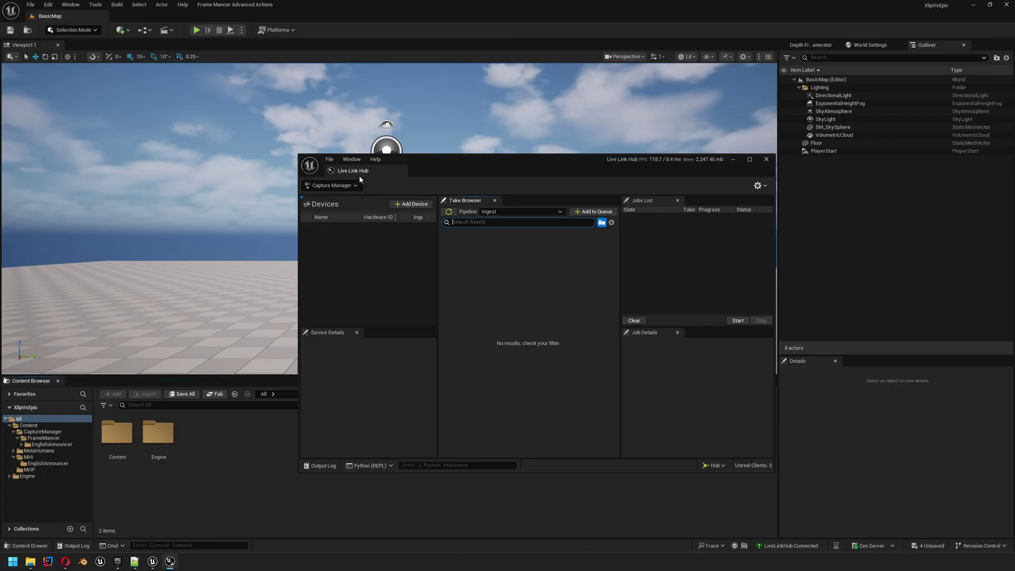
left_click(411, 204)
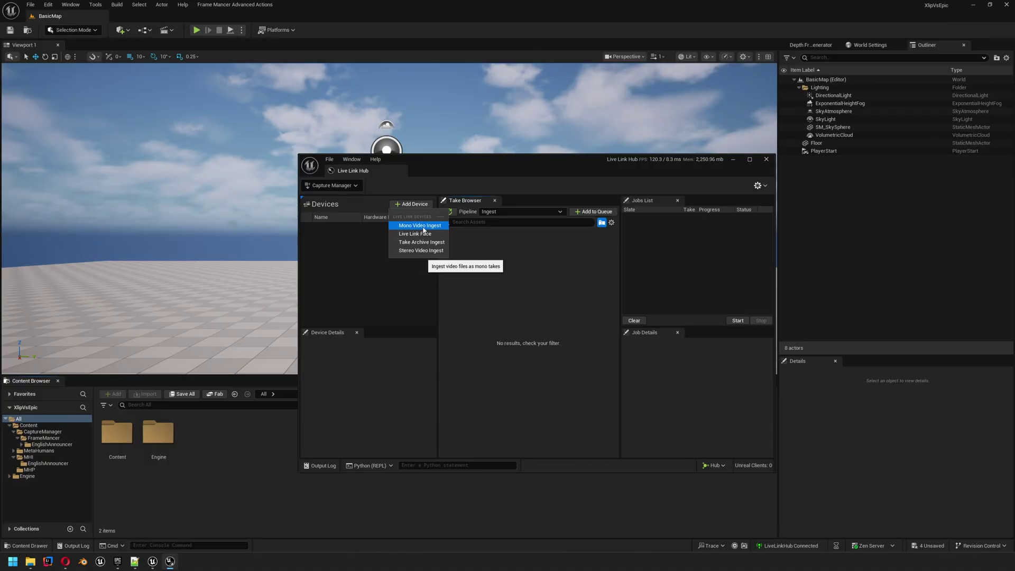
left_click(420, 226)
left_click(348, 230)
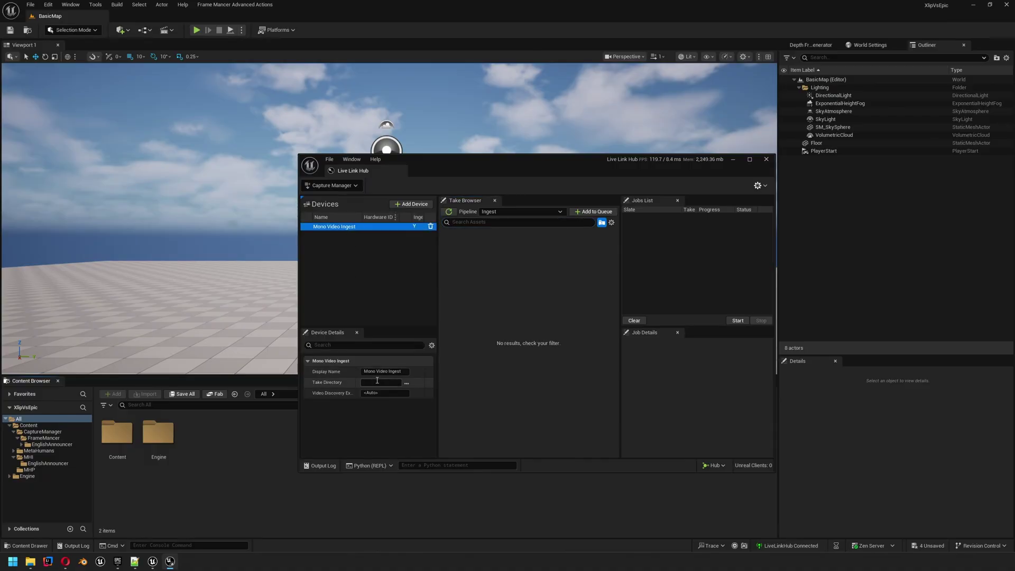
Set the device's Take Directory to the XlipVsEpic announcer video folder.
left_click(31, 562)
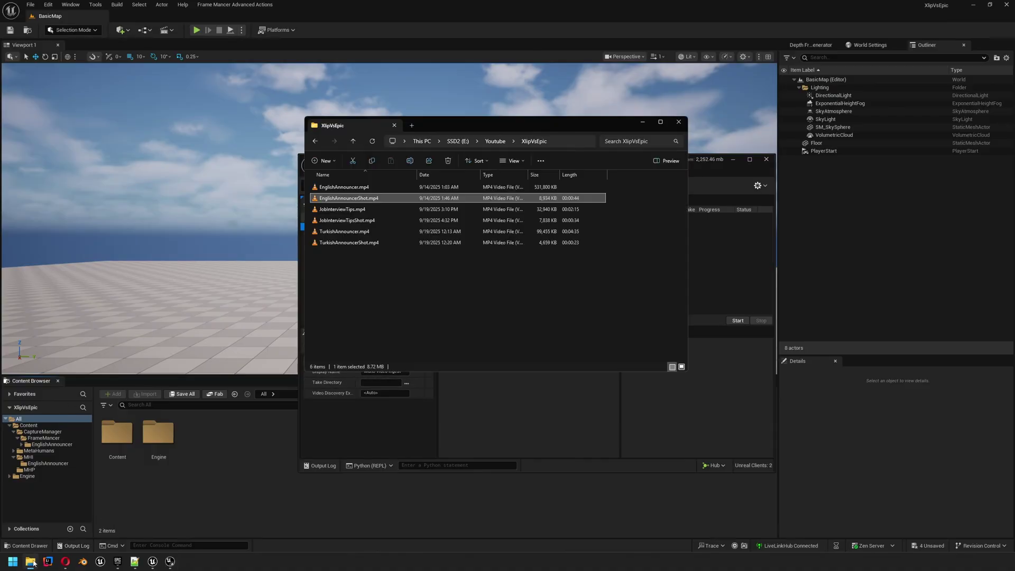
left_click(560, 144)
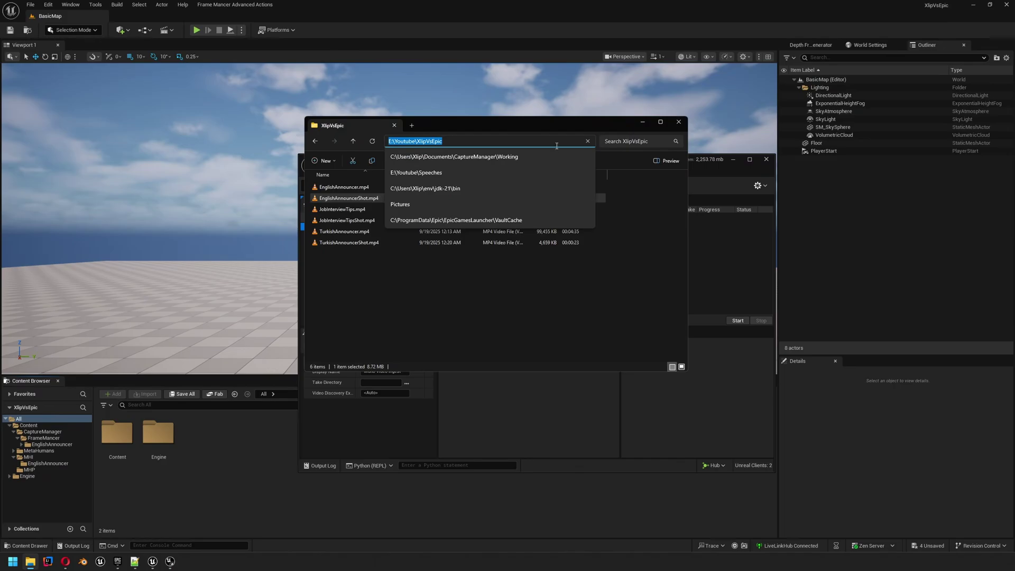
left_click(643, 123)
left_click(376, 383)
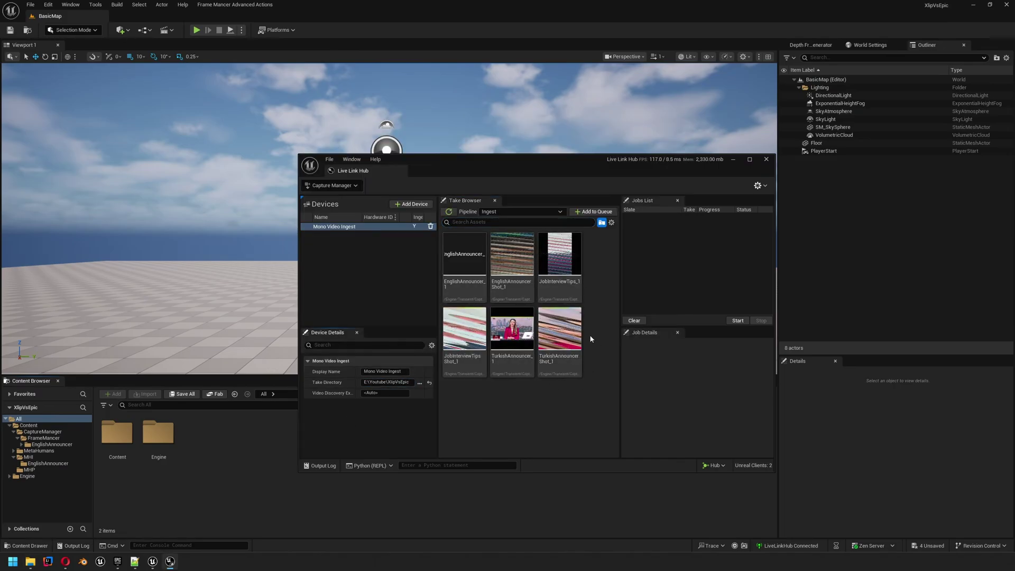
left_click_drag(576, 168, 540, 159)
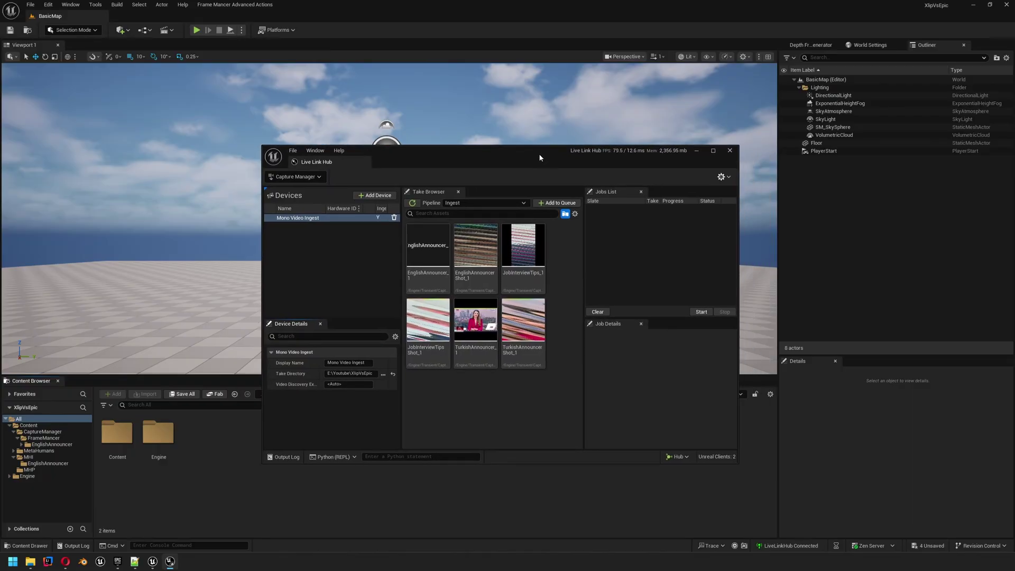
Queue and ingest the EnglishAnnouncerShot_1 take, then close Live Link Hub.
left_click(470, 264)
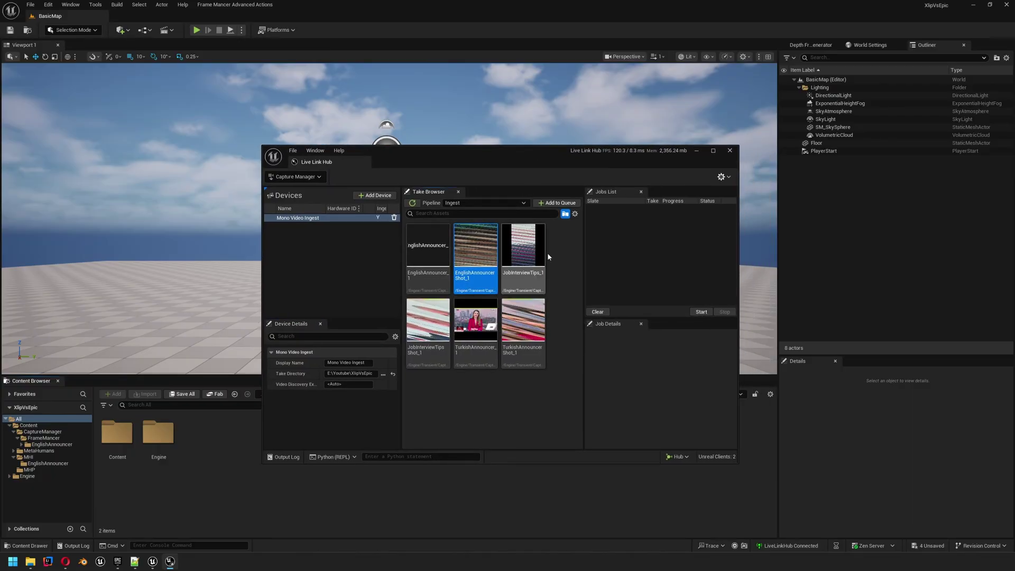
left_click(555, 204)
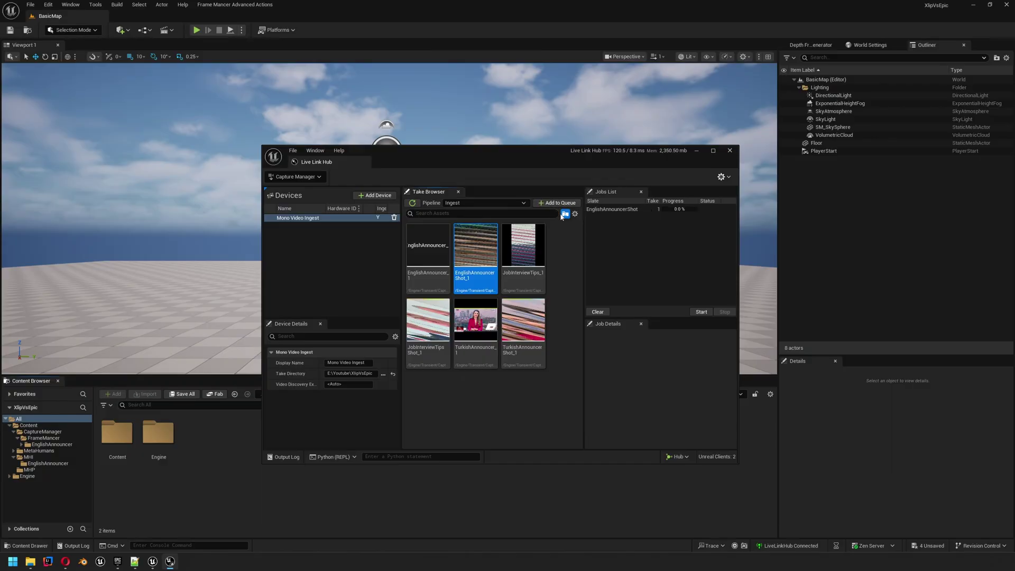
left_click(613, 211)
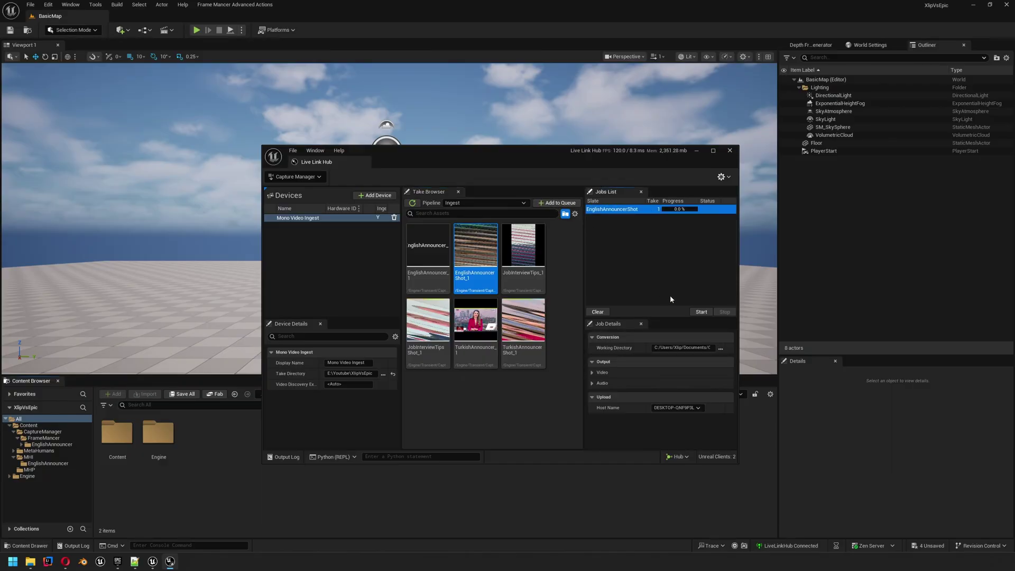
left_click(702, 313)
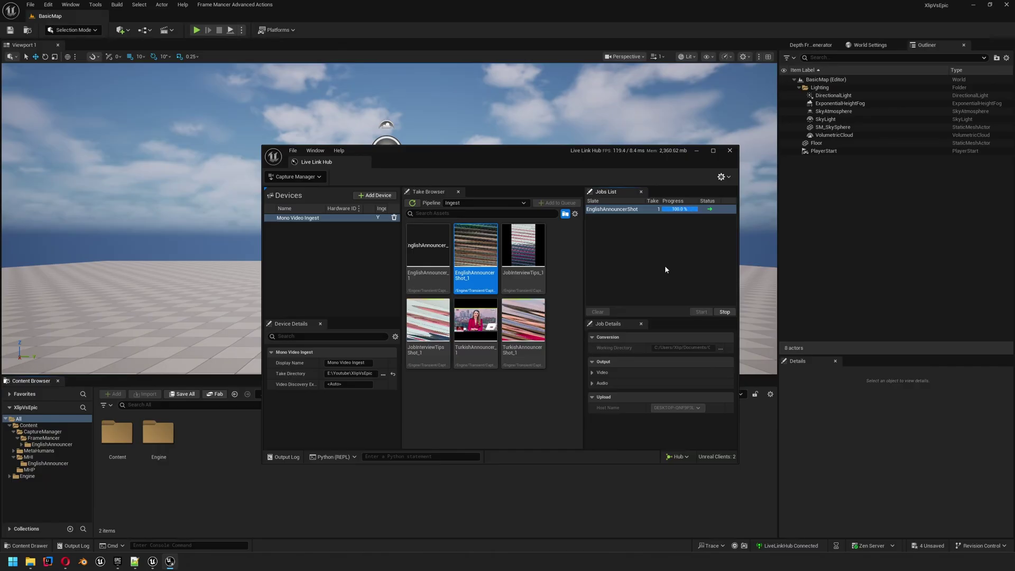
left_click(730, 152)
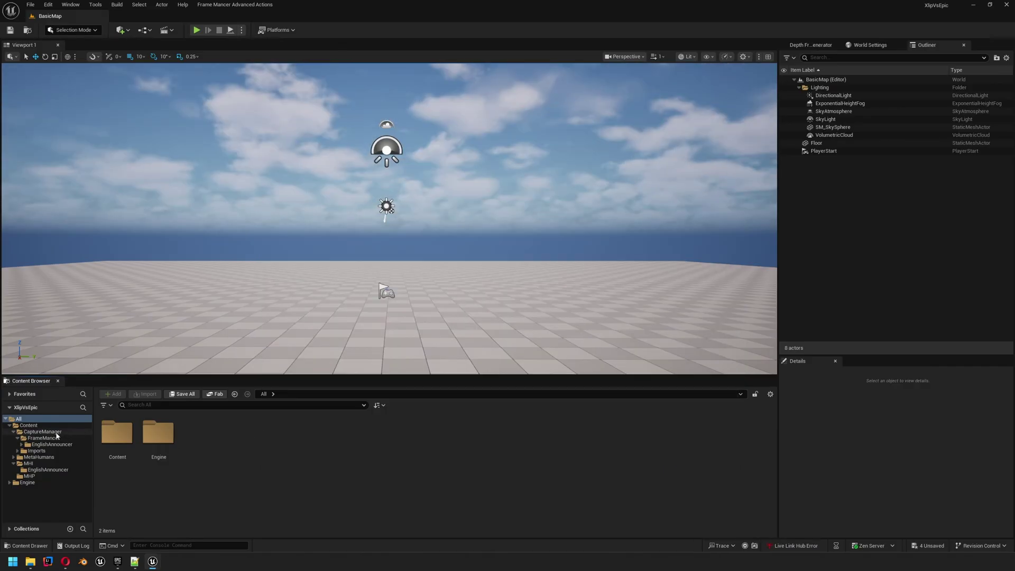
Browse Content > CaptureManager > Imports > Mono_Video_Ingest > EnglishAnnouncerShot_1 to check the imported shot assets.
double_click(121, 442)
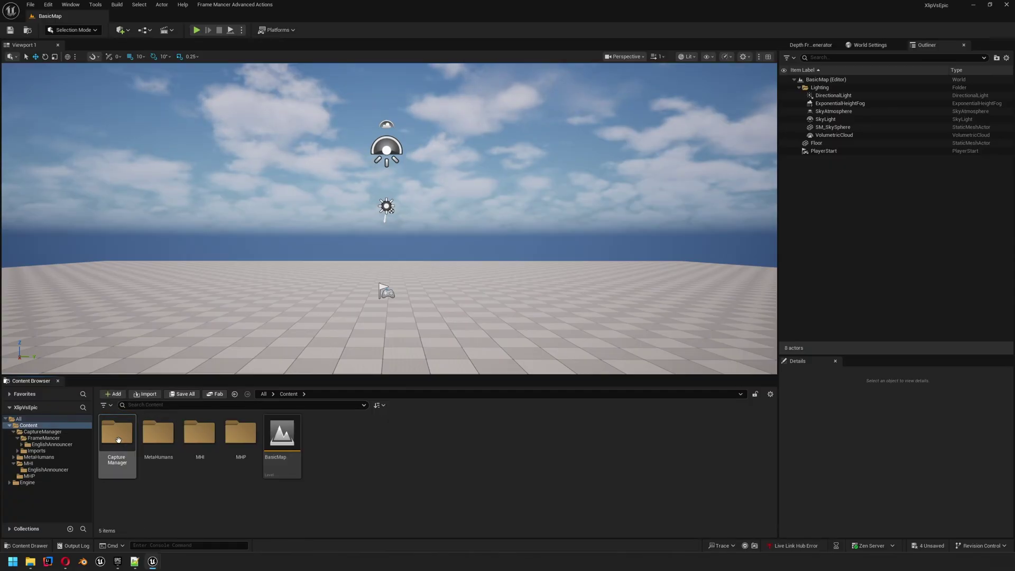
left_click(127, 448)
double_click(126, 449)
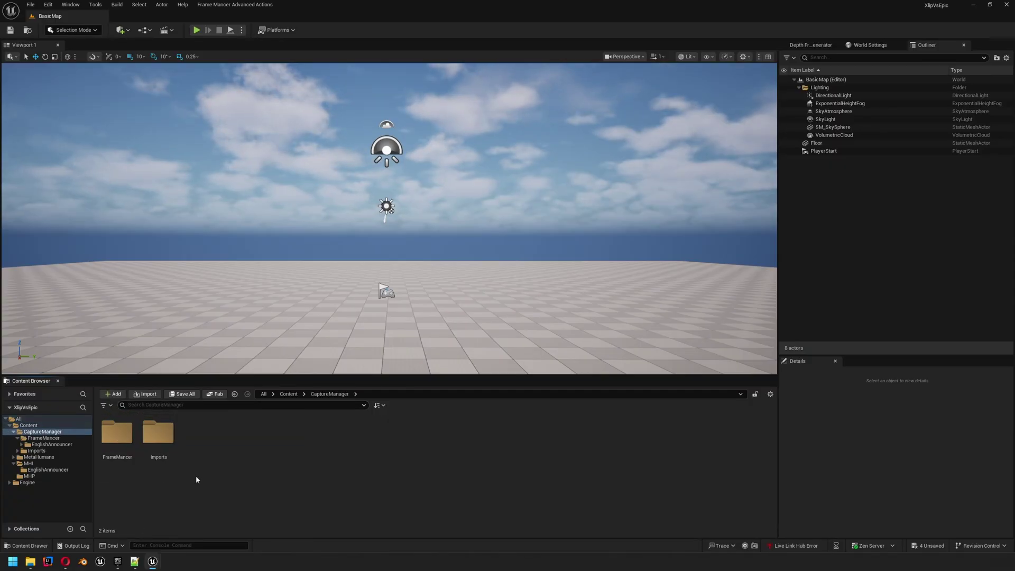
double_click(160, 442)
double_click(129, 444)
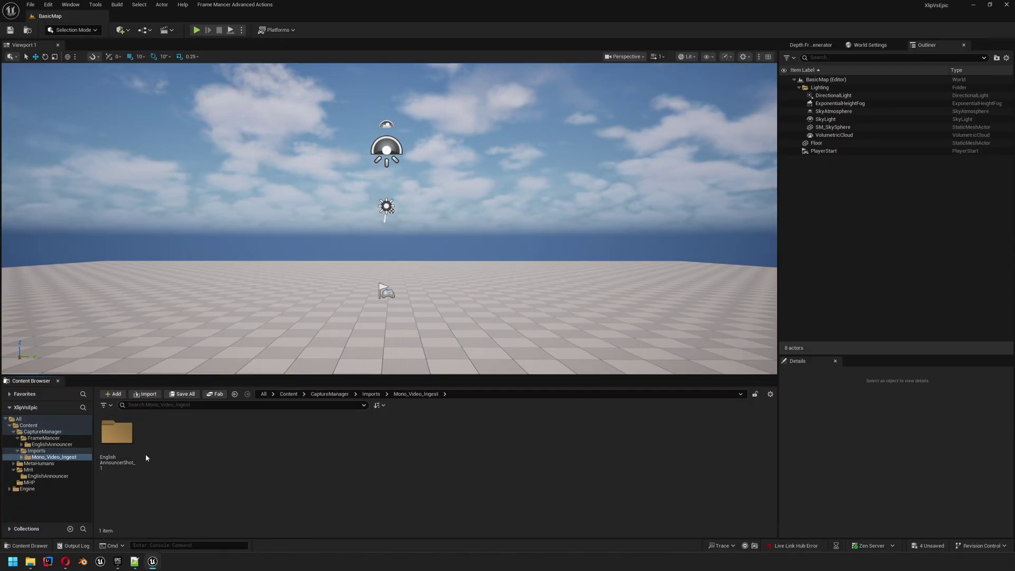
double_click(127, 443)
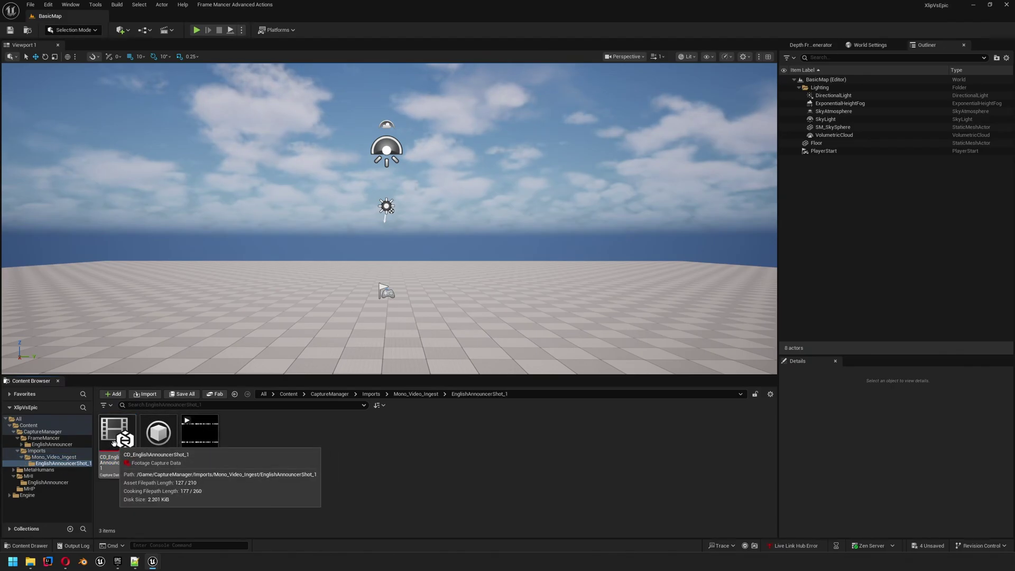
mouse_move(153, 448)
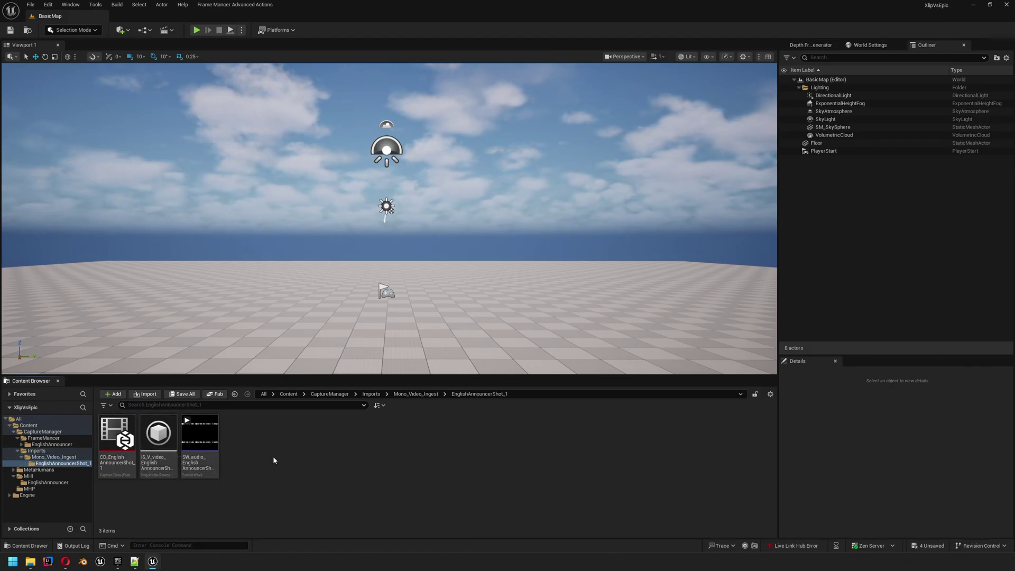
Go back to Content, open MHP, and start then cancel renaming XlipEnglishAnnouncer.
key("alt+Left")
key("alt+Left")
key("alt+Left")
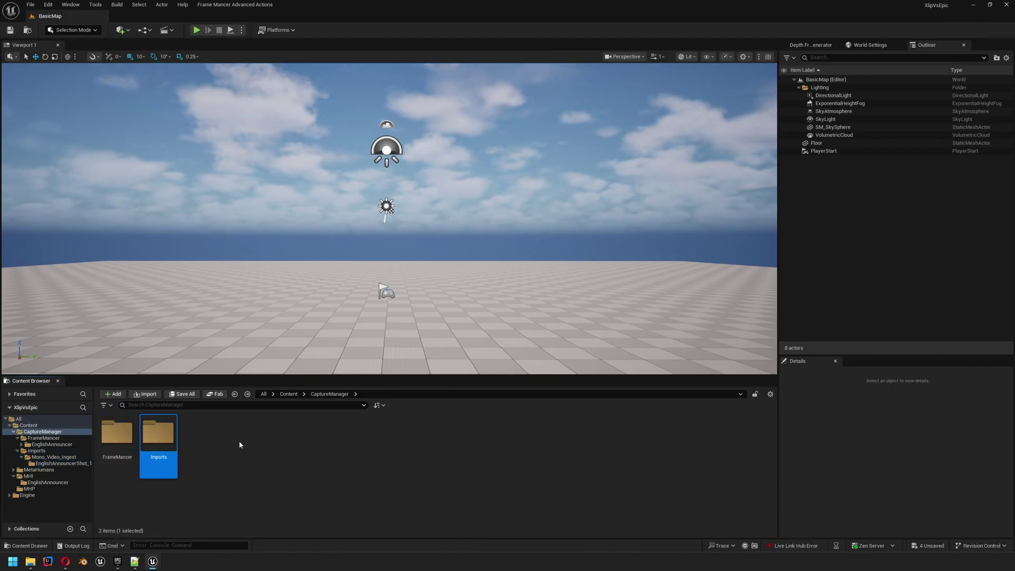
left_click(289, 397)
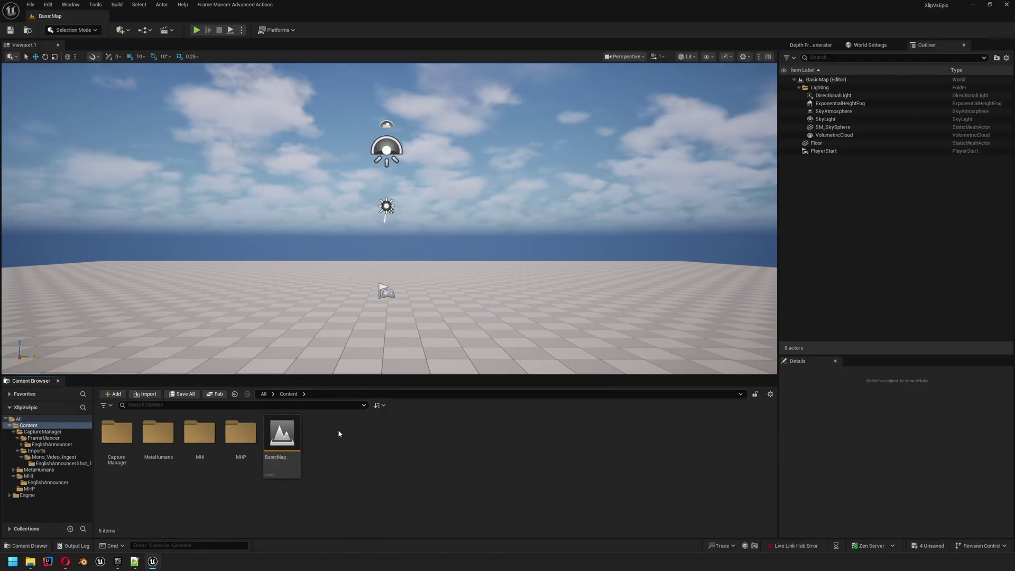
double_click(249, 455)
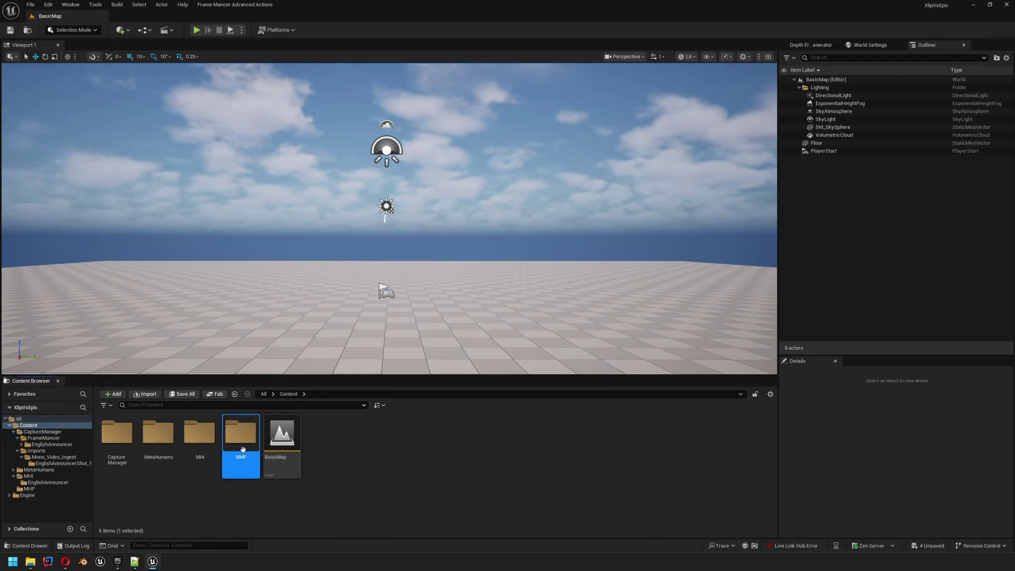
right_click(249, 454)
left_click(115, 449)
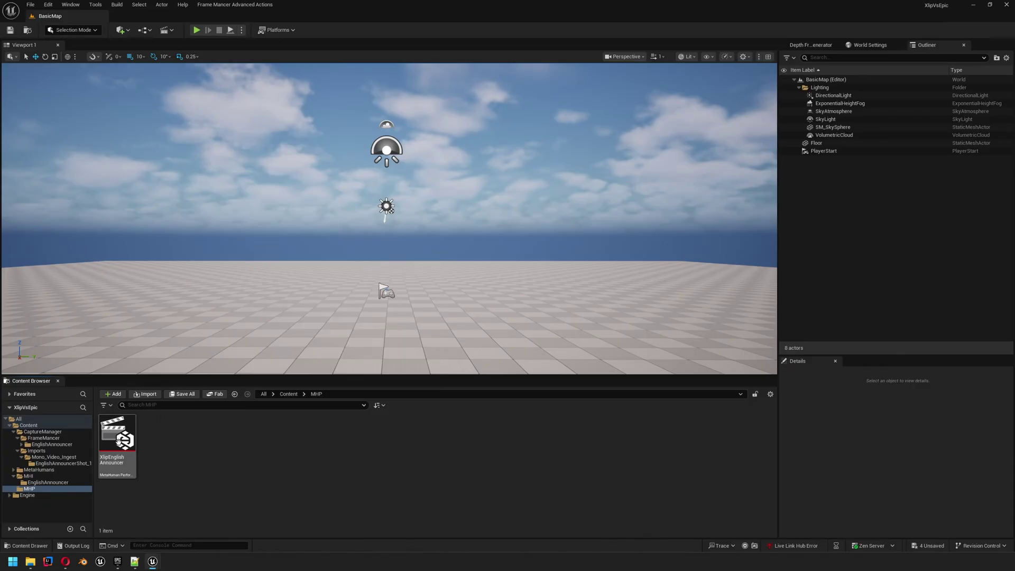
key("F2")
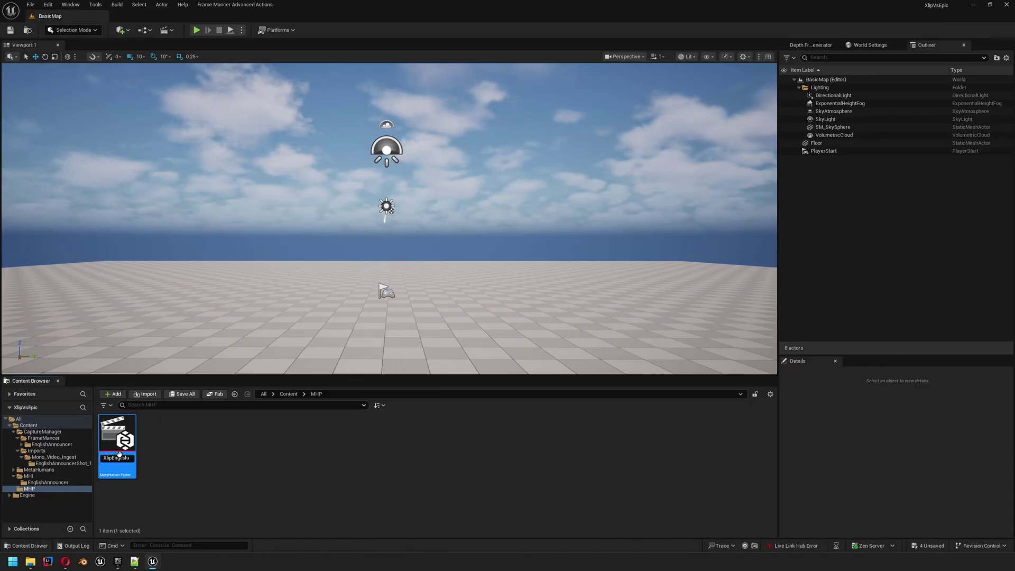
left_click(207, 475)
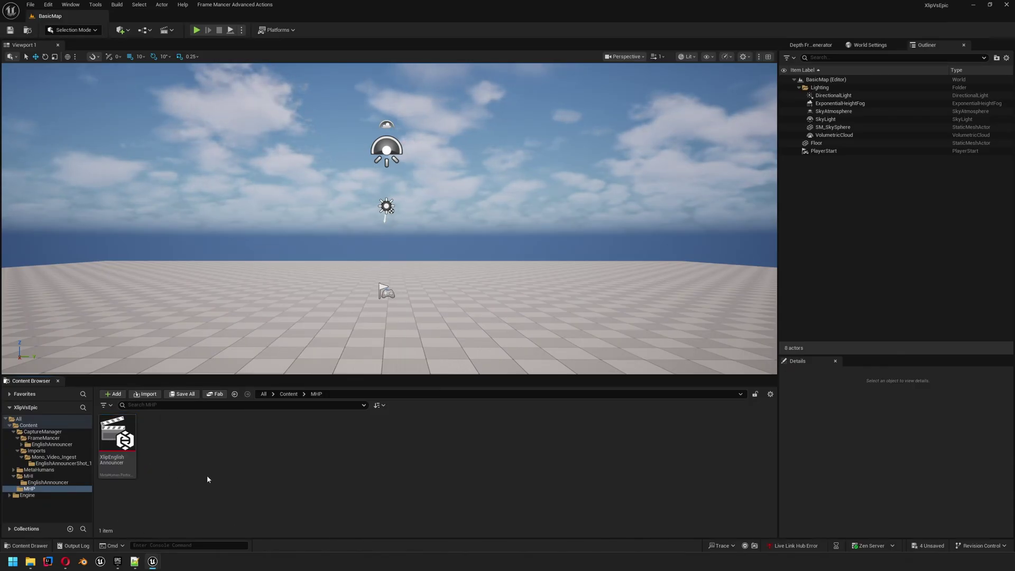
Create the EpicEnglishAnnouncer MetaHuman Performance in MHP and dock its editor beside the level.
right_click(207, 475)
mouse_move(246, 391)
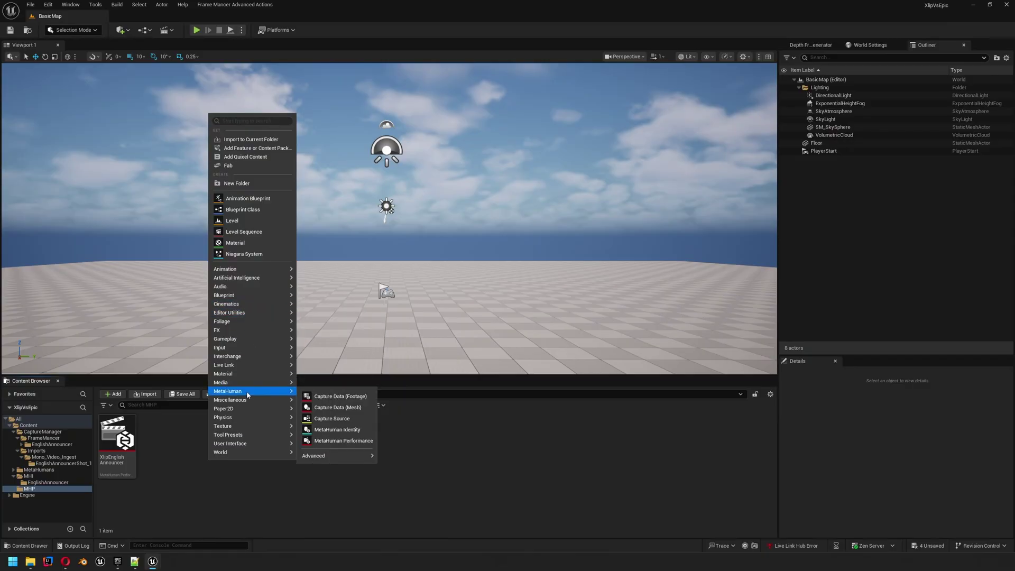
left_click(333, 441)
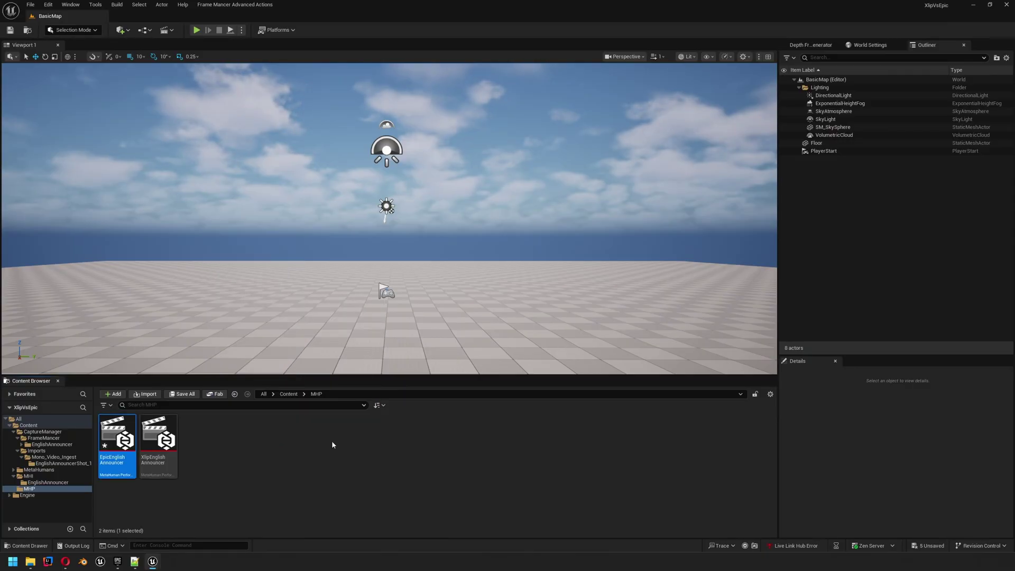
double_click(116, 439)
left_click_drag(463, 186, 149, 16)
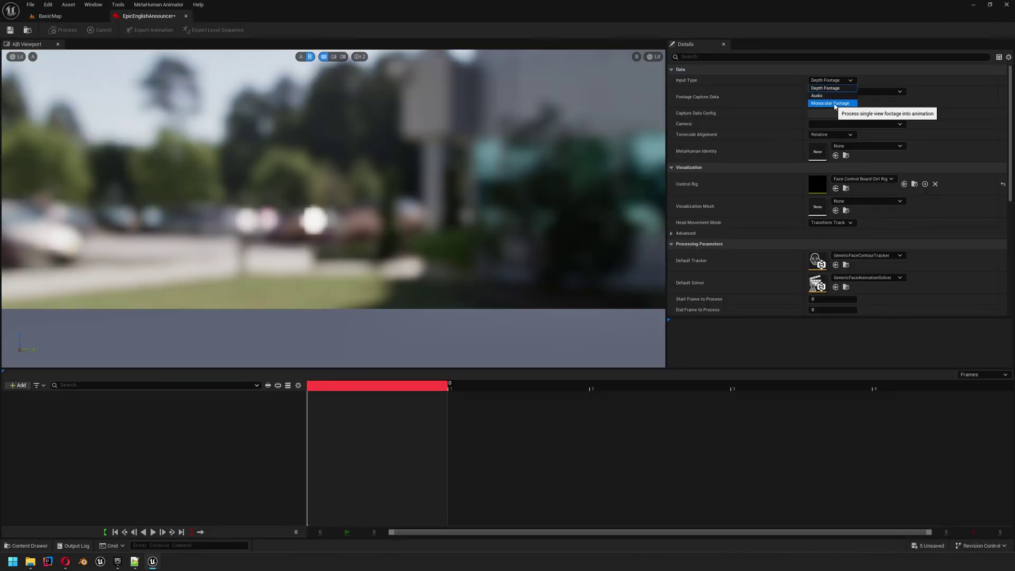
Set Monocular Footage input with CD_EnglishAnnouncerShot_1 and SK_EnglishAnnouncerV1 mesh, accepting the audio clock.
left_click(839, 103)
left_click(855, 92)
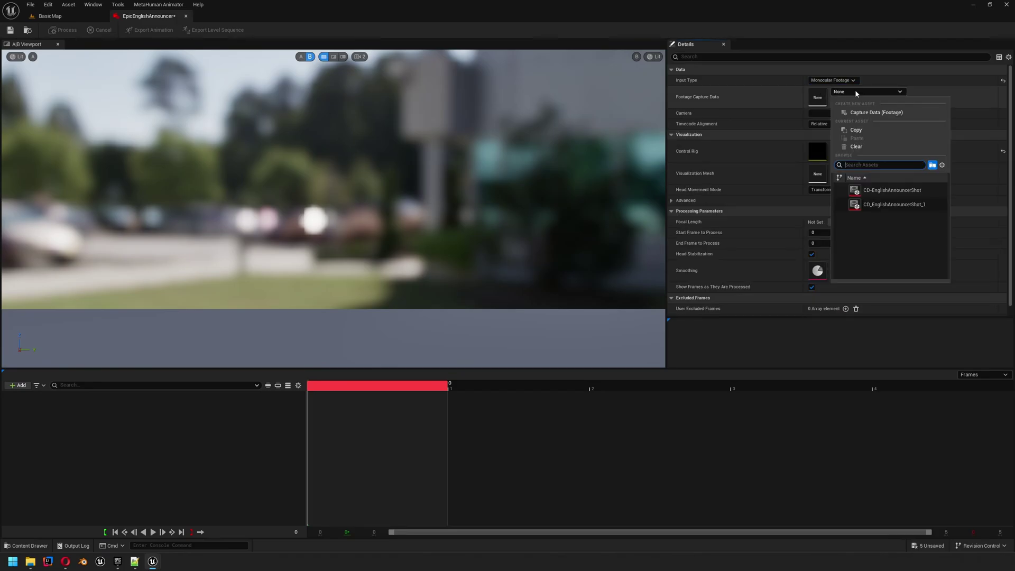
left_click(895, 205)
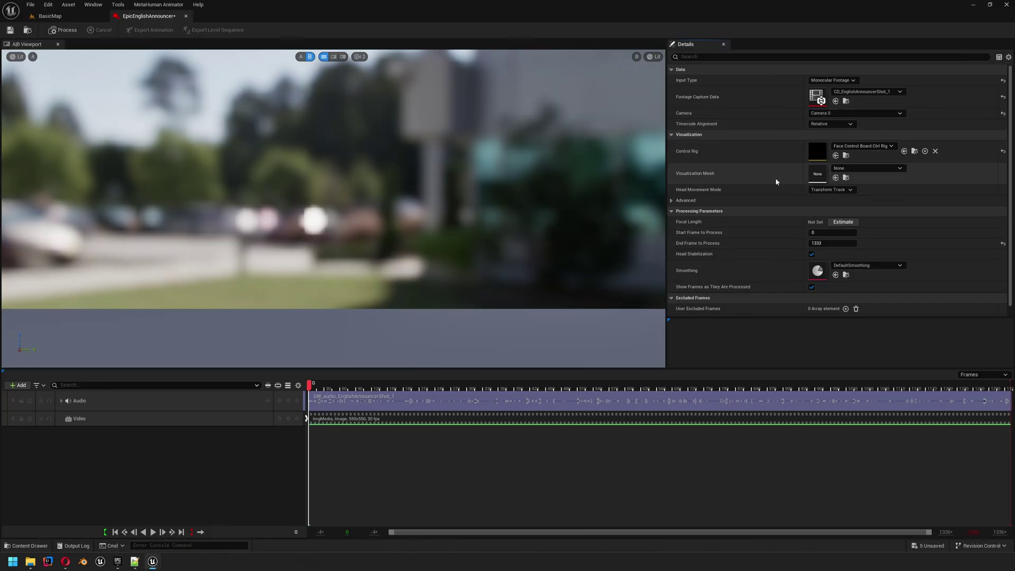
left_click(854, 171)
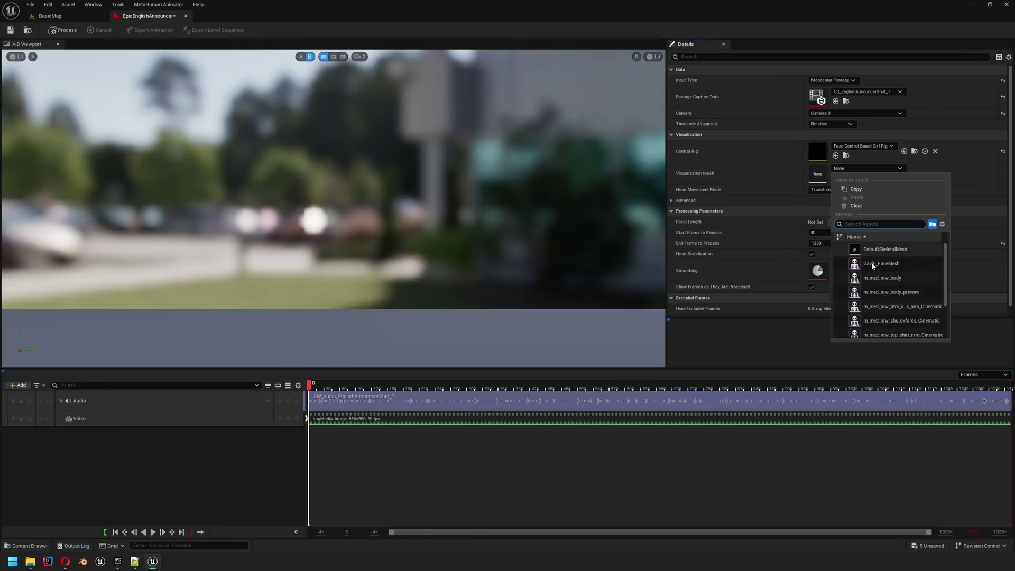
scroll(910, 288, "down", 2)
scroll(910, 288, "down", 2)
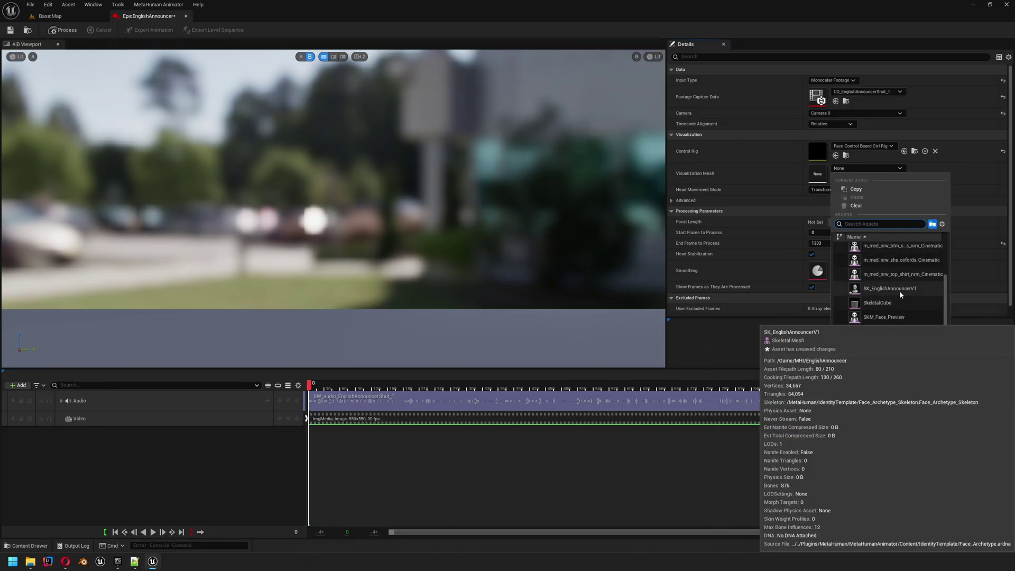
left_click(899, 288)
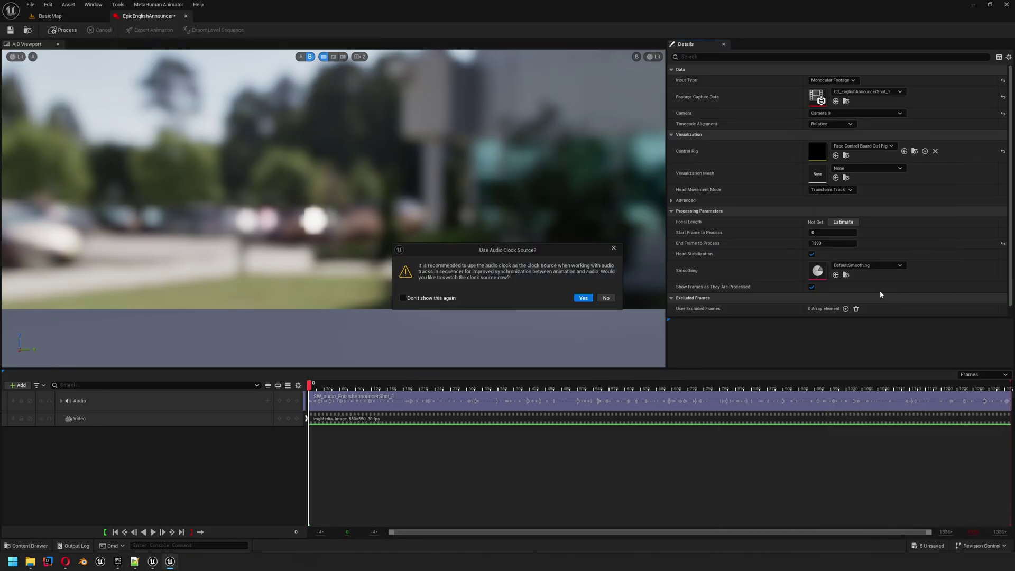
left_click(590, 298)
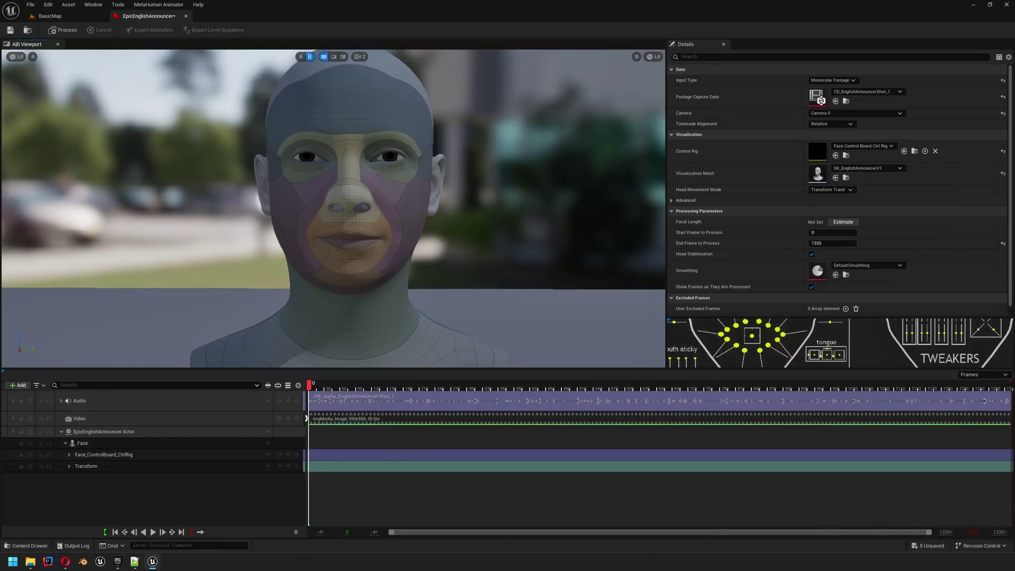
scroll(448, 249, "down", 1)
Process the EpicEnglishAnnouncer performance from the MetaHuman Performance toolbar.
left_click(73, 34)
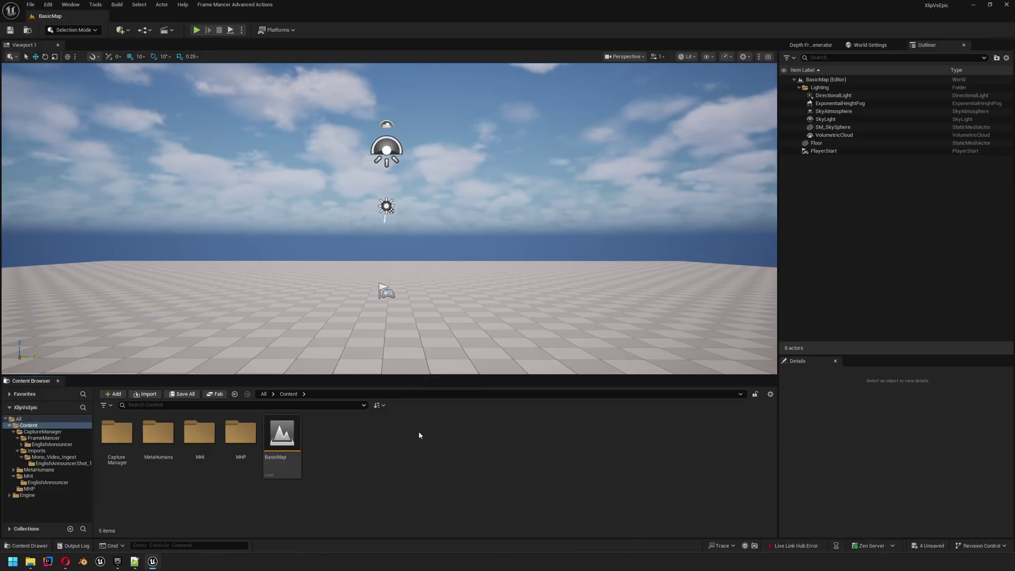
Create another MetaHuman Performance asset in MHP and open it for editing.
double_click(117, 432)
double_click(116, 433)
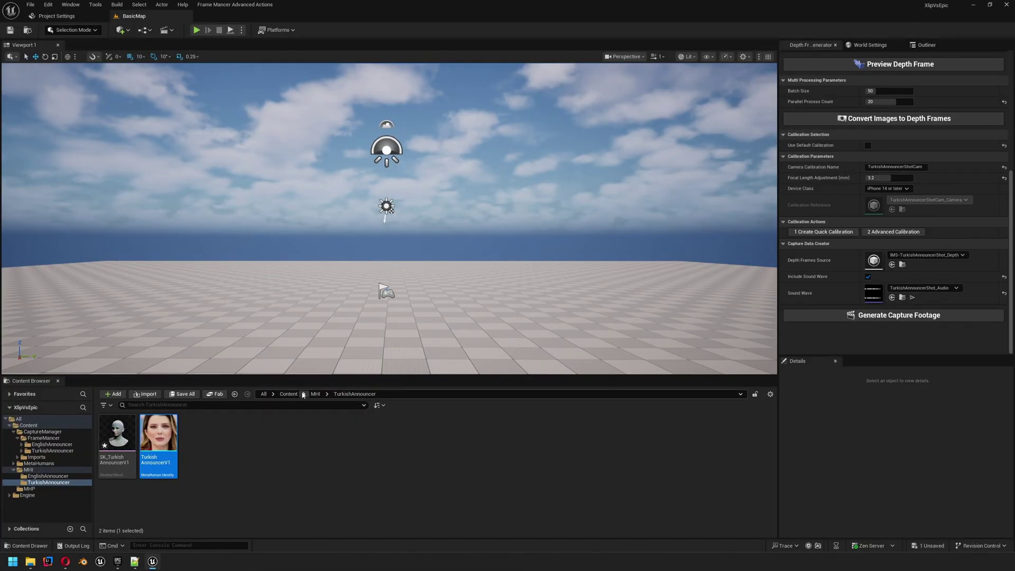
right_click(270, 465)
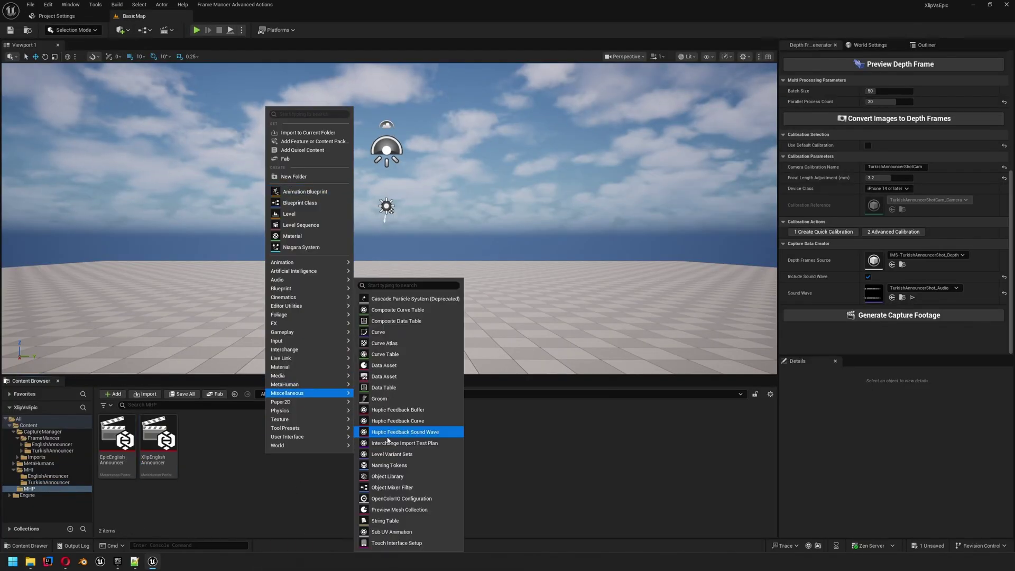
left_click(408, 431)
double_click(200, 444)
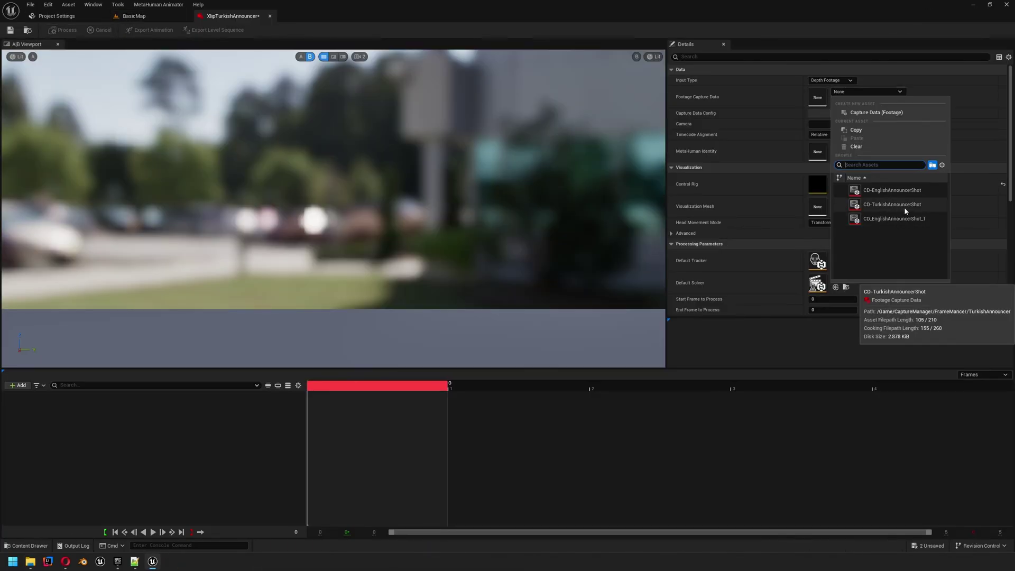
Assign TurkishAnnouncerV1 as the performance's MetaHuman identity and open Live Link Hub to browse takes.
left_click(904, 207)
left_click(867, 146)
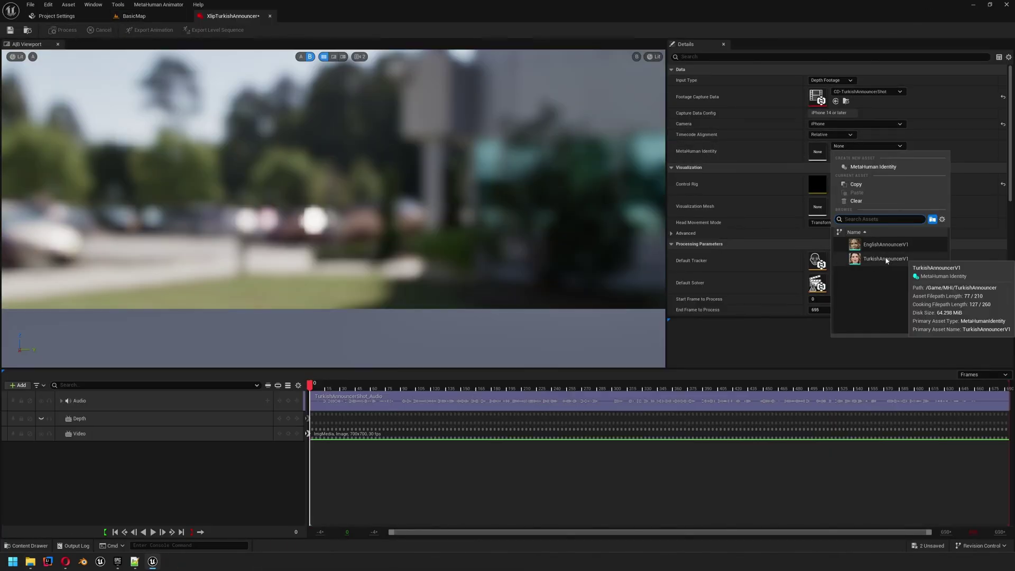
left_click(872, 222)
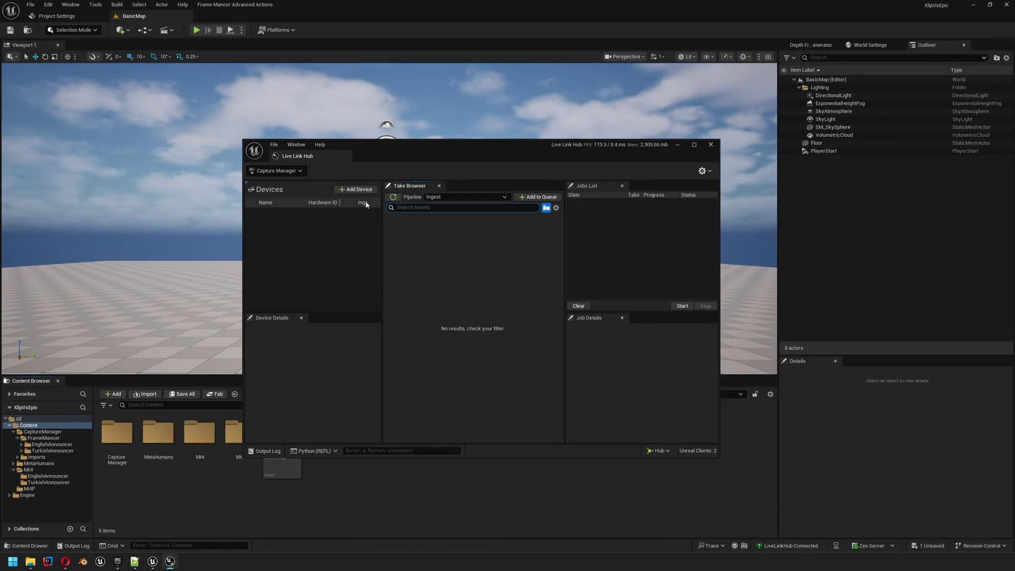
left_click(513, 339)
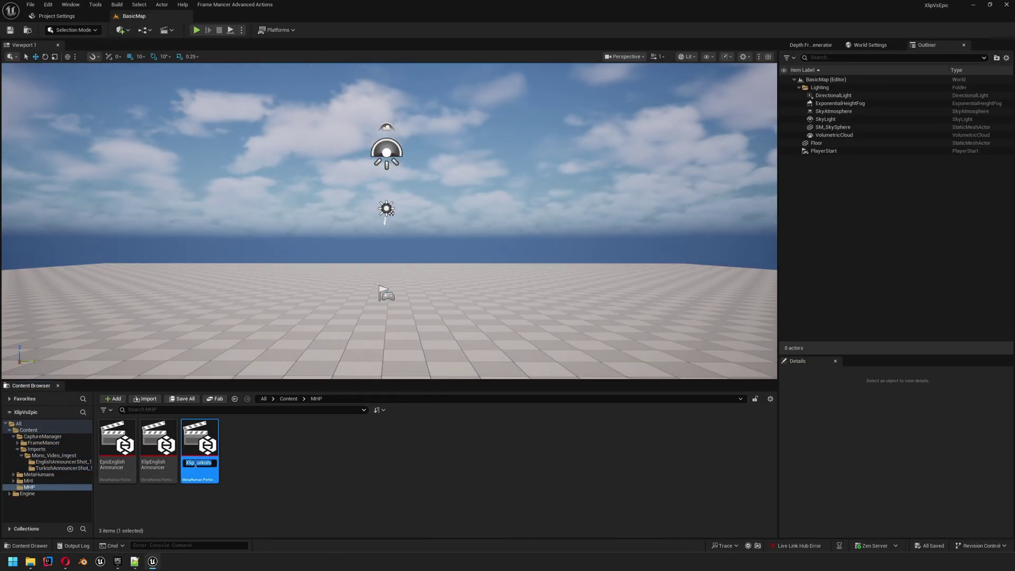